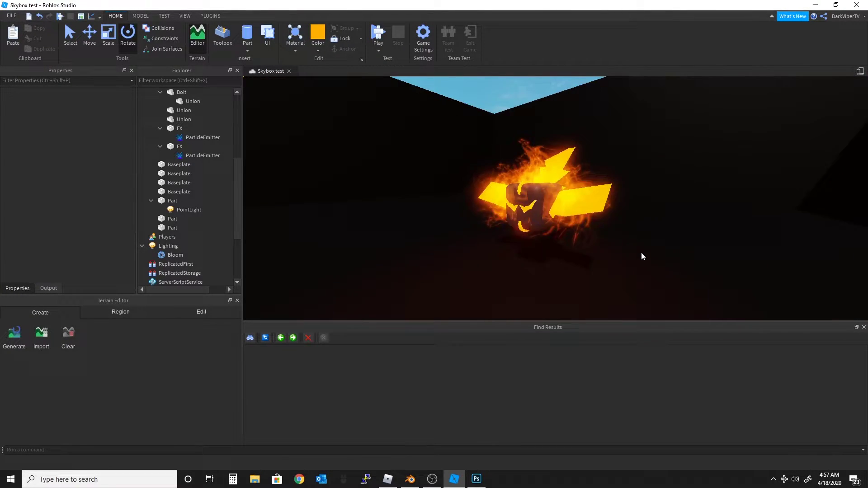
left_click(678, 267)
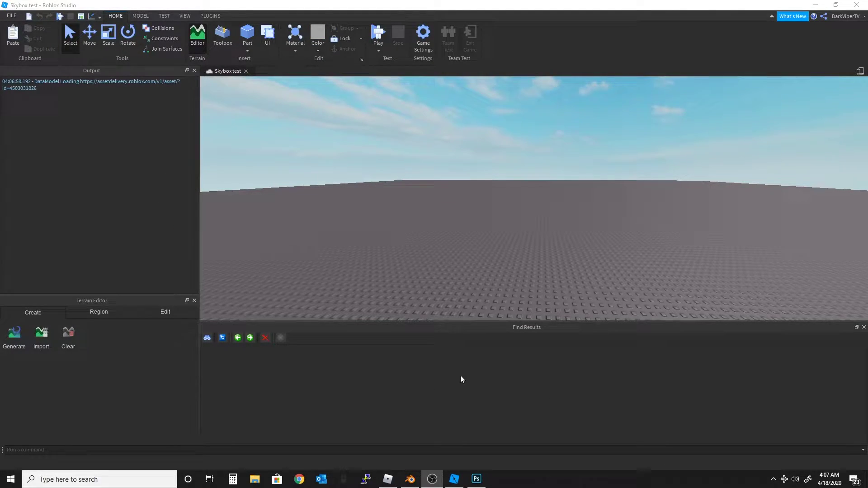
left_click(409, 480)
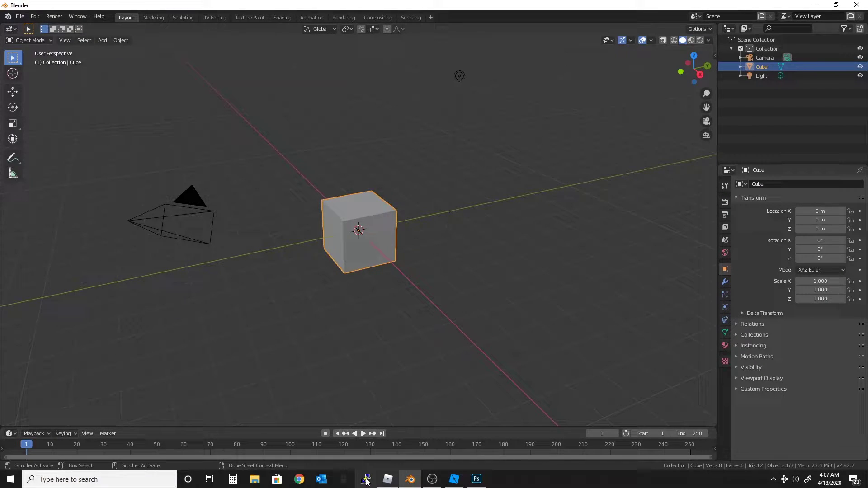
left_click(464, 479)
Show the Toolbox and set its marketplace category to Meshes.
left_click(142, 16)
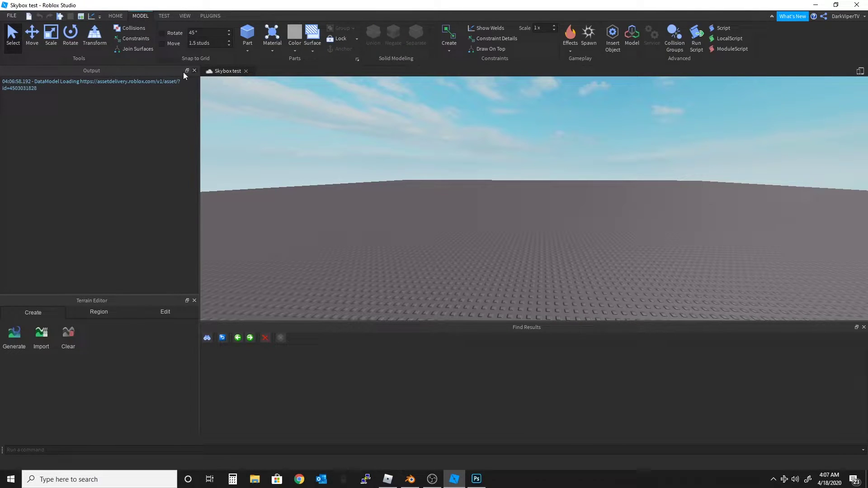
left_click(185, 15)
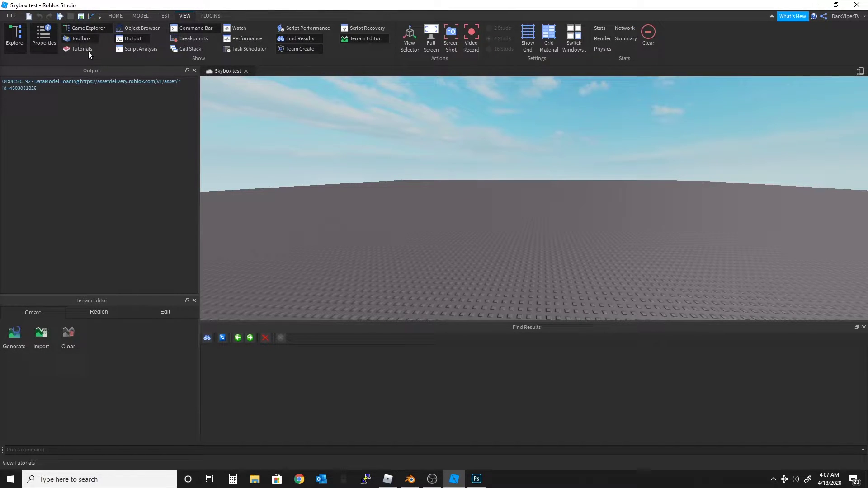
left_click_drag(196, 164, 310, 101)
left_click(225, 103)
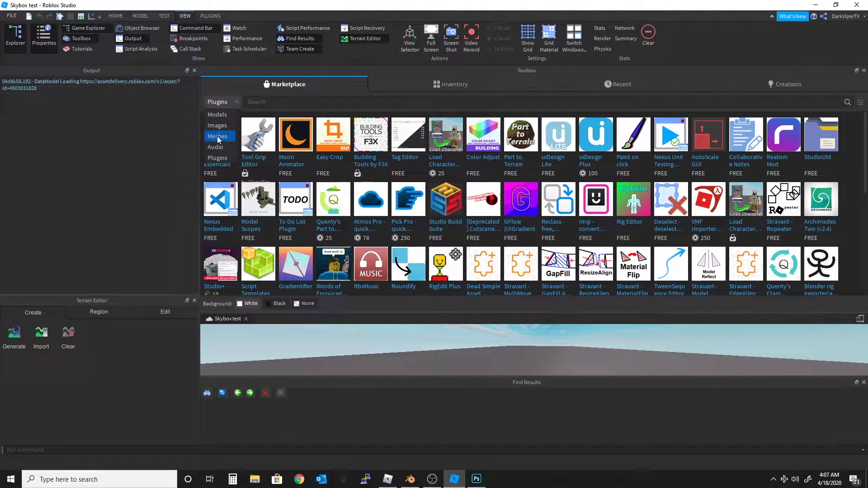
left_click(217, 136)
Search the marketplace meshes for "rounded cube" and insert the first result into the scene.
left_click(330, 103)
type("r")
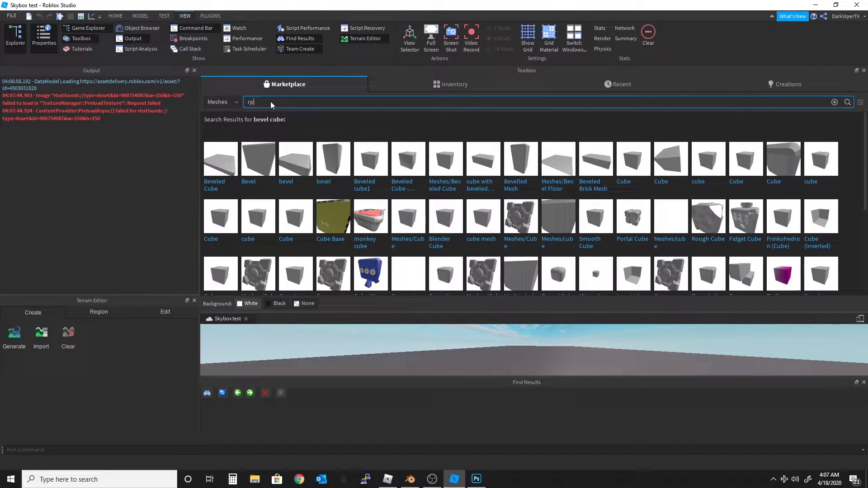
type("ounded cube")
key("Return")
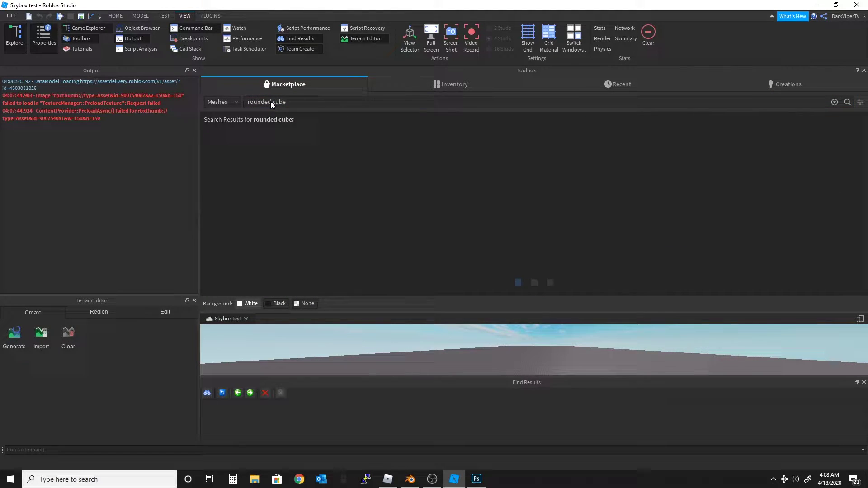
left_click(227, 170)
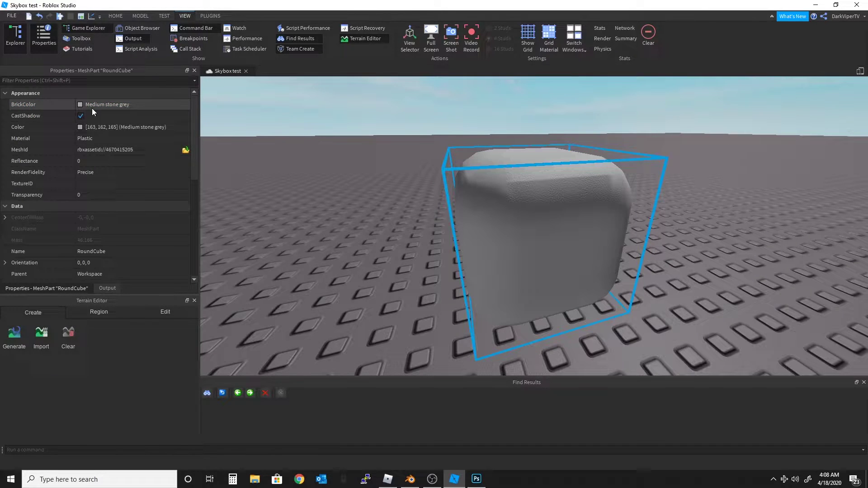
Set the rounded cube's BrickColor to Lime green and try the Neon material on it.
left_click(93, 105)
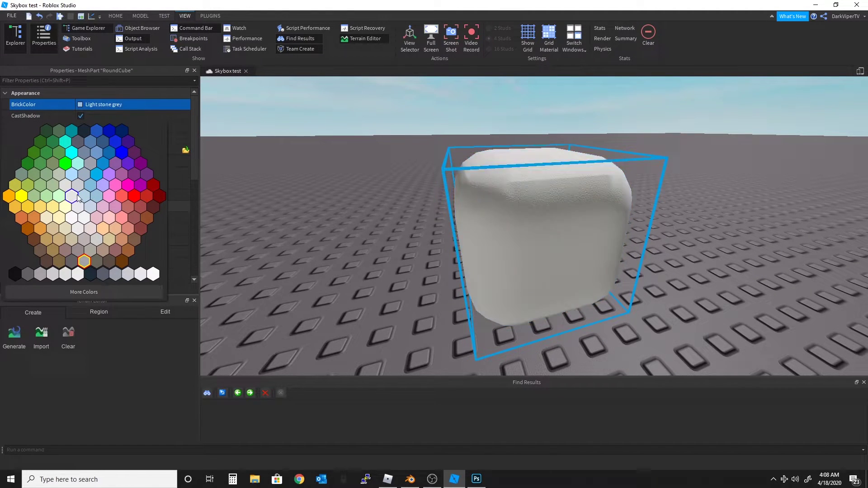
left_click(65, 163)
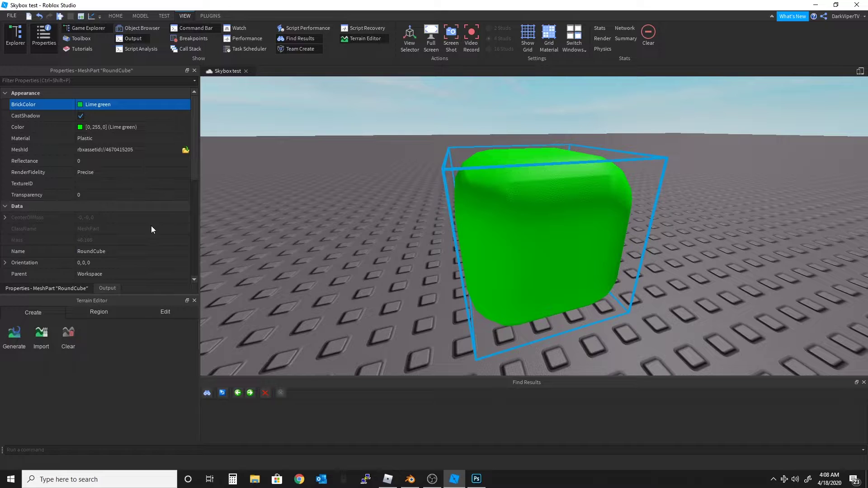
left_click(105, 139)
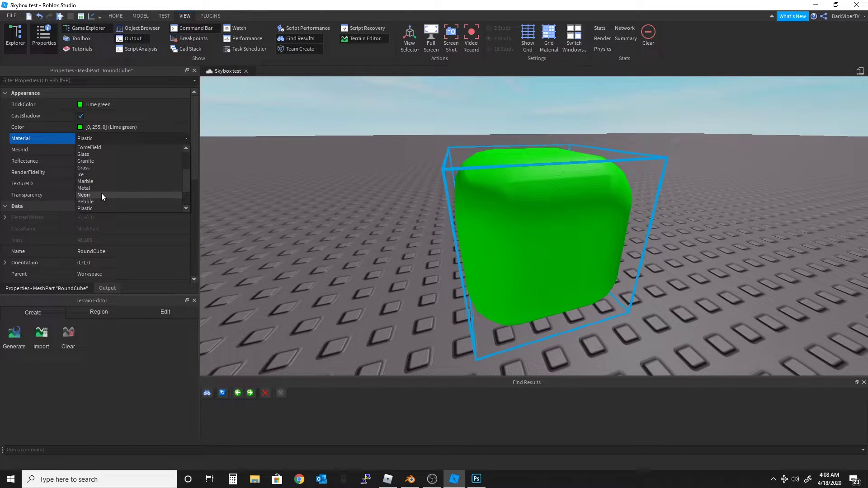
left_click(102, 193)
key("ctrl+z")
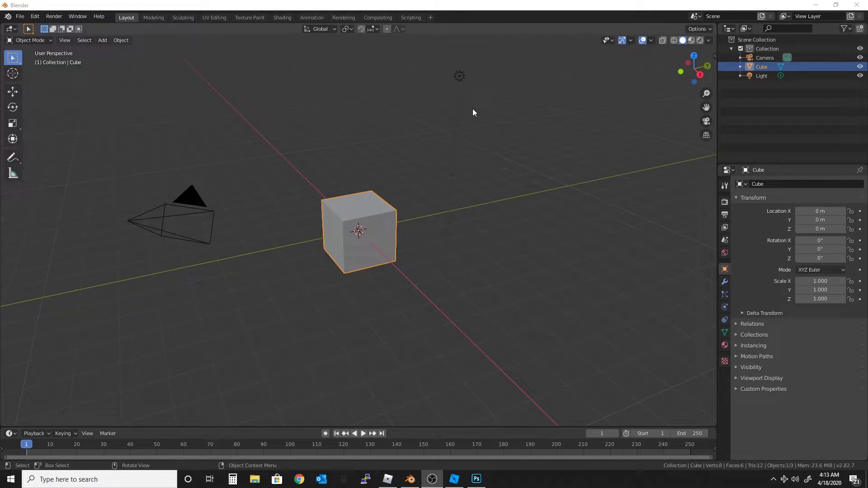
left_click(100, 42)
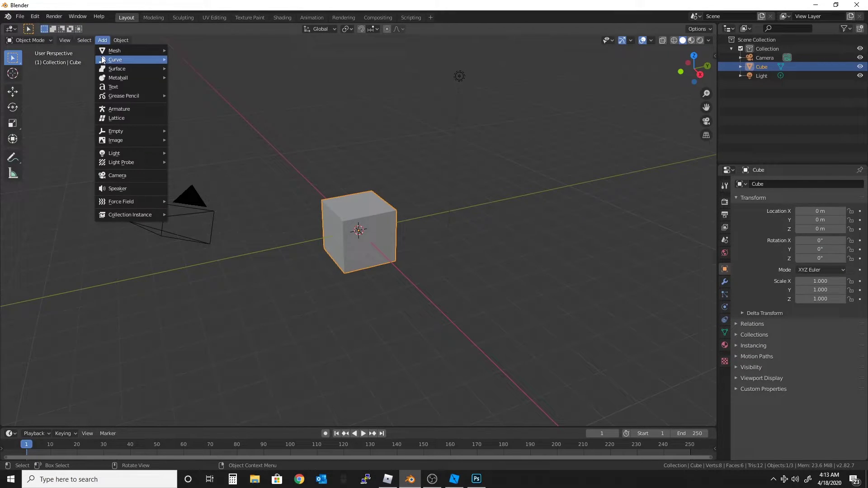
left_click(424, 159)
key("ctrl+z")
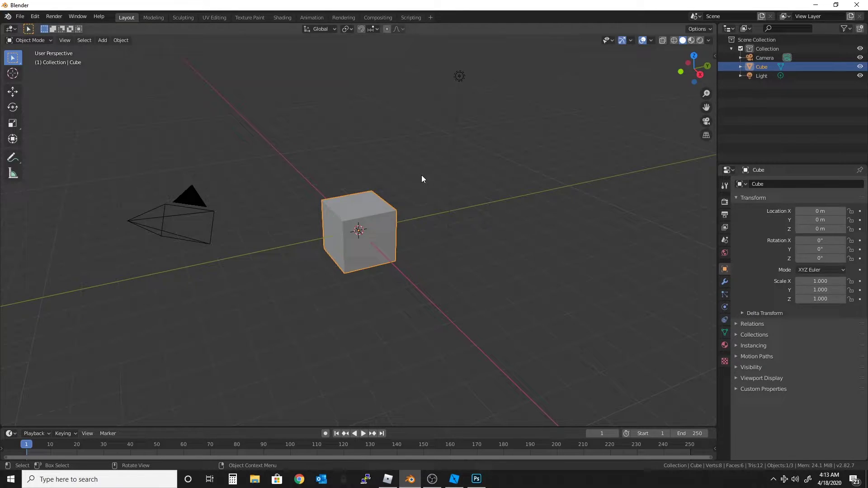
Duplicate the default cube in place and scale the copy up uniformly to about 1.73.
right_click(344, 219)
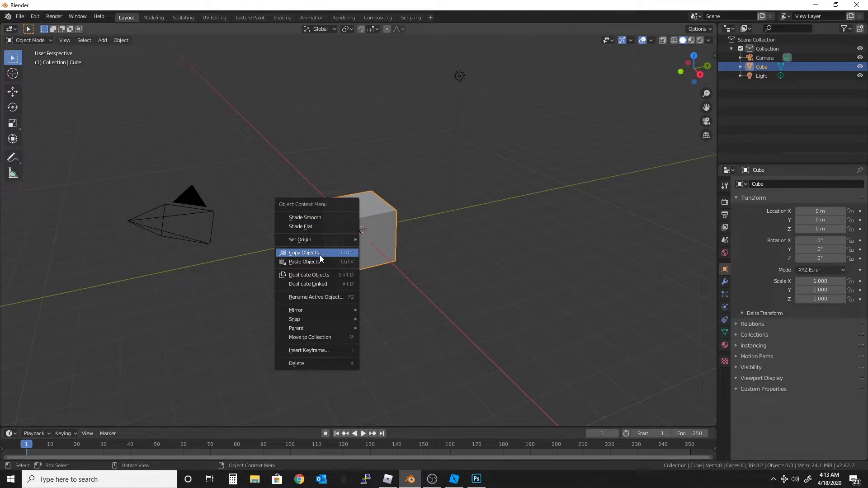
left_click(316, 273)
right_click(327, 271)
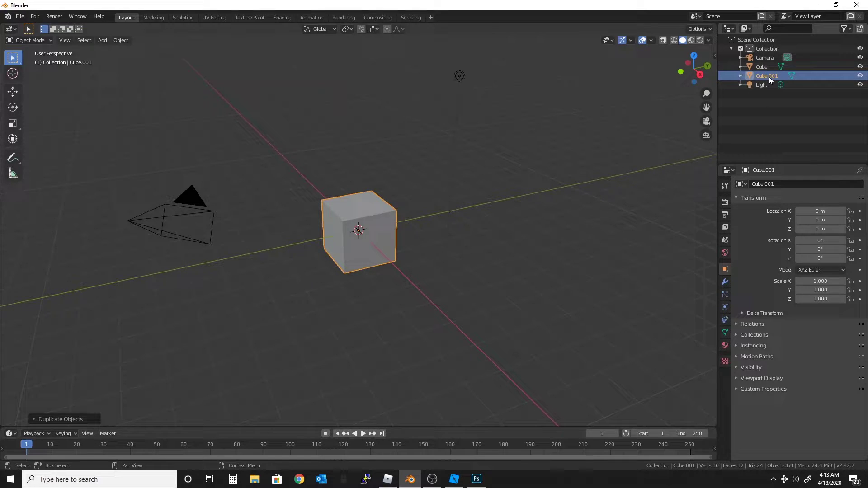
key("s")
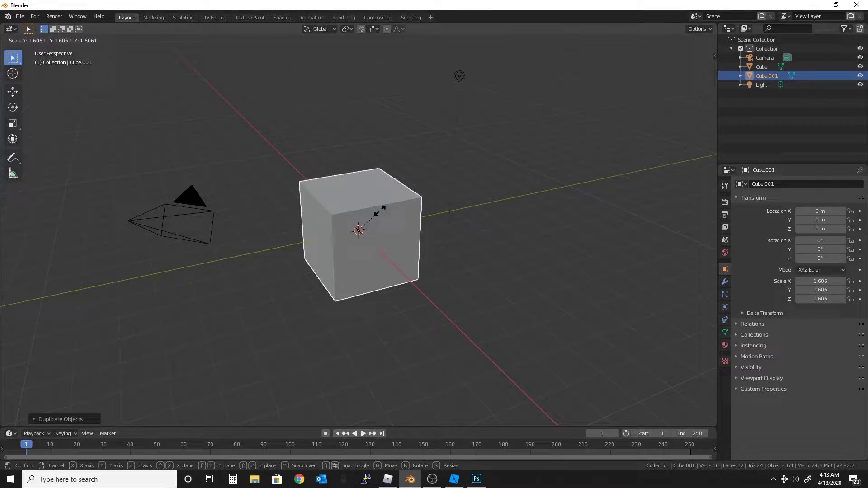
left_click(383, 212)
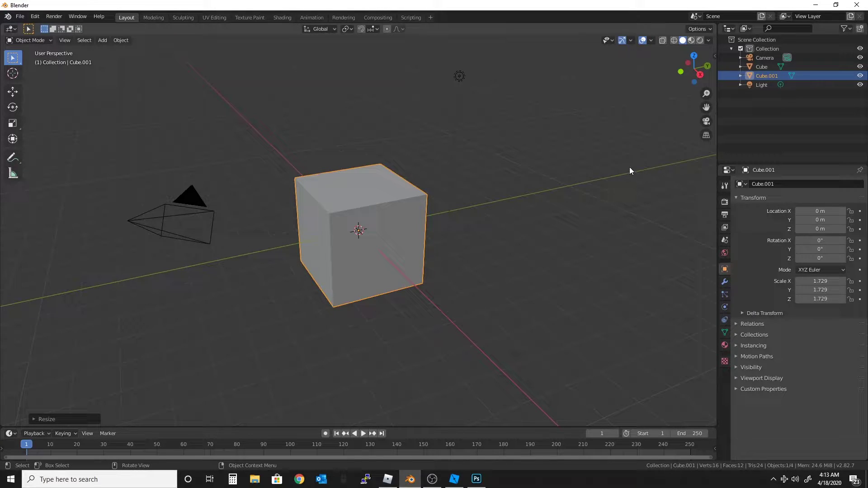
Enter Edit Mode on the enlarged cube and subdivide its whole mesh three times.
left_click(40, 39)
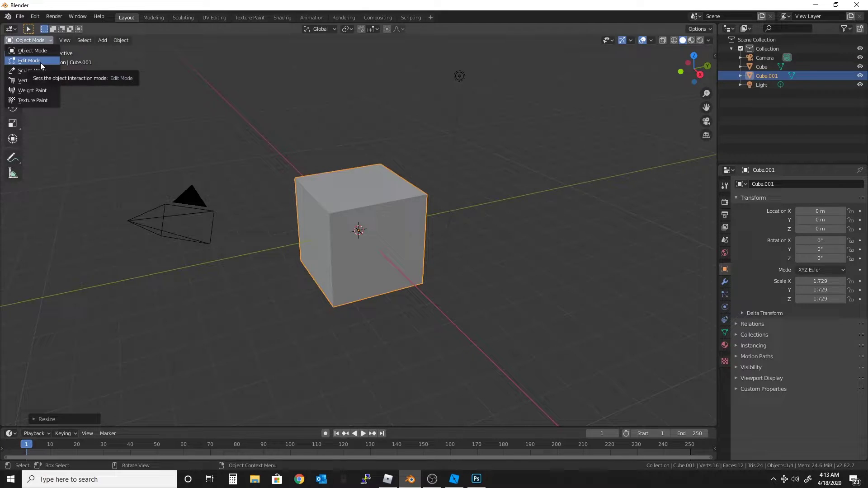
left_click(40, 63)
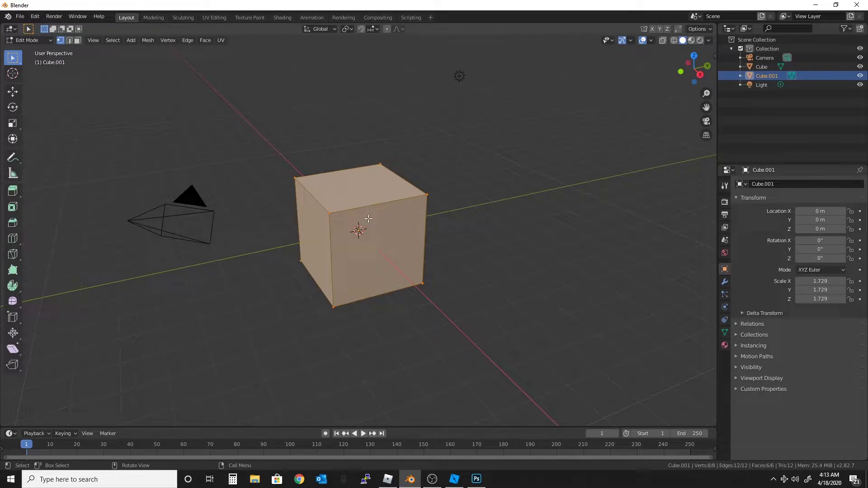
right_click(378, 185)
left_click(367, 188)
right_click(366, 191)
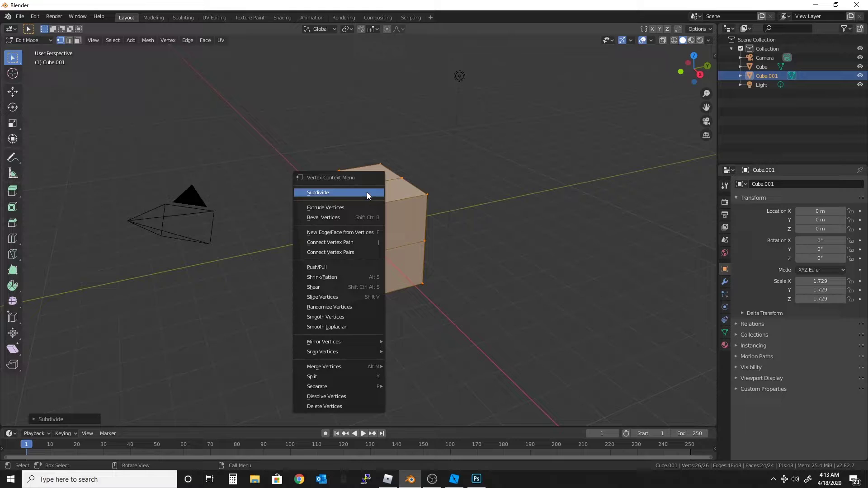
left_click(366, 193)
right_click(364, 199)
left_click(364, 197)
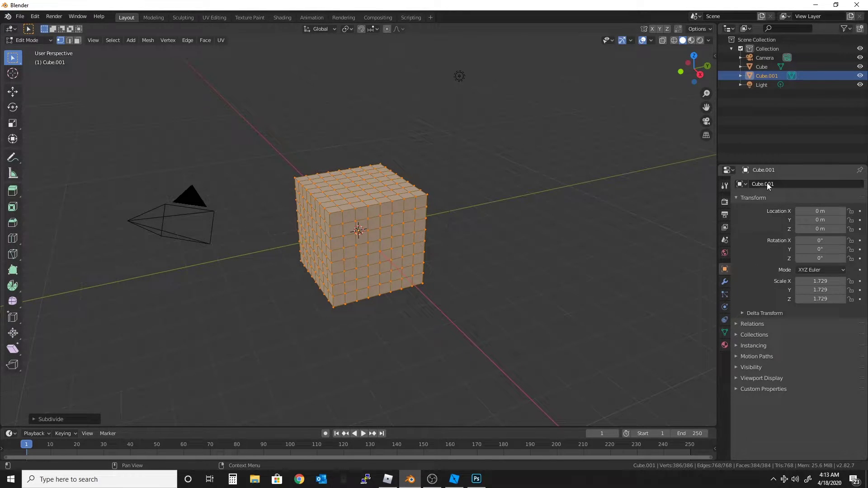
Add a Shrinkwrap modifier to the subdivided cube with the original Cube as its target.
left_click(724, 283)
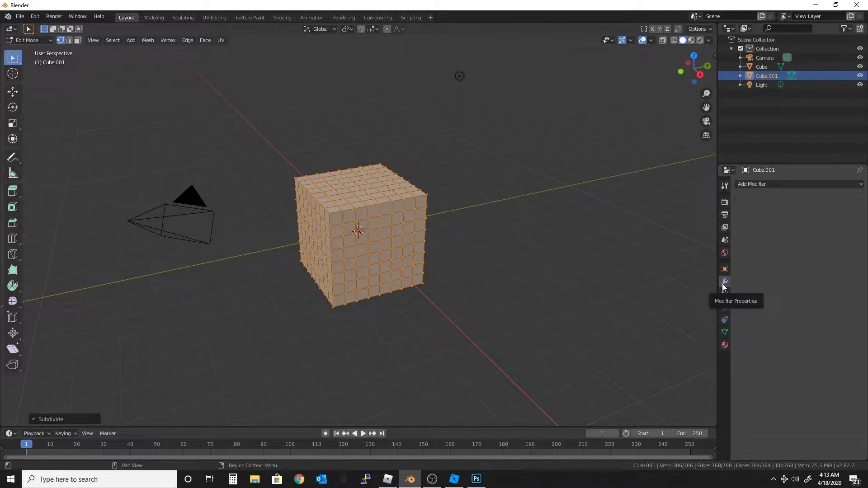
left_click(760, 185)
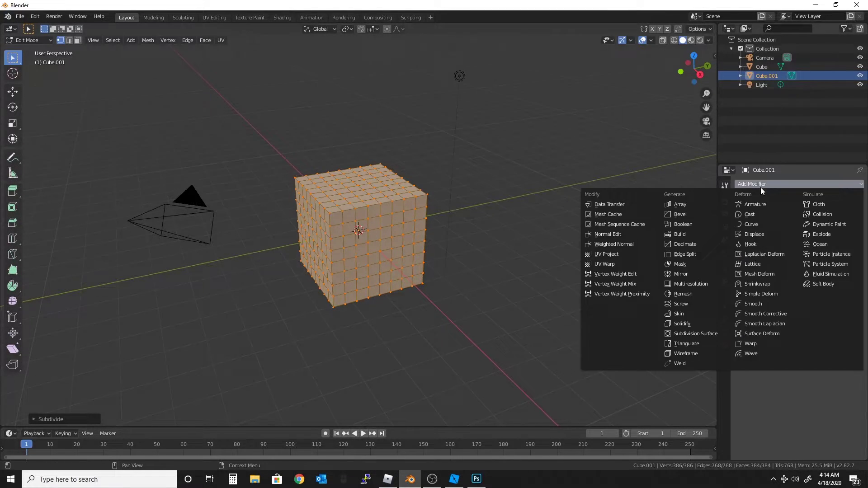
left_click(758, 281)
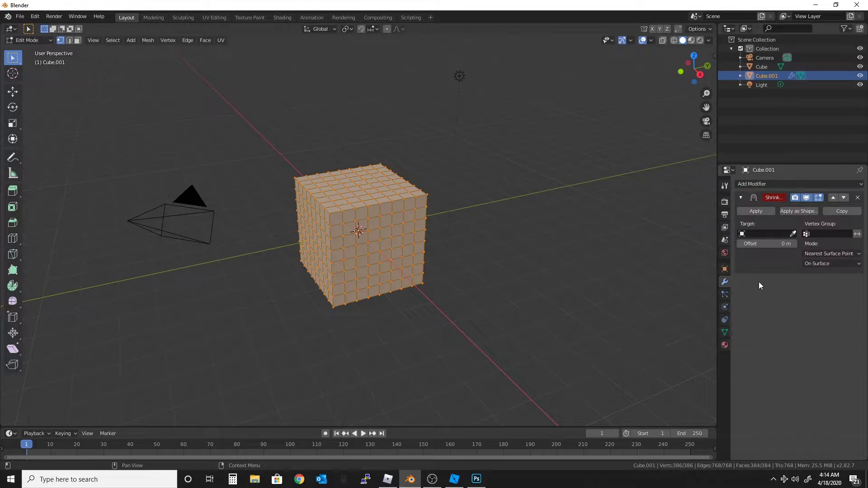
left_click(750, 234)
left_click(746, 245)
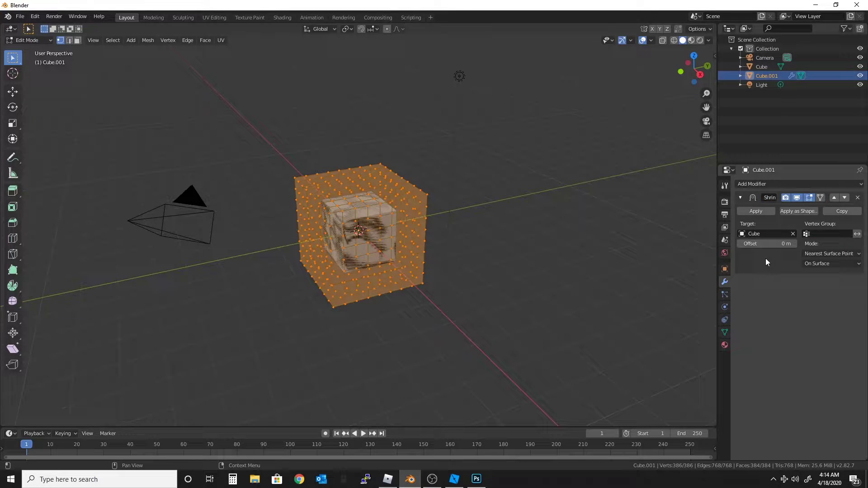
In Object Mode, set the Shrinkwrap offset to 0.49 m and apply the modifier.
left_click(45, 40)
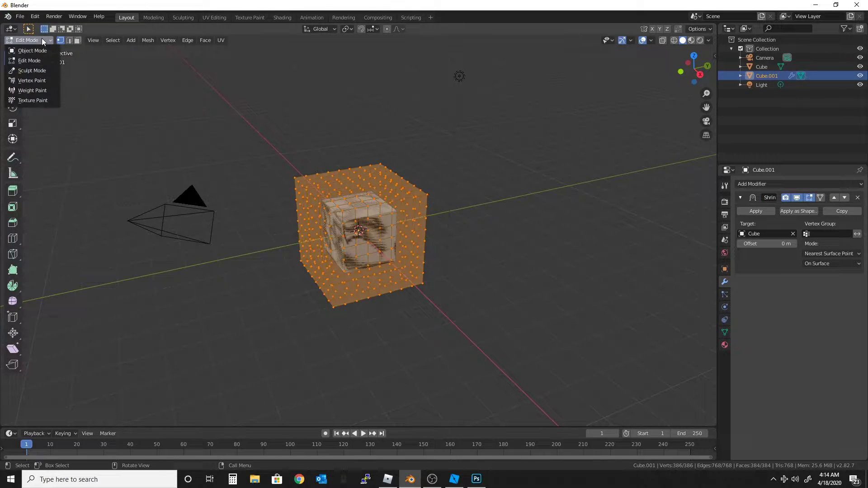
left_click(33, 50)
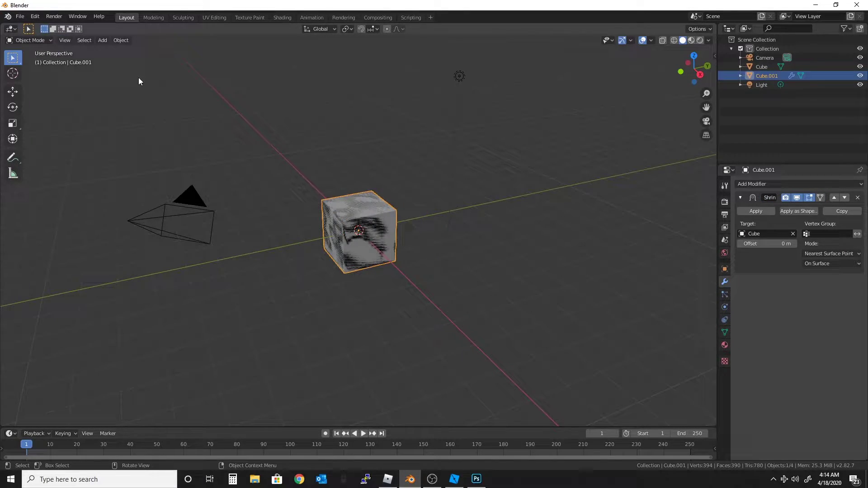
key("Tab")
key("Tab")
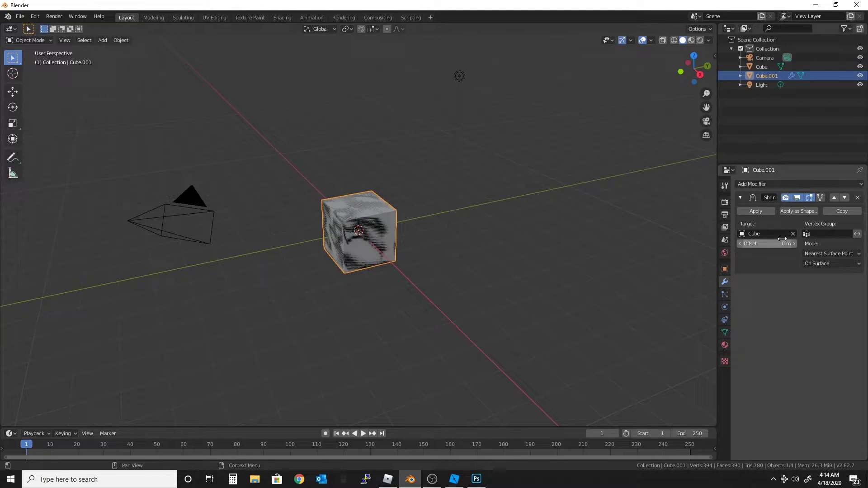
mouse_move(768, 244)
left_mouse_down()
mouse_move(827, 244)
mouse_move(768, 245)
left_mouse_up()
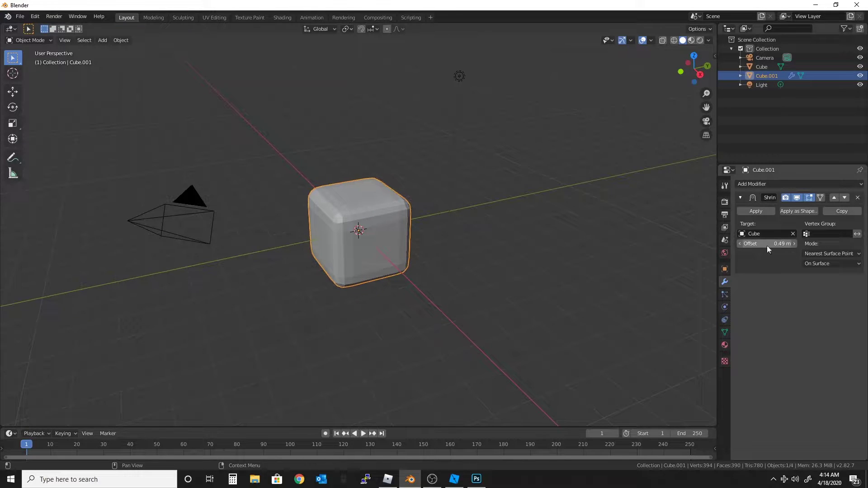
left_click(768, 211)
Select only the rounded outer cube and shade it smooth.
left_click_drag(274, 169, 514, 305)
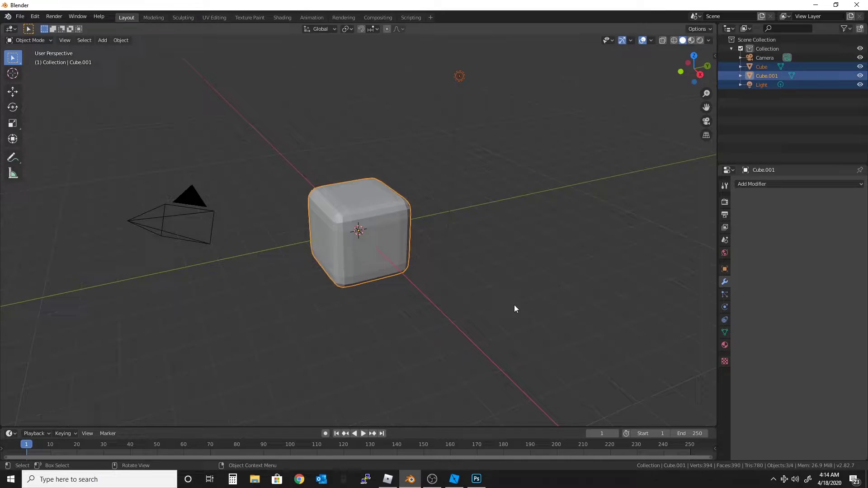
left_click(373, 209)
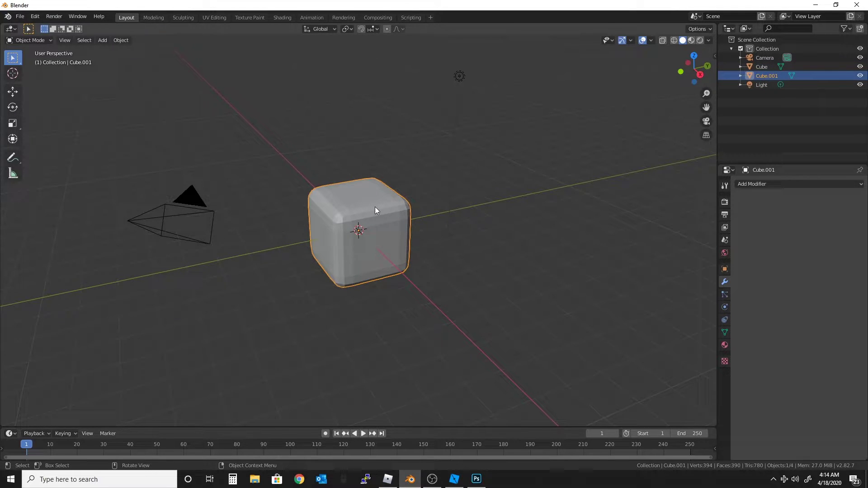
right_click(375, 209)
left_click(353, 150)
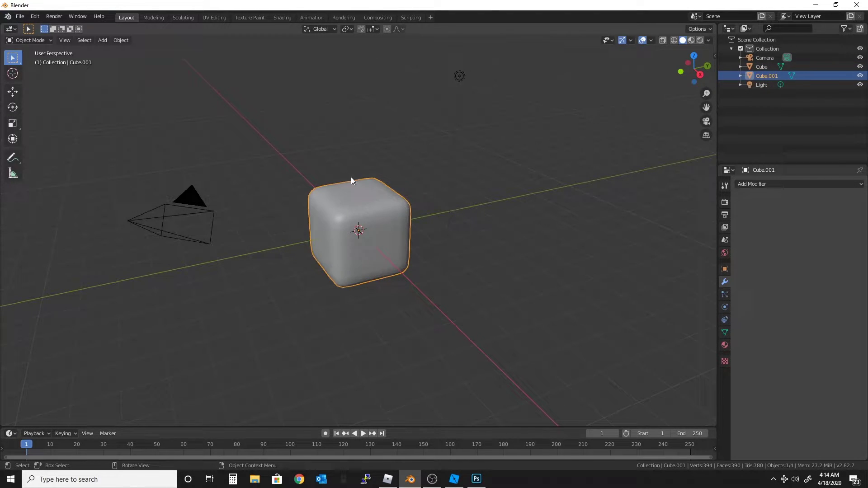
Export the rounded cube as an FBX file.
middle_click_drag(357, 216, 101, 115)
left_click(25, 17)
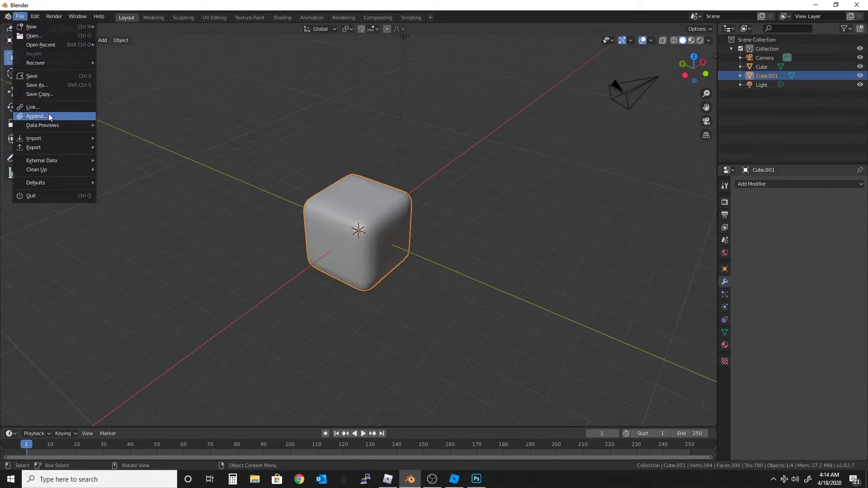
mouse_move(57, 146)
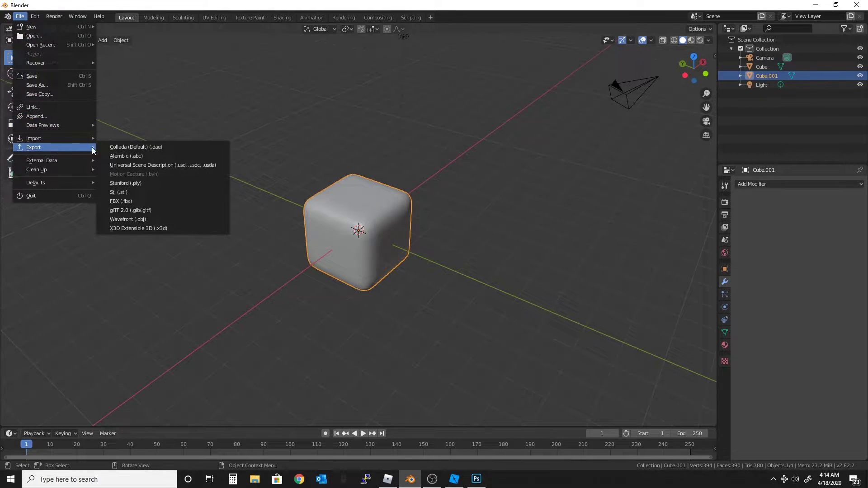
left_click(151, 200)
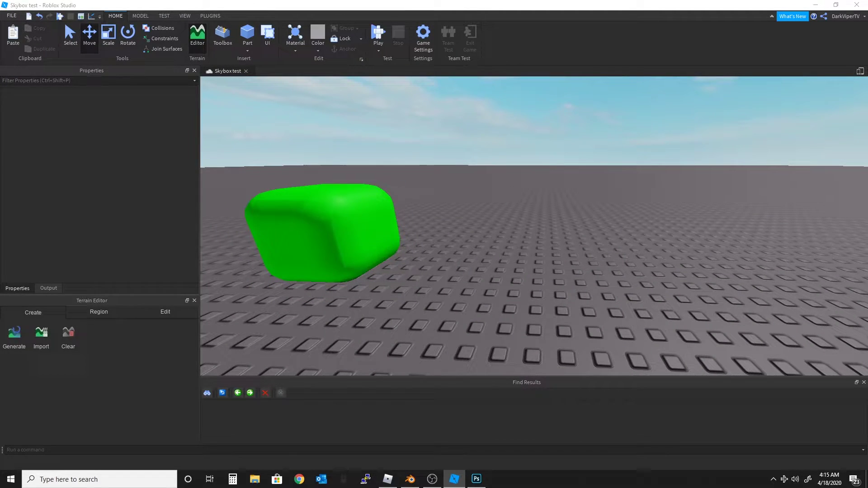
Switch to Roblox Studio and insert the mypetmodel_Cube.001 mesh from the game's Meshes, closing the asset window.
left_click_drag(373, 137, 393, 40)
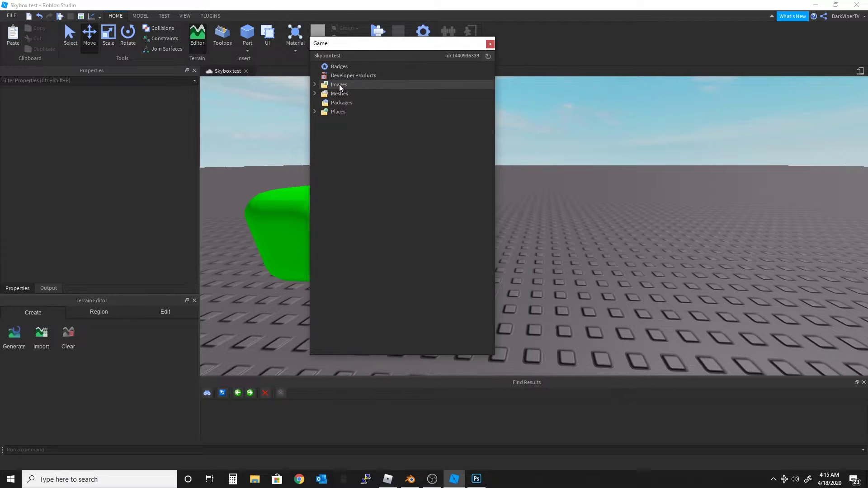
left_click(344, 93)
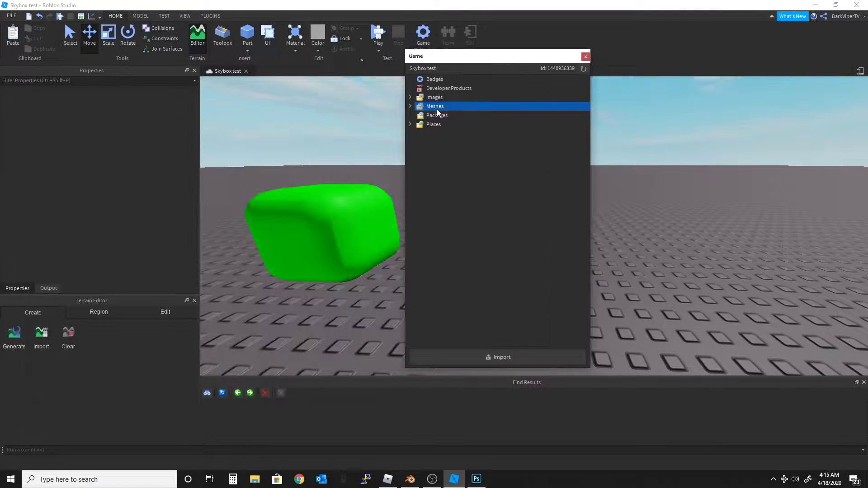
double_click(436, 107)
left_click(449, 134)
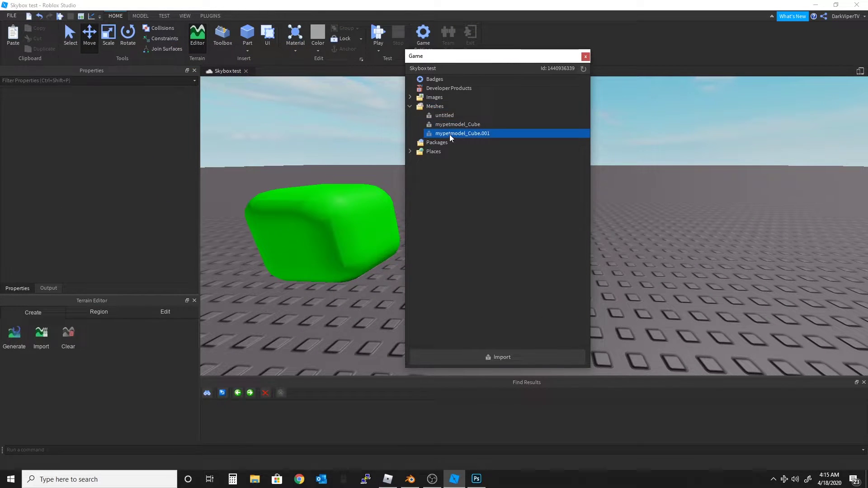
double_click(449, 134)
left_click(585, 57)
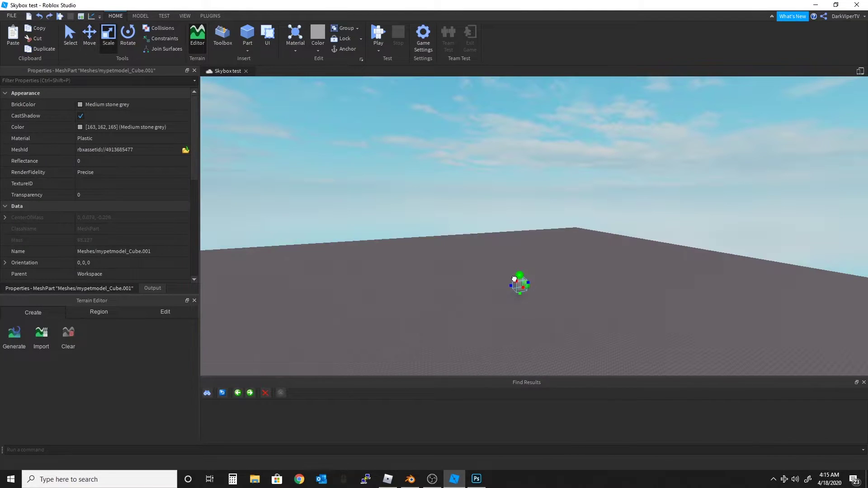
key("f")
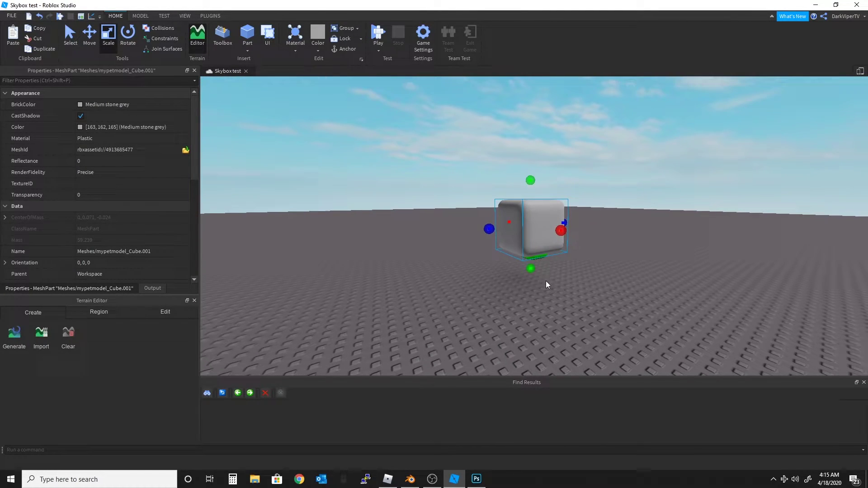
Move the imported grey cube across the baseplate to a spot beside the green rounded cube.
key("ctrl+2")
left_click_drag(552, 221, 500, 219)
left_click_drag(482, 184, 486, 214)
left_click_drag(521, 237, 516, 261)
left_click(490, 243)
left_click_drag(492, 228, 497, 223)
scroll(528, 235, "up", 5)
right_click_drag(528, 236, 433, 237)
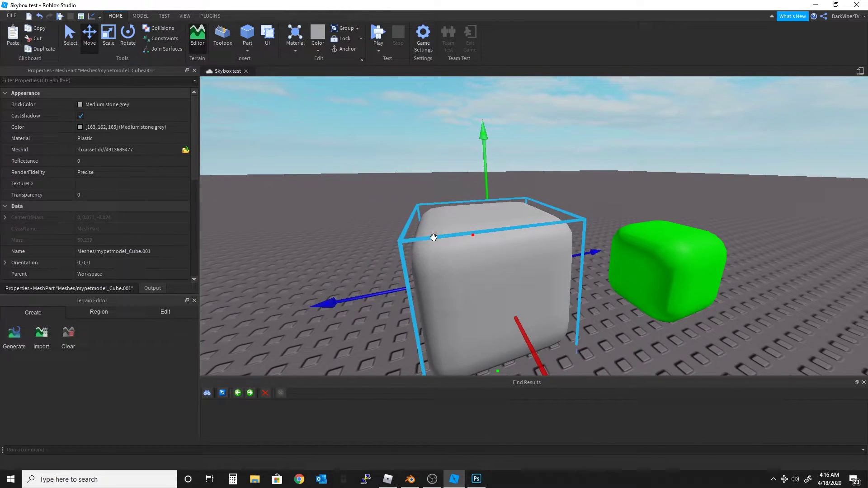
Scale down the imported grey cube to a size closer to the green cube.
left_click(111, 42)
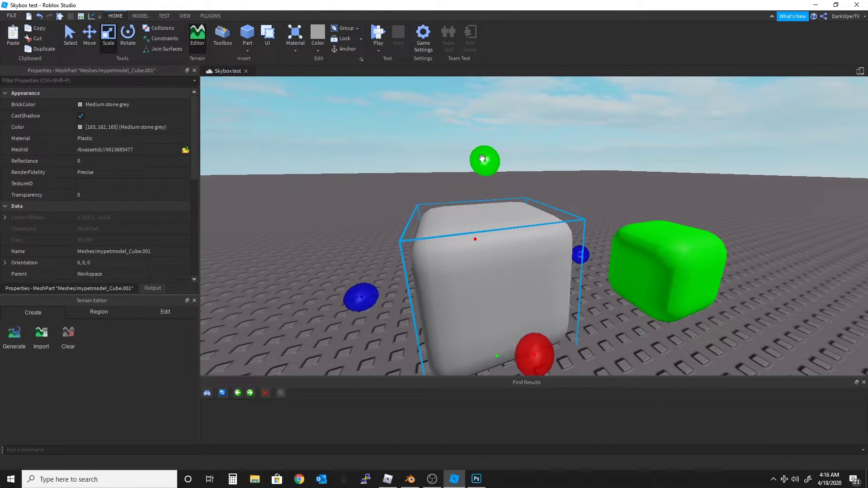
left_click_drag(482, 158, 538, 224)
scroll(539, 224, "up", 5)
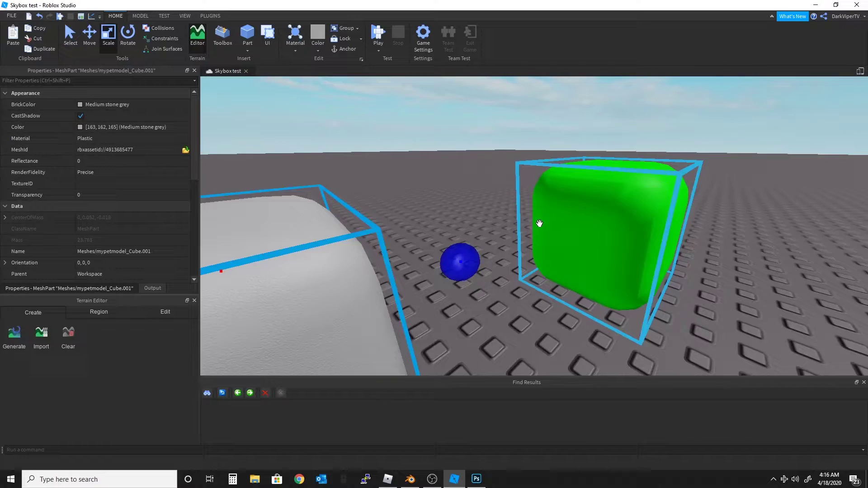
right_click_drag(539, 224, 540, 224)
Colour the imported cube Lime green like the older RoundCube and delete that RoundCube.
left_click(542, 223)
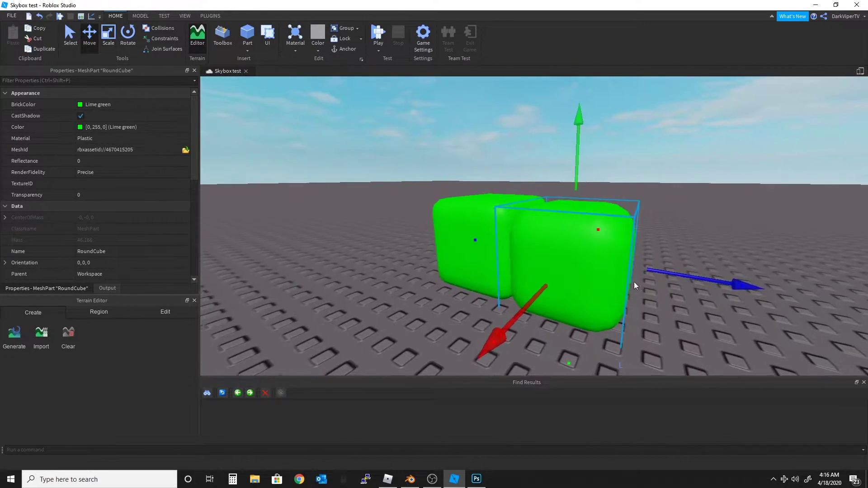
right_click_drag(634, 281, 625, 283)
key("Delete")
left_click(453, 238)
right_click_drag(599, 226, 598, 226)
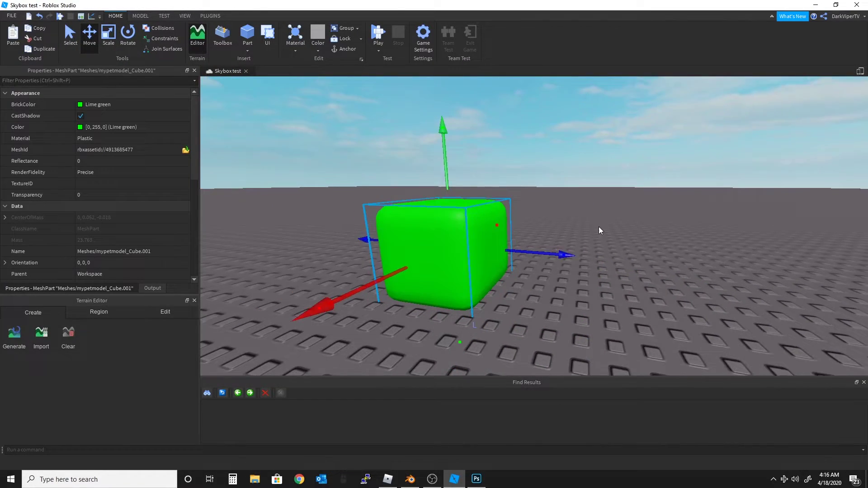
Reposition the imported rounded cube and set its BrickColor to Black.
left_click_drag(500, 195, 527, 147)
left_click(93, 105)
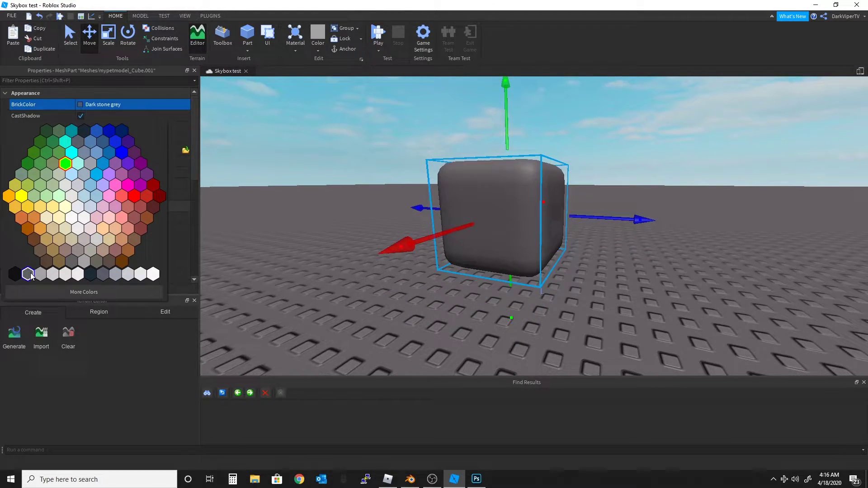
left_click(90, 276)
Examine the black rounded cube's edges and shading from several distances and angles.
scroll(467, 211, "up", 3)
right_click_drag(467, 210, 469, 211)
scroll(468, 210, "down", 3)
key("d")
key("w")
key("a")
key("d")
key("s")
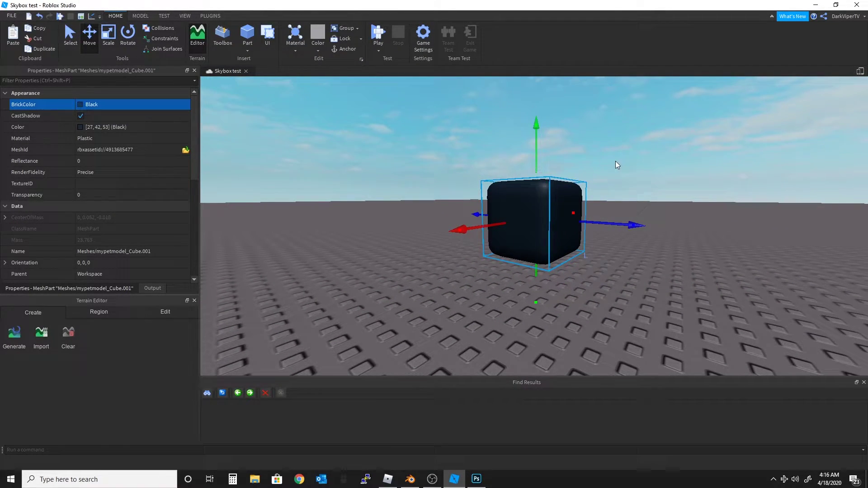
key("w")
mouse_move(615, 162)
right_mouse_down()
mouse_move(634, 145)
mouse_move(619, 150)
right_mouse_up()
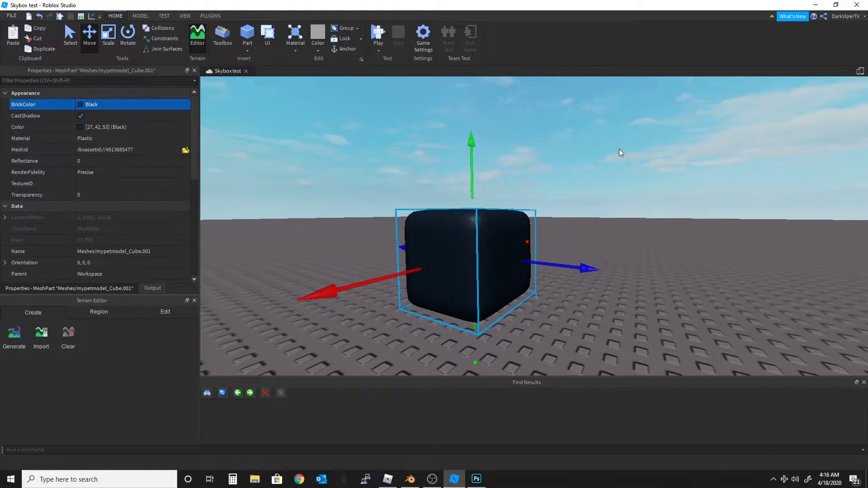
Insert a wedge part behind the black cube and enlarge it well beyond the cube's size.
left_click(242, 51)
left_click(259, 89)
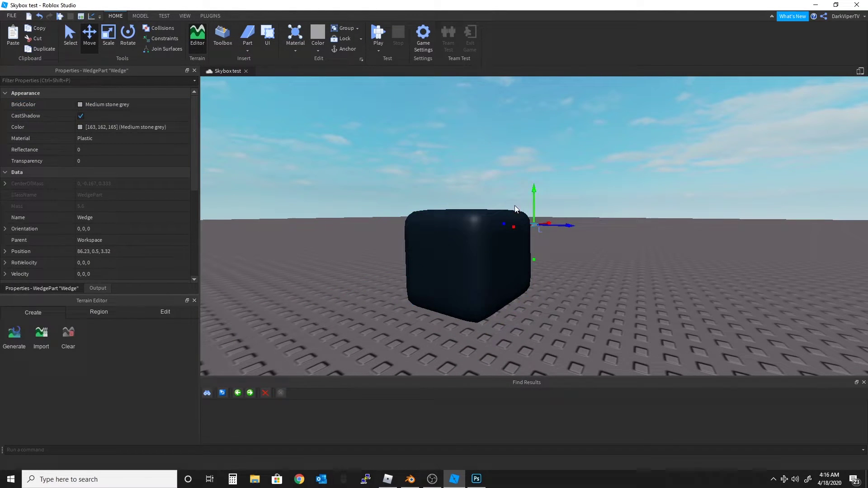
left_click(102, 43)
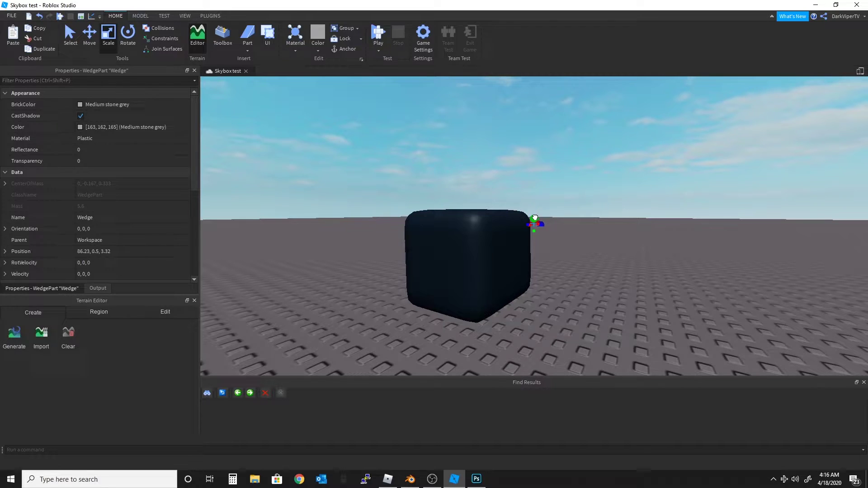
left_click_drag(535, 218, 554, 176)
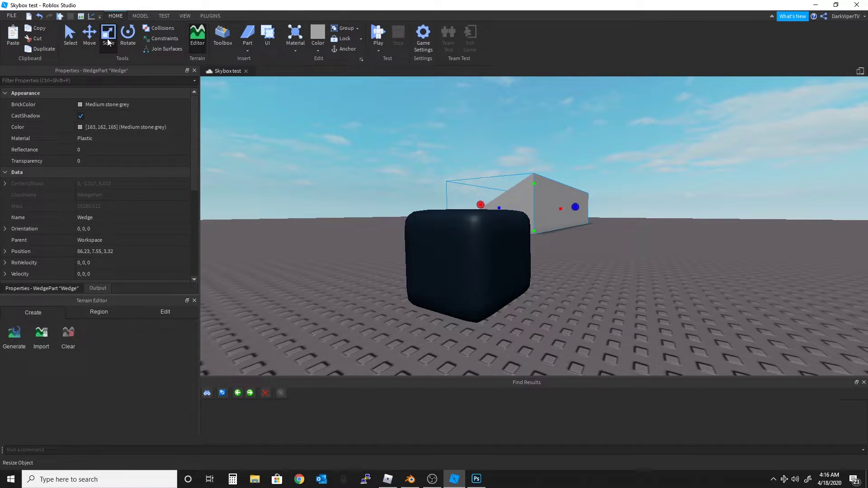
Enable 45° rotation snapping and turn the wedge to an orientation of 0, 180, 0.
left_click(127, 36)
scroll(546, 119, "down", 8)
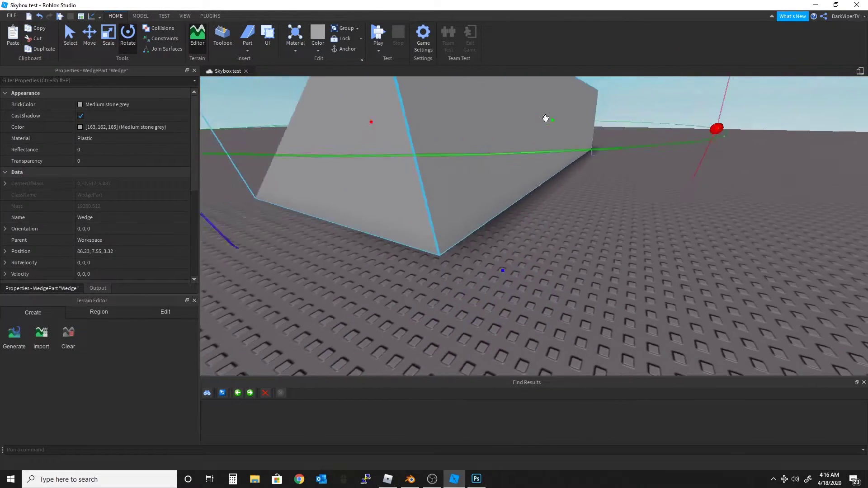
scroll(546, 118, "down", 6)
left_click_drag(563, 124, 409, 167)
key("ctrl+z")
left_click(140, 16)
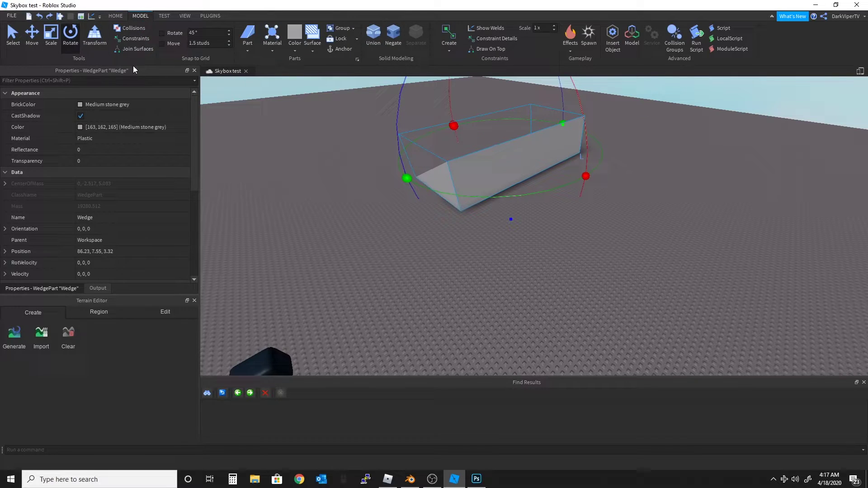
left_click_drag(522, 118, 575, 93)
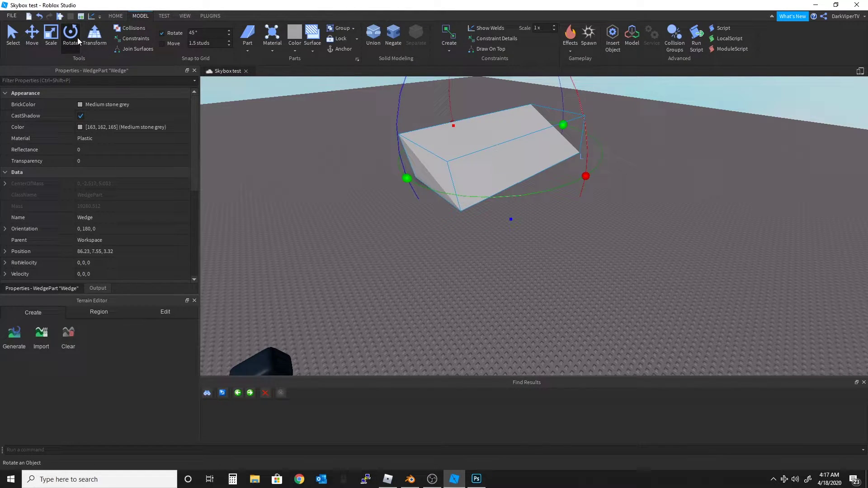
Shrink the wedge to about 17.6 × 12.7 × 30.2 studs.
left_click(56, 41)
left_click_drag(557, 126, 505, 146)
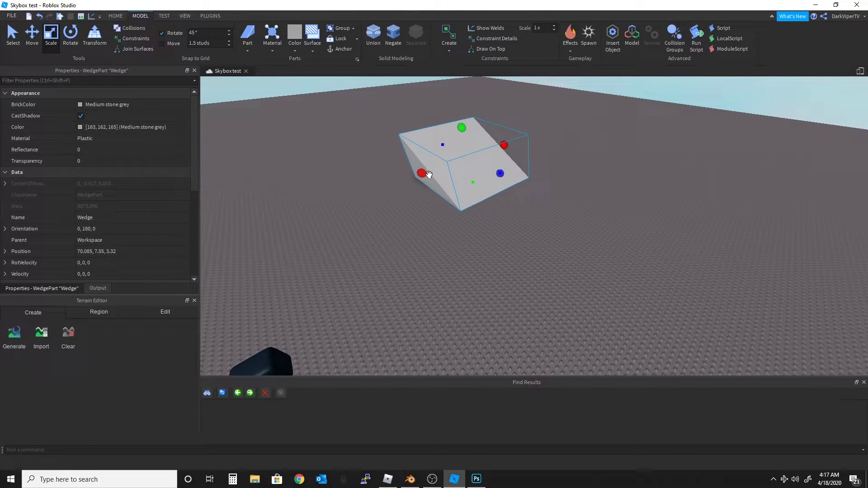
left_click_drag(423, 173, 443, 168)
left_click_drag(470, 124, 497, 149)
Duplicate the wedge and place the copy above and slightly behind the original, at about 70.8, 15.7, -3.8.
key("a")
right_click_drag(504, 140, 503, 141)
key("w")
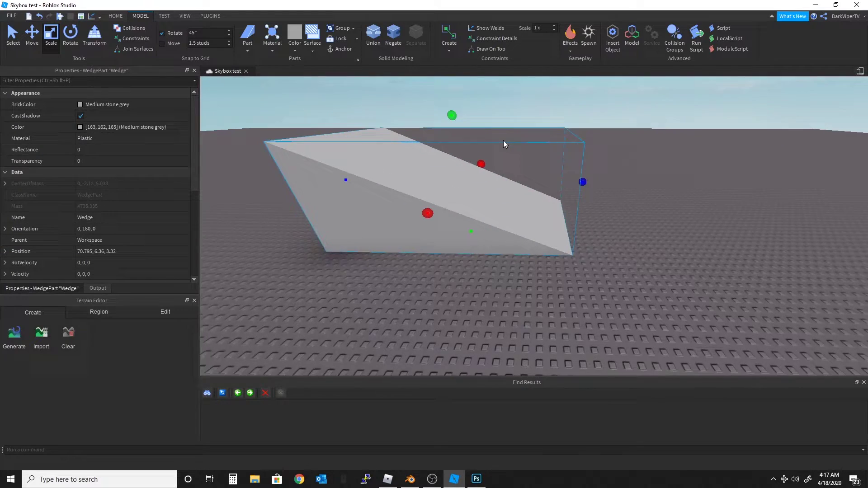
scroll(503, 143, "down", 5)
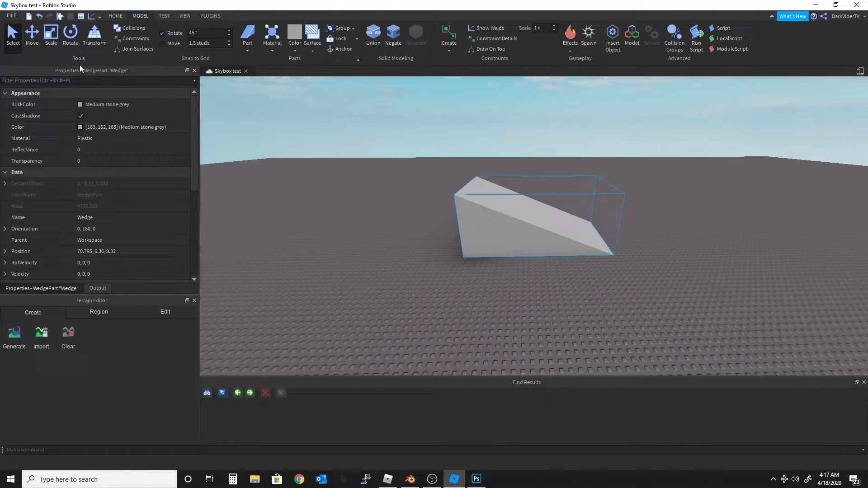
left_click_drag(538, 173, 538, 155)
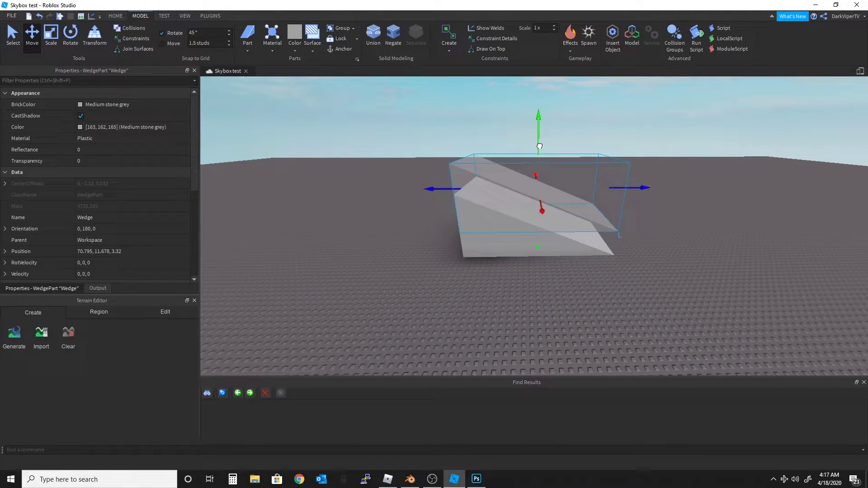
mouse_move(605, 177)
left_mouse_down()
mouse_move(589, 181)
mouse_move(611, 182)
left_mouse_up()
left_click_drag(502, 143, 504, 130)
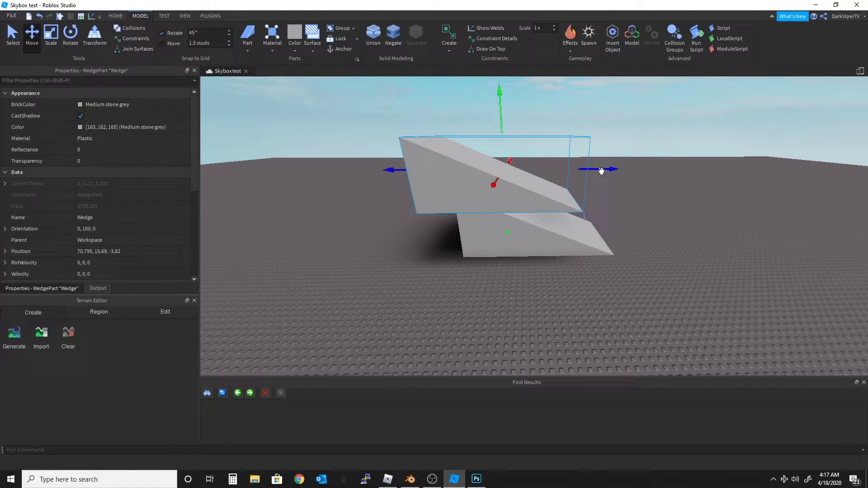
Add a third wedge above and behind the second, at about 70.8, 22.6, -11.9.
left_click_drag(601, 171, 535, 168)
left_click_drag(410, 92, 405, 78)
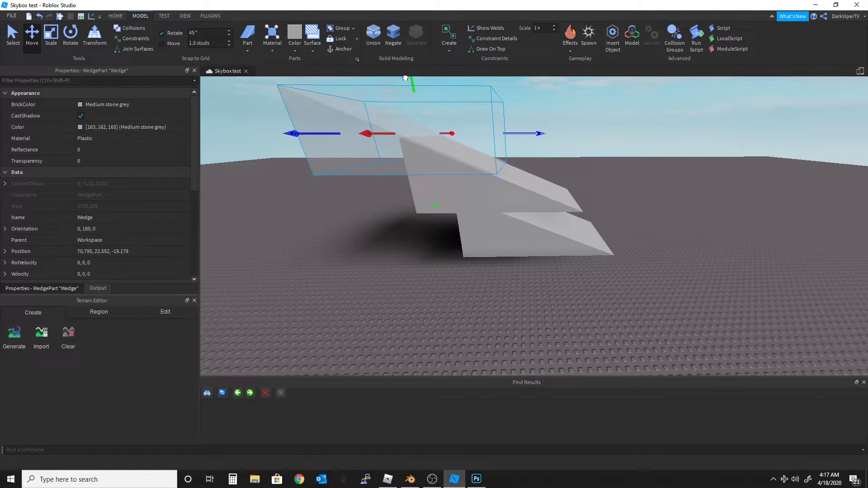
left_click_drag(515, 133, 553, 134)
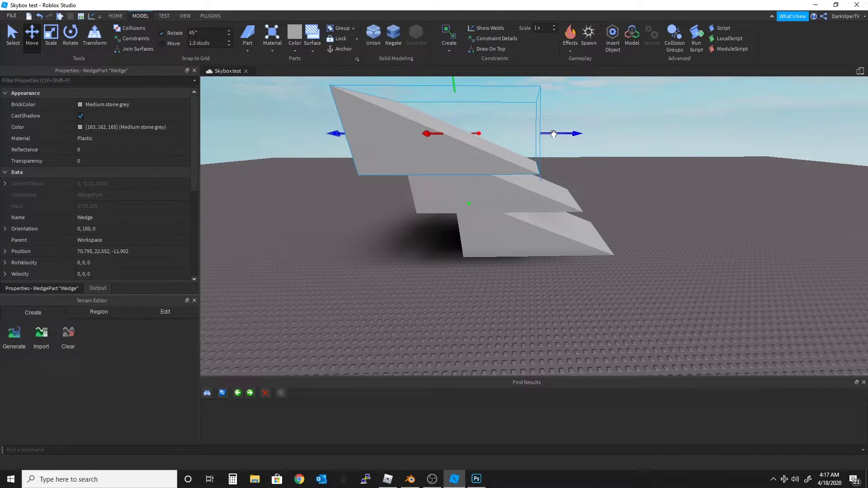
Set the X size of the two lower wedges to 5.
right_click_drag(602, 183, 609, 186)
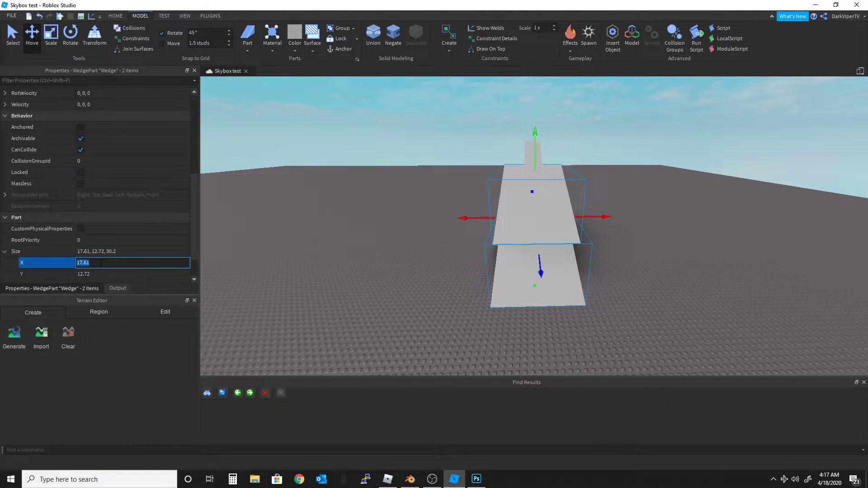
type("5")
key("Return")
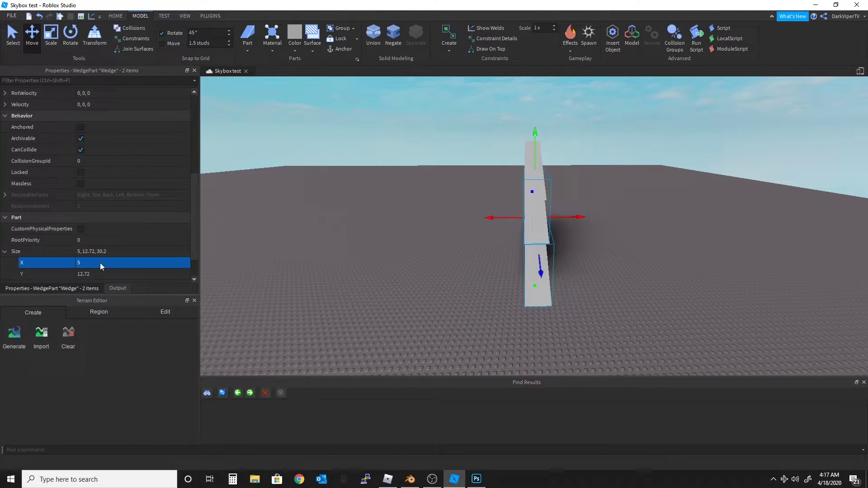
Select all three stacked wedges and rotate them together to an orientation of 0, 90, 0.
left_click_drag(462, 158, 571, 286)
right_click_drag(571, 286, 565, 270)
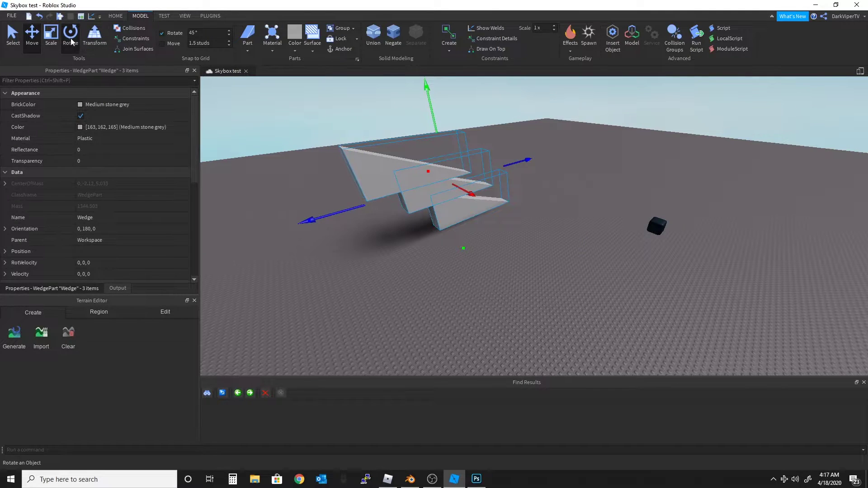
left_click(71, 42)
left_click_drag(506, 211, 296, 207)
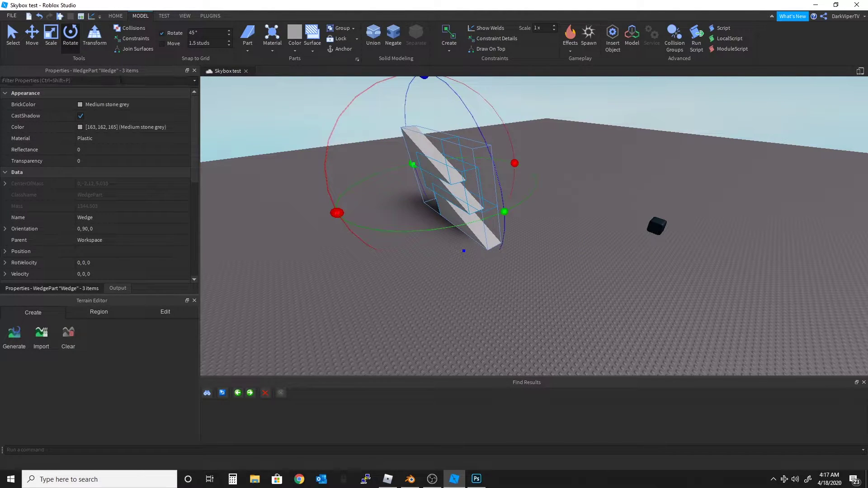
Move the three rotated wedges together across the baseplate to the black rounded cube.
left_click(32, 40)
left_click_drag(484, 195, 579, 192)
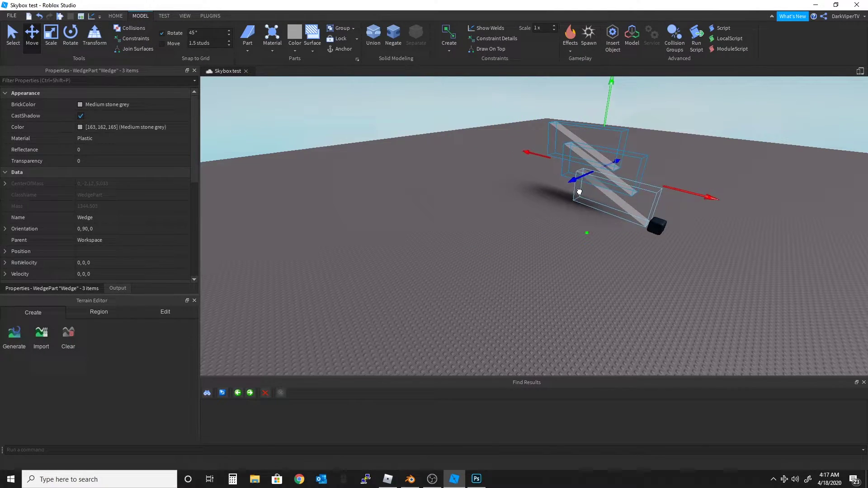
left_click_drag(621, 135, 612, 178)
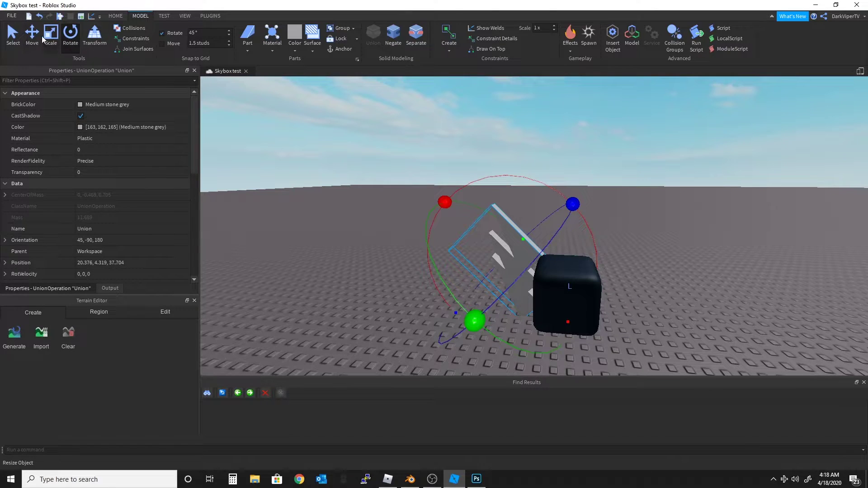
Move the wedge union to about 19.17, 5.525, 35.203 against the black cube and color it Deep orange with UsePartColor enabled.
key("ctrl+2")
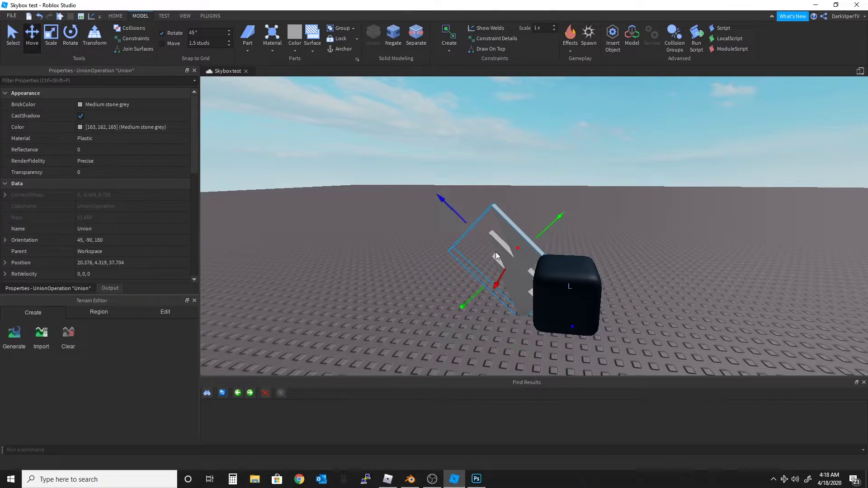
mouse_move(551, 227)
left_mouse_down()
mouse_move(557, 234)
mouse_move(553, 221)
left_mouse_up()
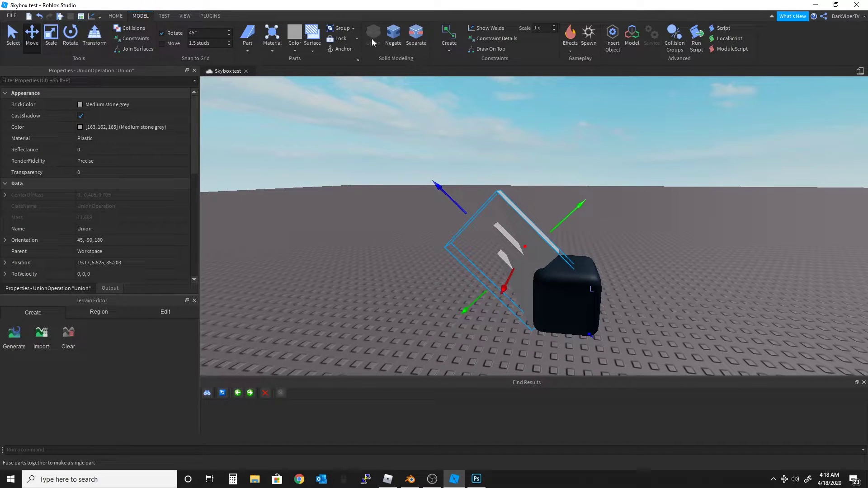
left_click(295, 51)
left_click(294, 131)
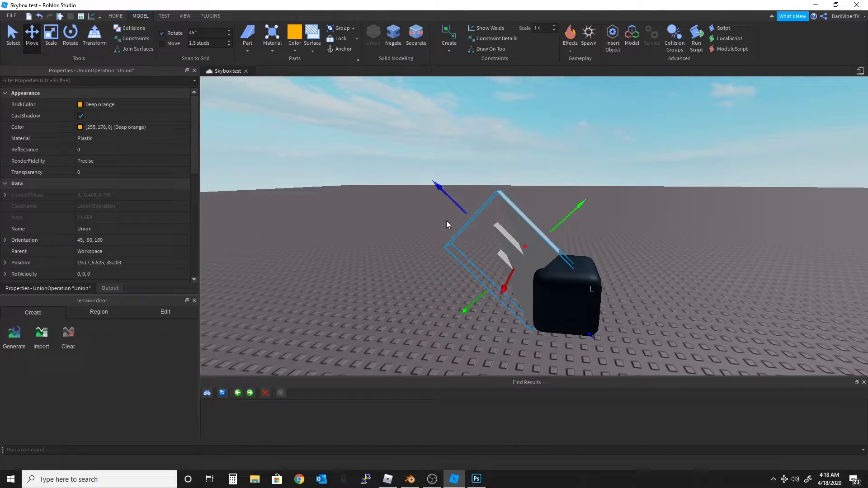
scroll(124, 226, "down", 5)
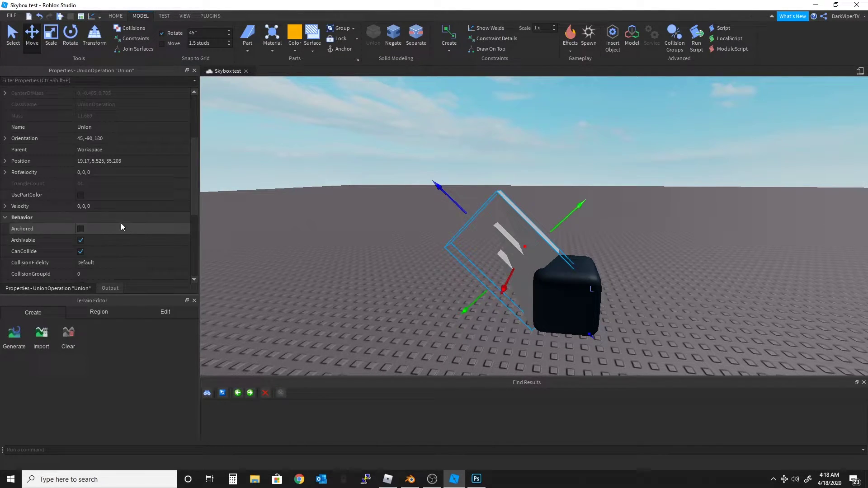
left_click(80, 195)
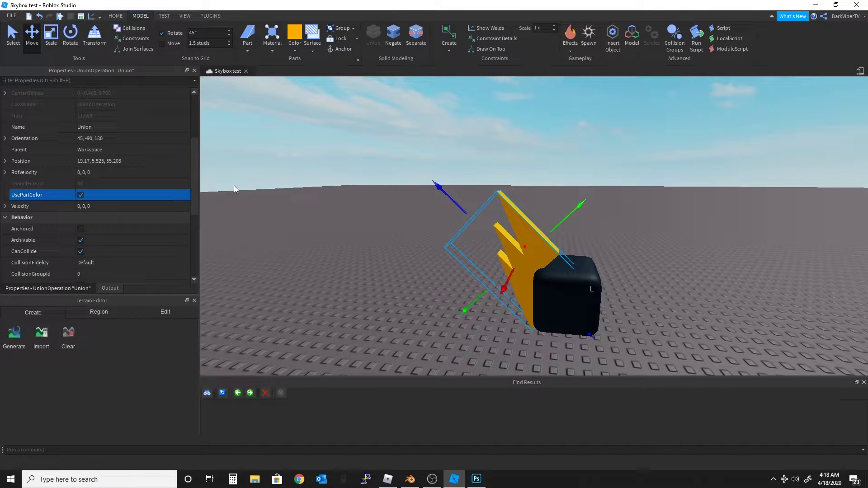
Set the union's material to Neon and rotate it freely, without rotation snapping, to an orientation of about 19.87, -90, 180.
scroll(136, 178, "up", 5)
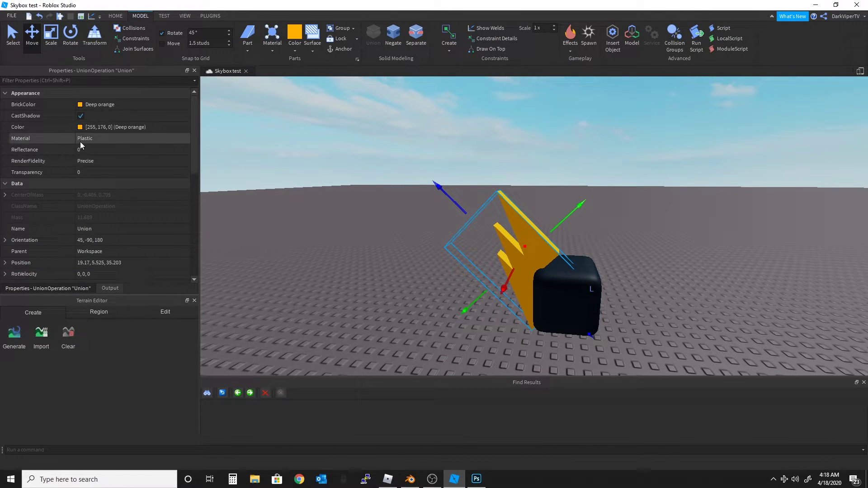
left_click(126, 195)
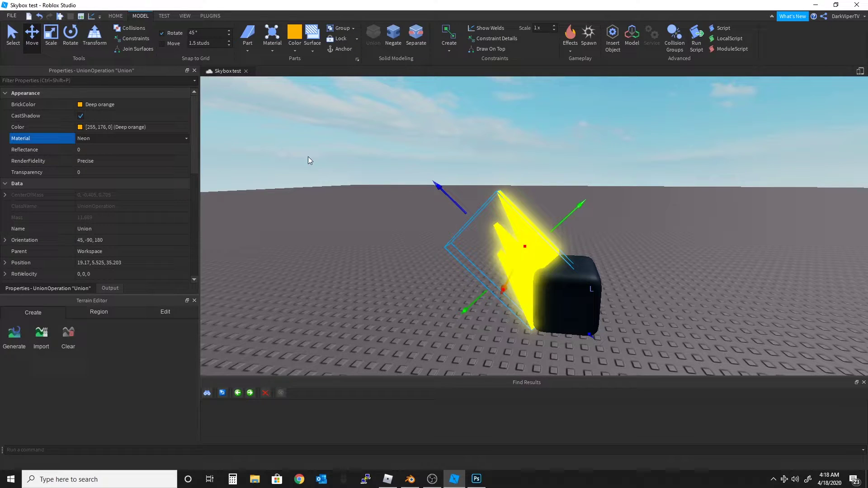
left_click(68, 32)
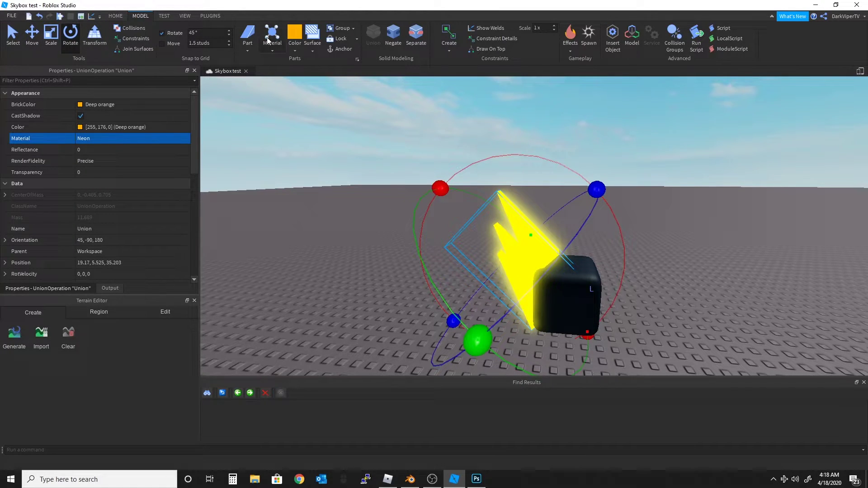
left_click_drag(438, 189, 421, 225)
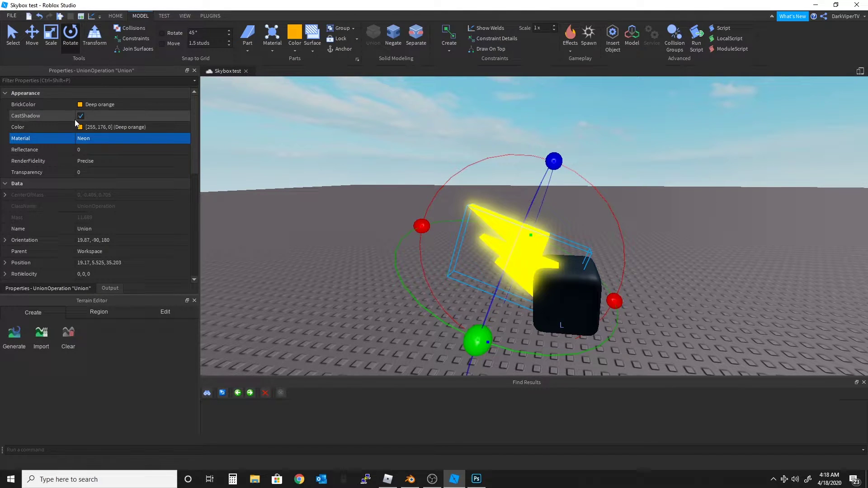
left_click(81, 106)
left_click(110, 293)
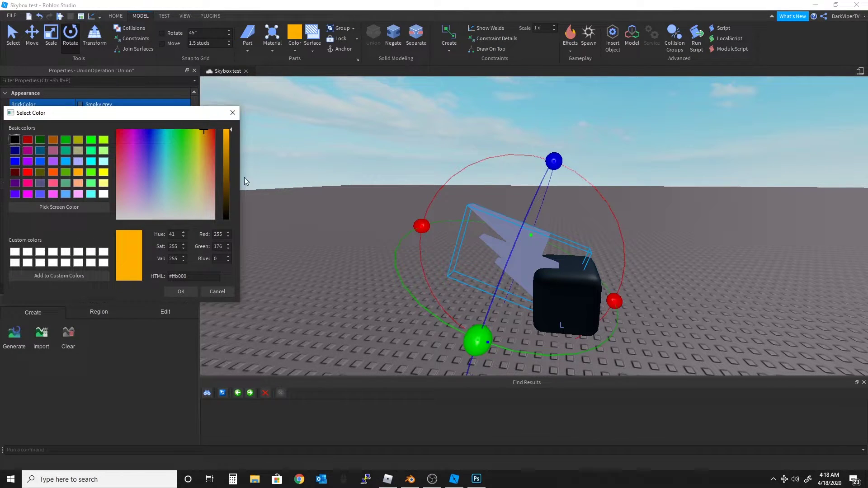
left_click(214, 292)
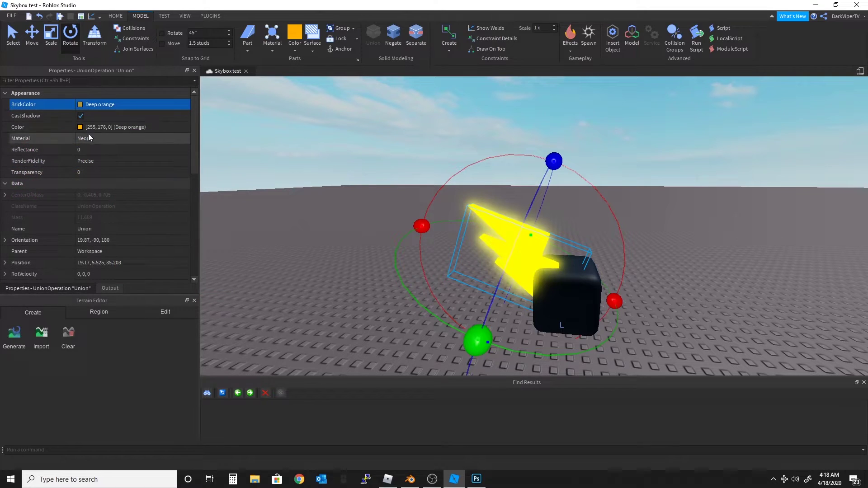
Darken the neon union's color to 170, 116, 0 with the custom color picker.
left_click(81, 106)
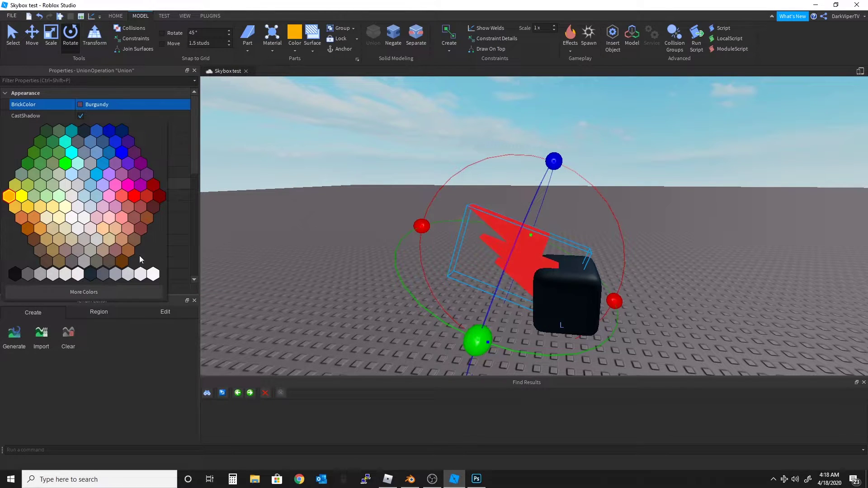
left_click(126, 293)
mouse_move(222, 151)
left_mouse_down()
mouse_move(225, 172)
mouse_move(229, 159)
left_mouse_up()
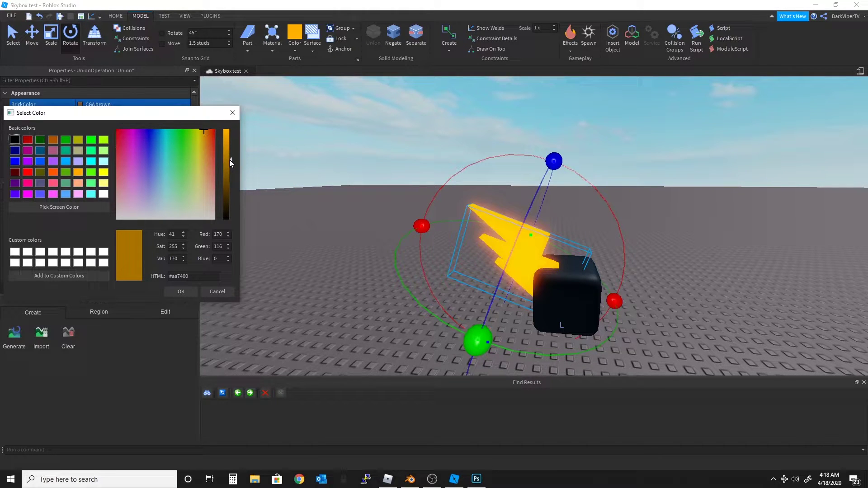
left_click(175, 289)
Shift the neon union sideways across the top of the black cube to about 19.17, 5.525, 35.562.
key("w")
right_click_drag(586, 248, 418, 163)
key("d")
left_click(39, 34)
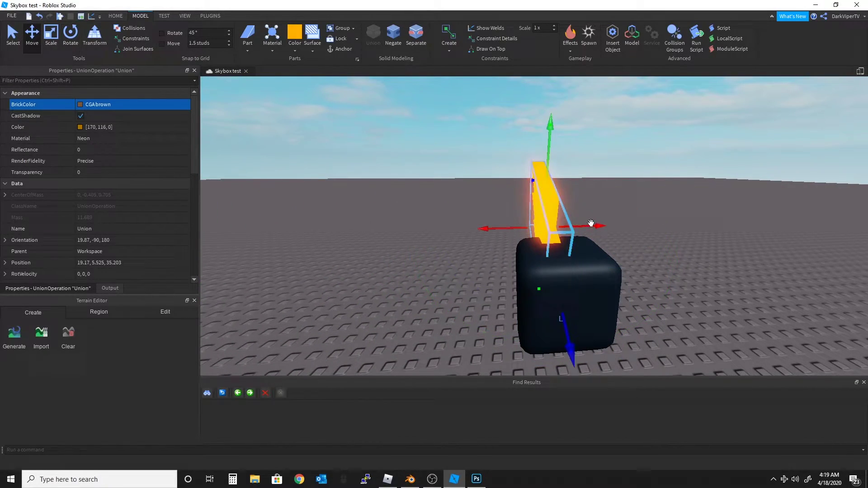
left_click_drag(591, 223, 597, 226)
key("a")
right_click_drag(602, 233, 601, 233)
key("a")
right_click_drag(536, 259, 536, 261)
key("s")
scroll(536, 260, "up", 8)
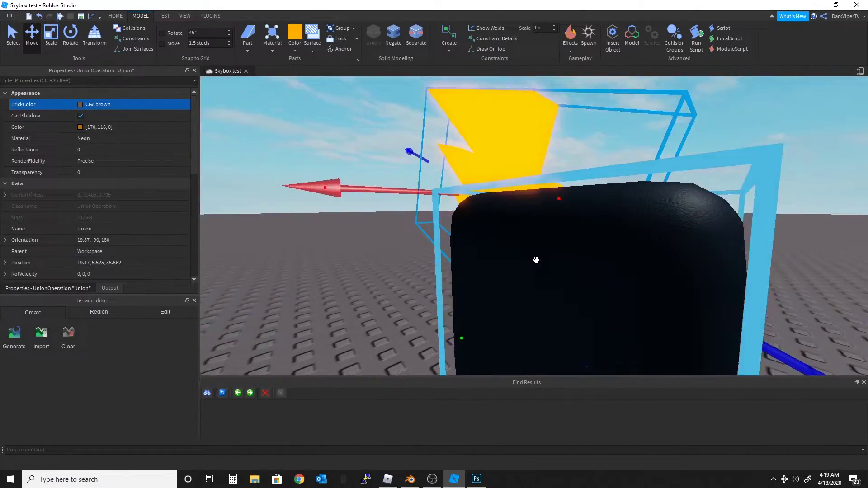
scroll(536, 261, "down", 5)
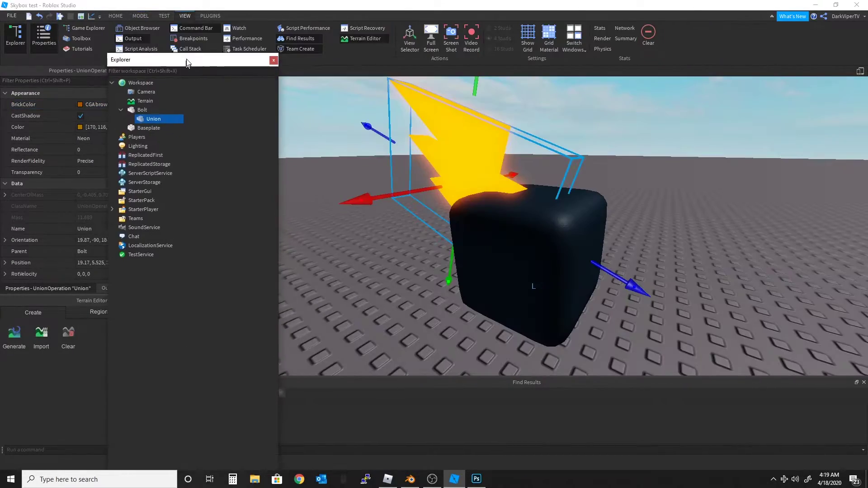
Insert a WeldConstraint into the Union that sits under the Bolt mesh.
left_click_drag(188, 62, 161, 35)
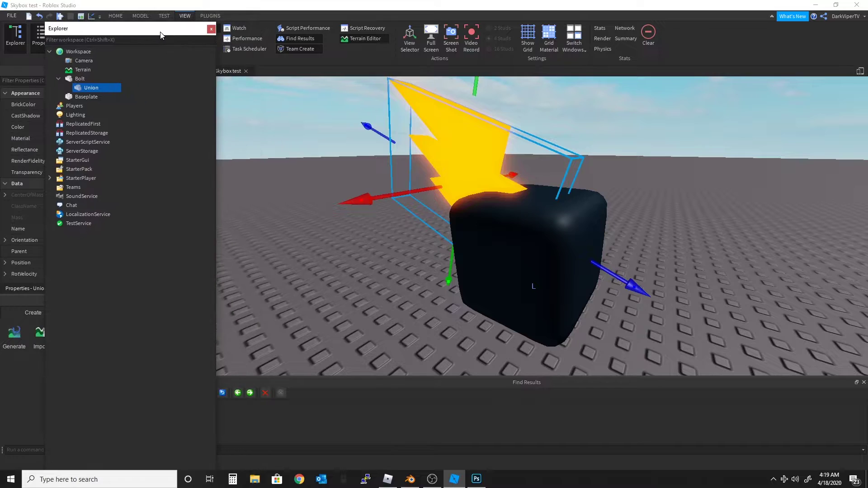
left_click(80, 78)
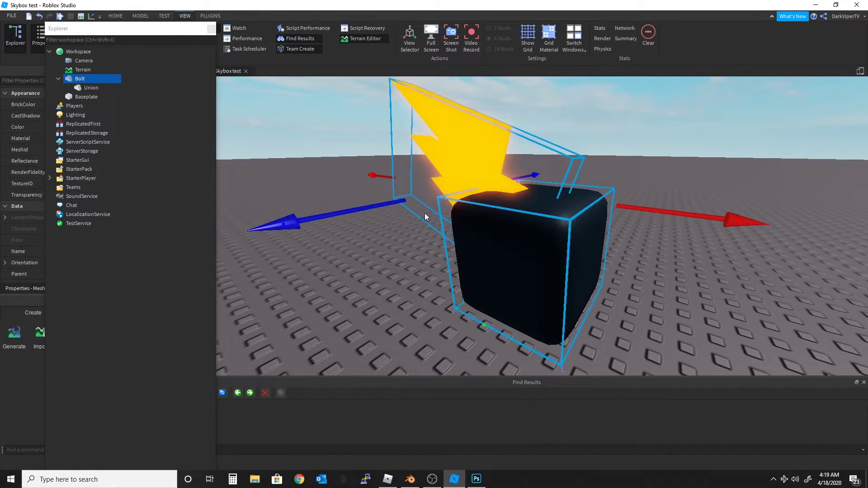
key("d")
right_click_drag(427, 217, 296, 199)
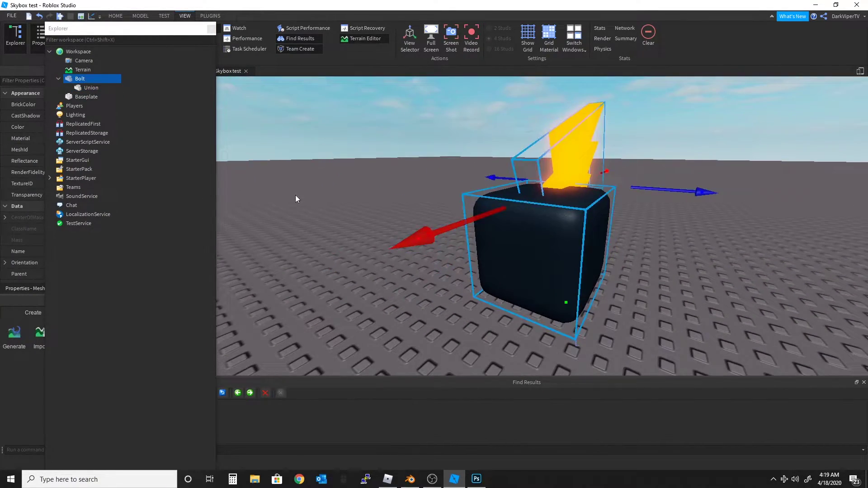
left_click(93, 88)
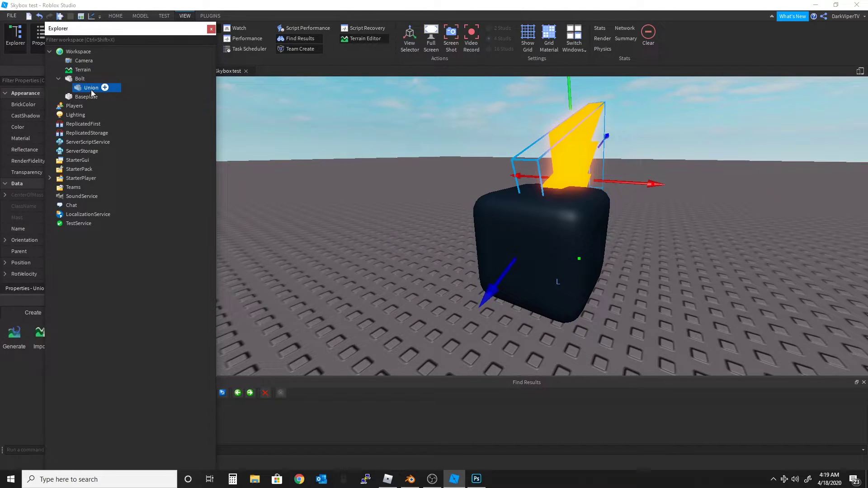
left_click(105, 88)
type("we")
left_click(86, 128)
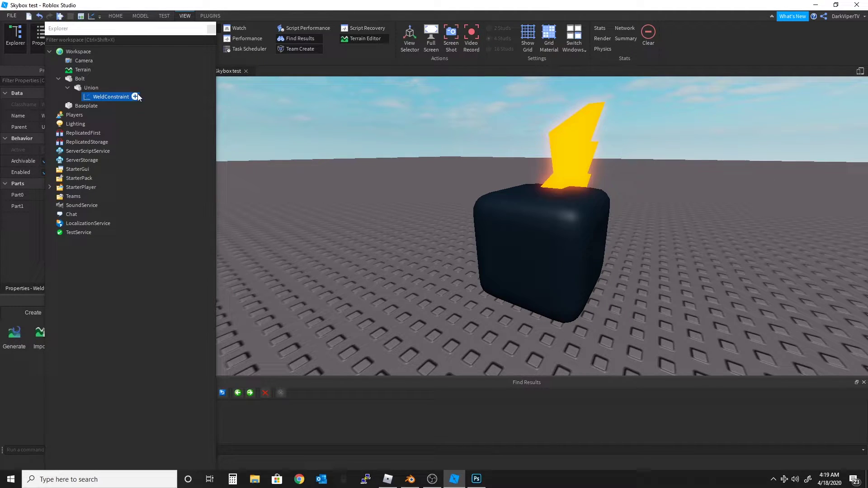
Set the WeldConstraint's Part0 to Union and its Part1 to Bolt.
left_click_drag(172, 33, 270, 22)
left_click(79, 195)
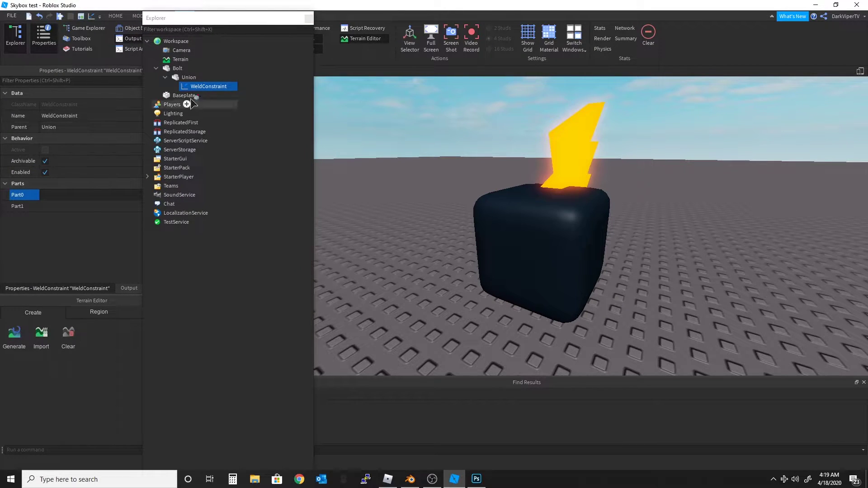
left_click(180, 77)
left_click(64, 207)
left_click(177, 68)
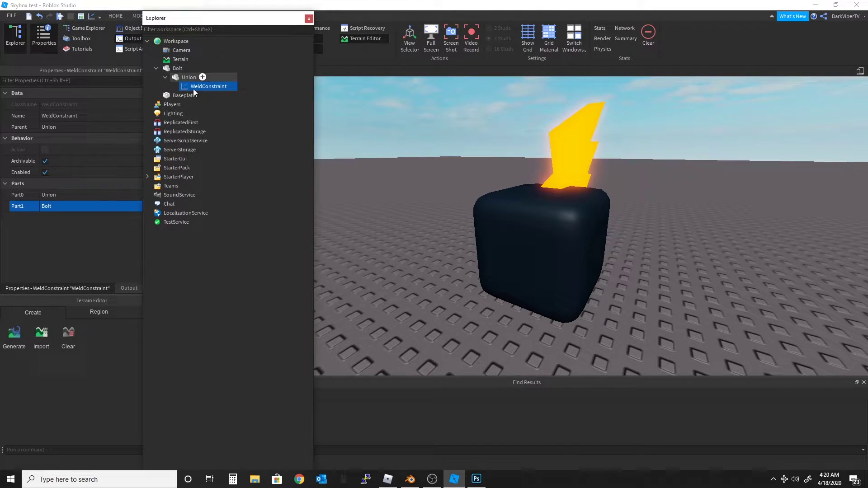
left_click(523, 189)
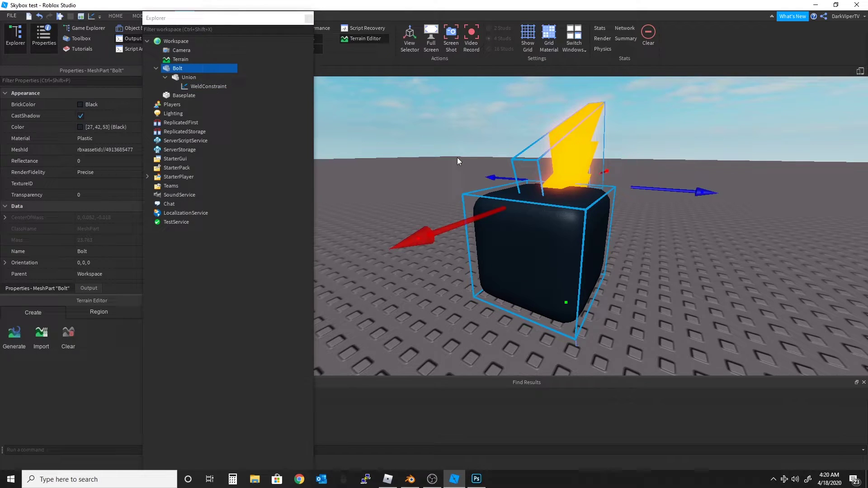
Insert a new wedge part beside the black cube, at about 14.34, 5.976, 33.61.
right_click_drag(493, 224, 569, 227)
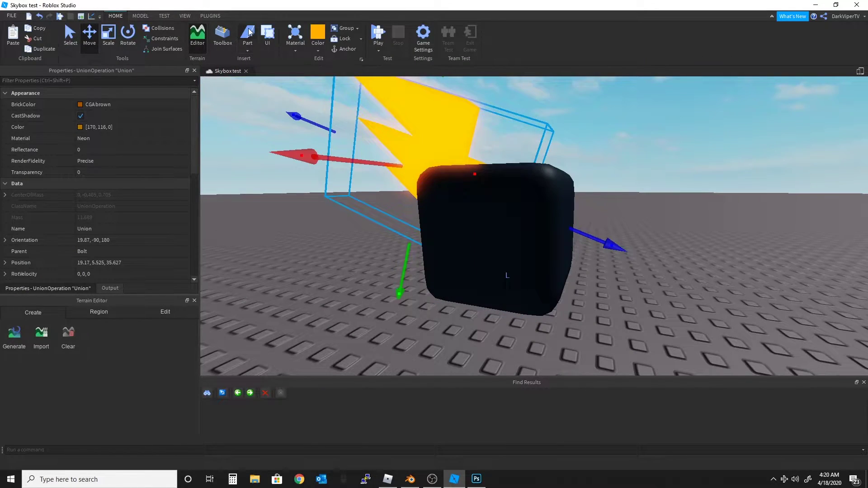
left_click(250, 33)
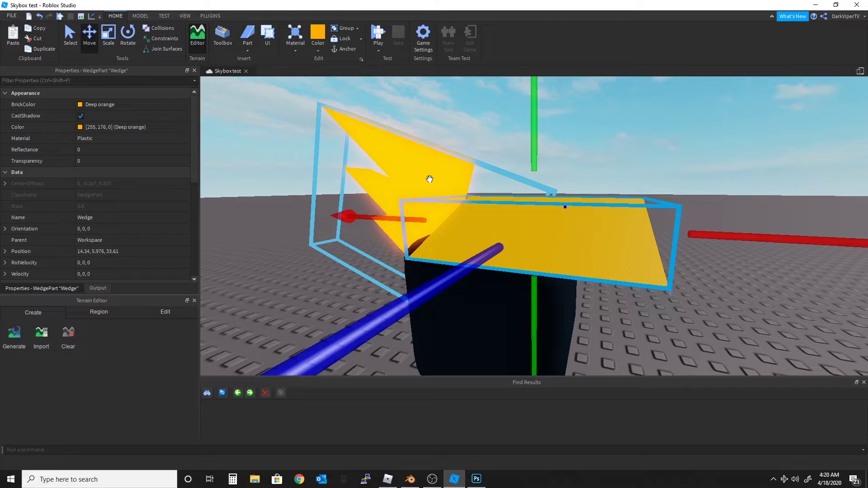
right_click_drag(430, 180, 431, 182)
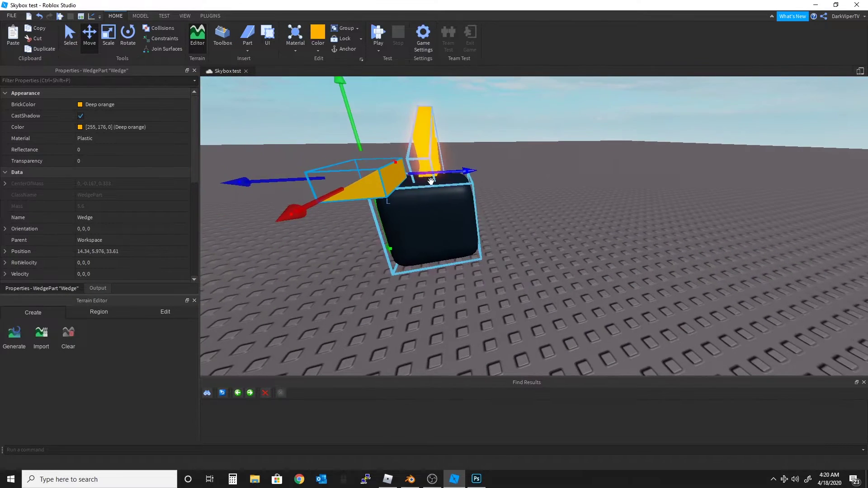
Shorten the new wedge along its X axis and rotate it to an orientation of about 12.38, 180, 180.
left_click(109, 35)
left_click_drag(318, 200, 340, 189)
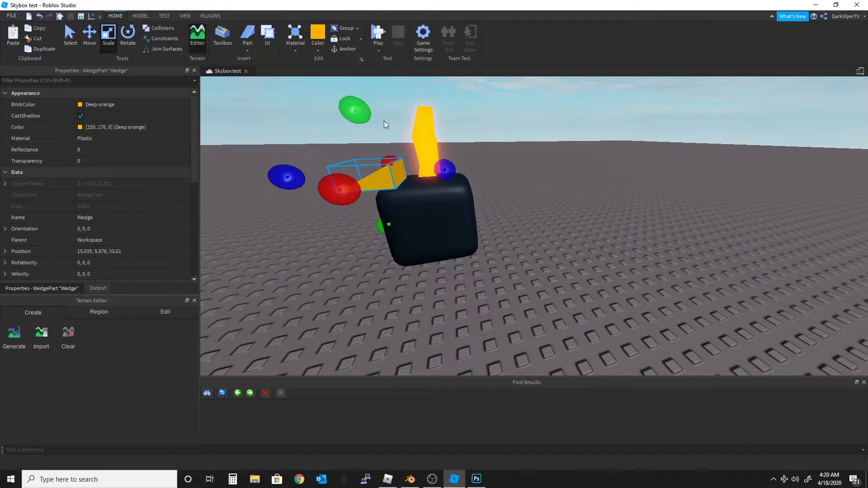
left_click(128, 38)
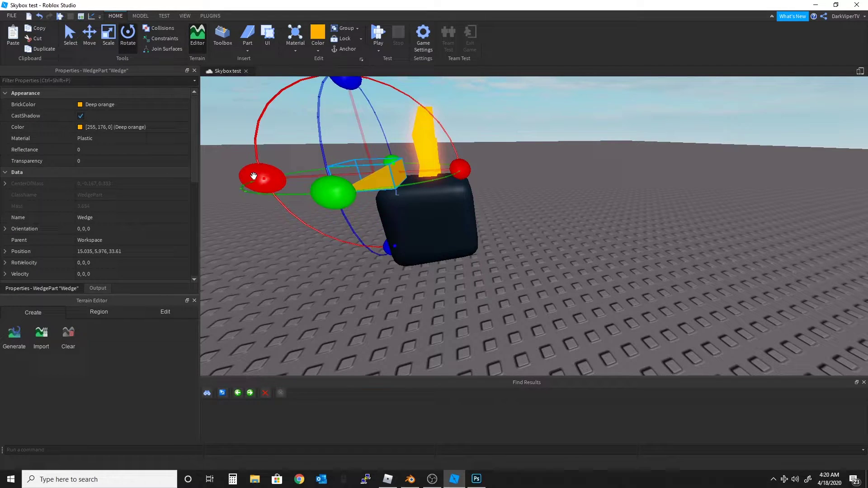
left_click_drag(254, 176, 480, 145)
Move the wedge to the cube's side at about 16.174, 3.924, 38.217 and stretch it outward along its Z axis.
left_click(91, 34)
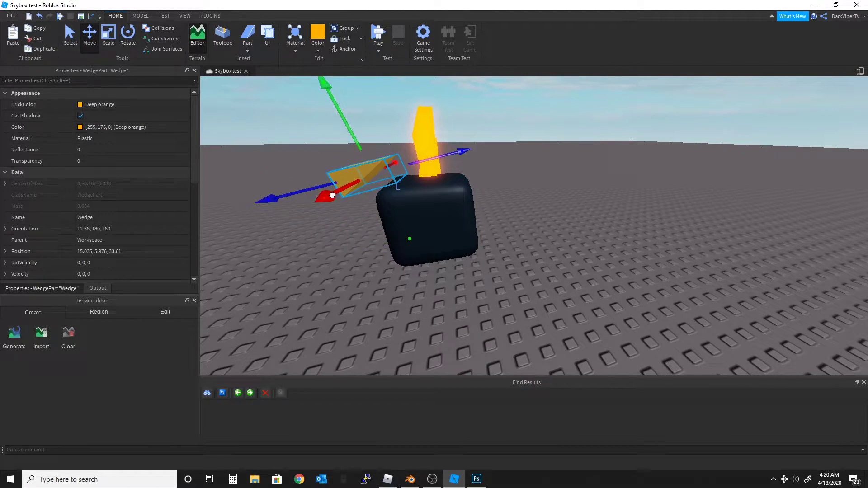
left_click_drag(332, 195, 531, 187)
right_click_drag(536, 178, 503, 185)
key("w")
left_click(112, 45)
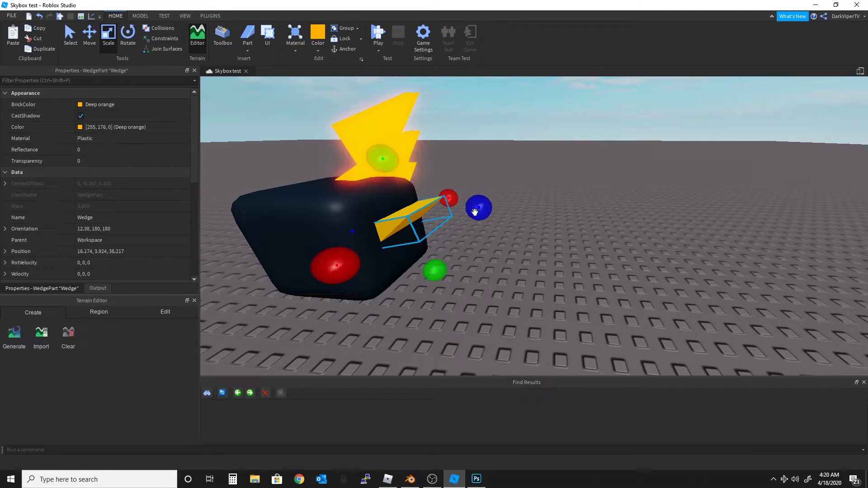
left_click_drag(475, 212, 630, 205)
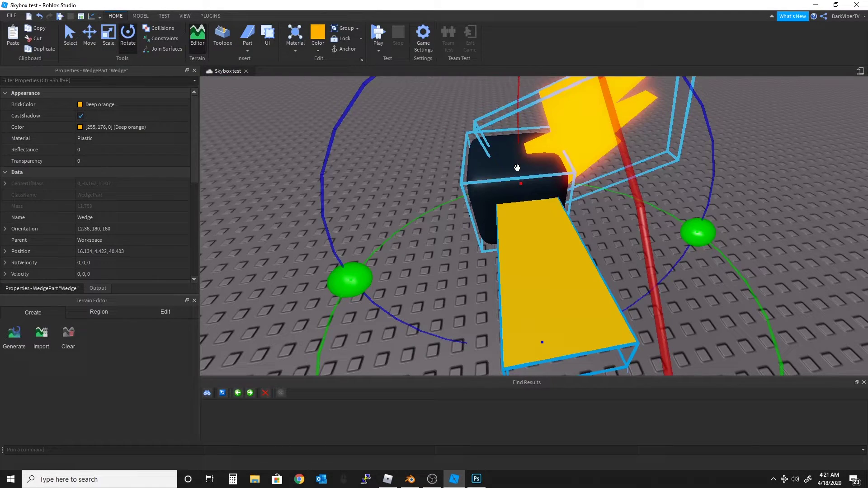
Insert a block part and lower it beneath the long wedge, to about 16.1, 3.658, 39.54.
left_click(247, 50)
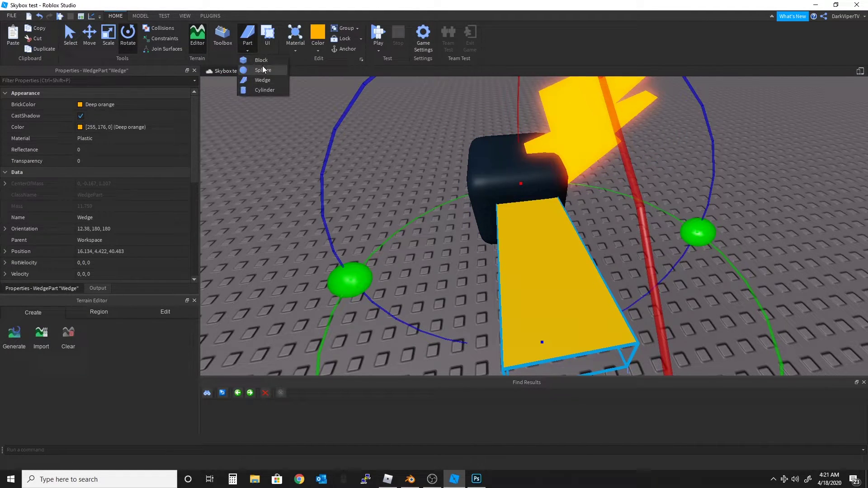
left_click(261, 61)
left_click(86, 34)
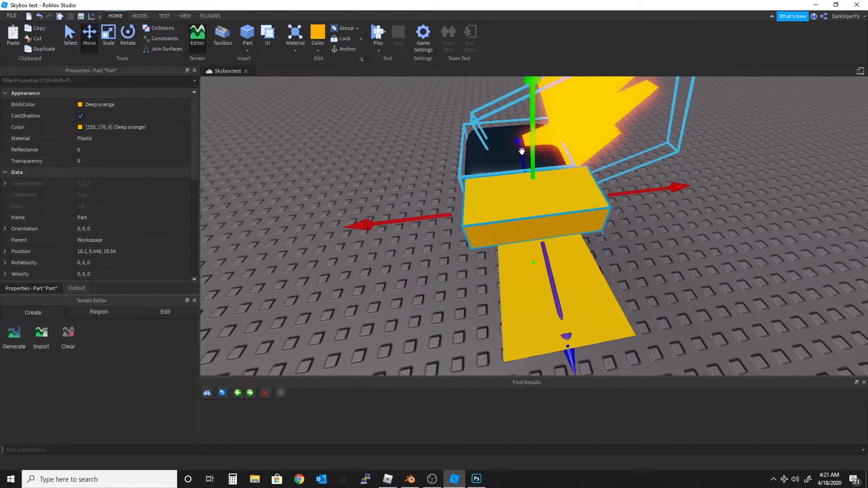
left_click_drag(534, 131, 553, 195)
right_click_drag(560, 202, 559, 203)
key("f")
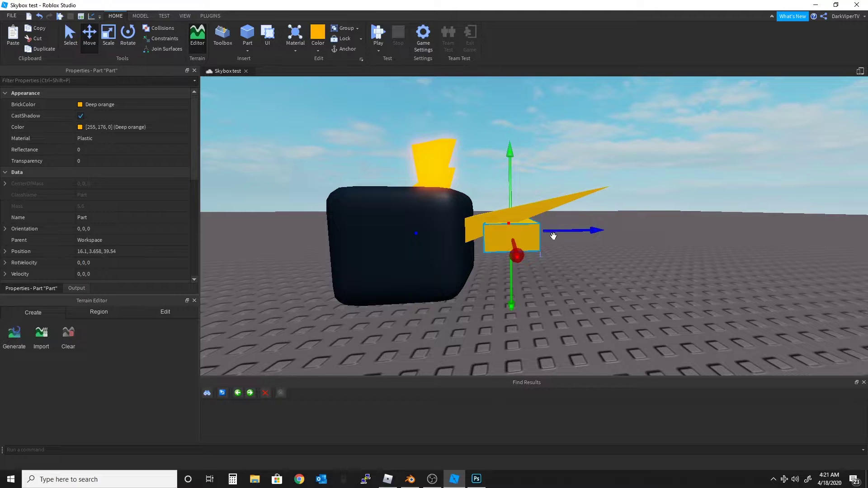
Shift the block to about 16.1, 3.812, 39.709, negate it and union it with the long wedge to cut its underside.
left_click_drag(567, 231, 571, 231)
left_click_drag(514, 194, 514, 190)
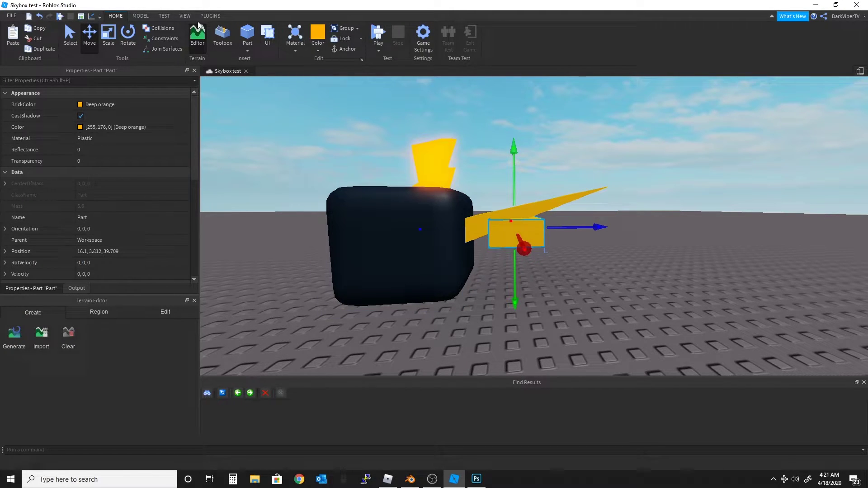
left_click(130, 14)
left_click(392, 38)
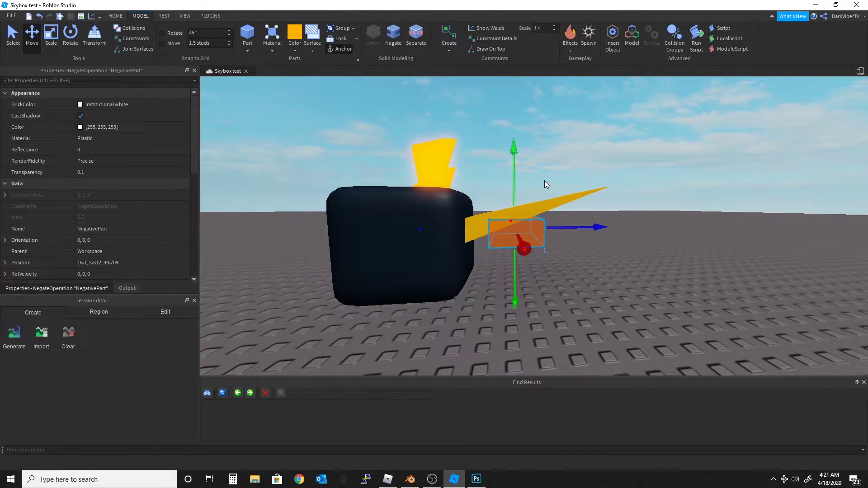
left_click(554, 199, "ctrl")
left_click(374, 39)
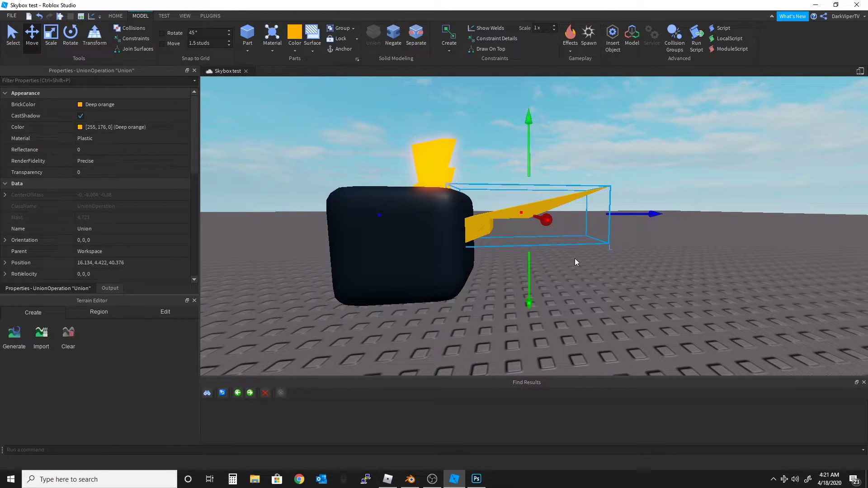
Move the cut wing inward and down against the cube's side, to about 16.134, 3.783, 39.57.
left_click(589, 261)
key("d")
right_click_drag(590, 261, 589, 261)
key("a")
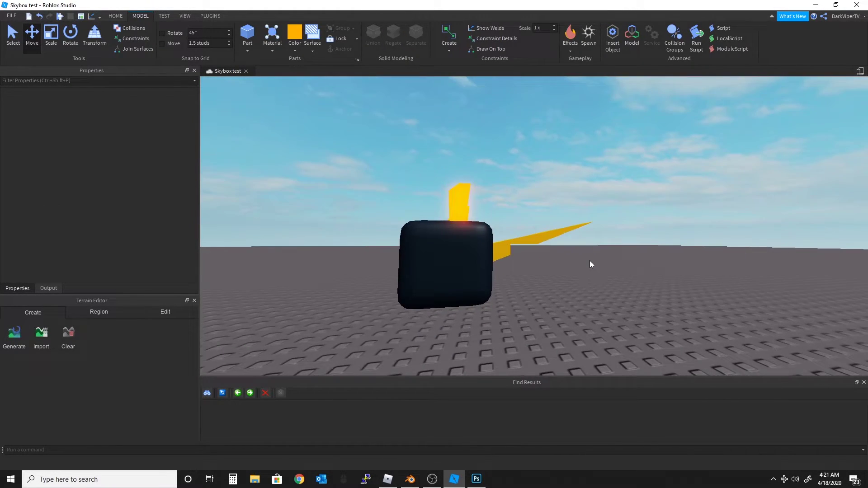
key("w")
left_click(568, 246)
left_click_drag(684, 254, 666, 258)
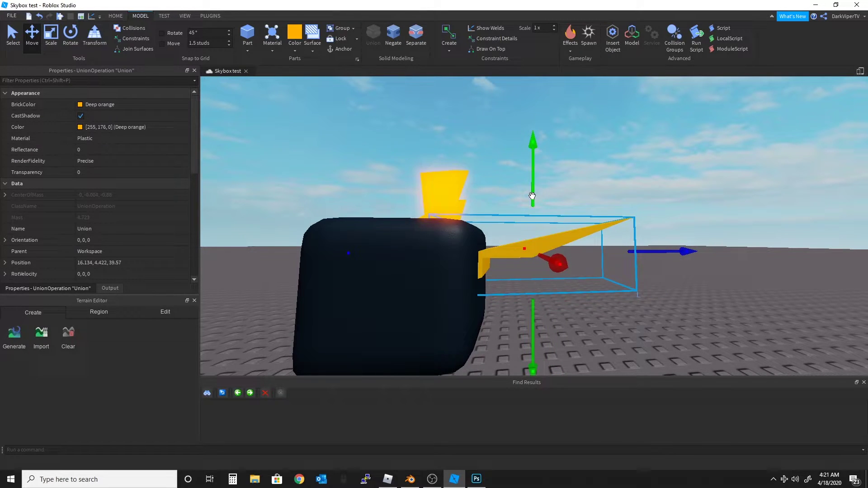
left_click_drag(533, 195, 536, 215)
Duplicate the wing and rotate the copy 180° about the Y axis.
key("d")
right_click_drag(540, 228, 541, 228)
key("w")
key("a")
key("d")
key("w")
key("s")
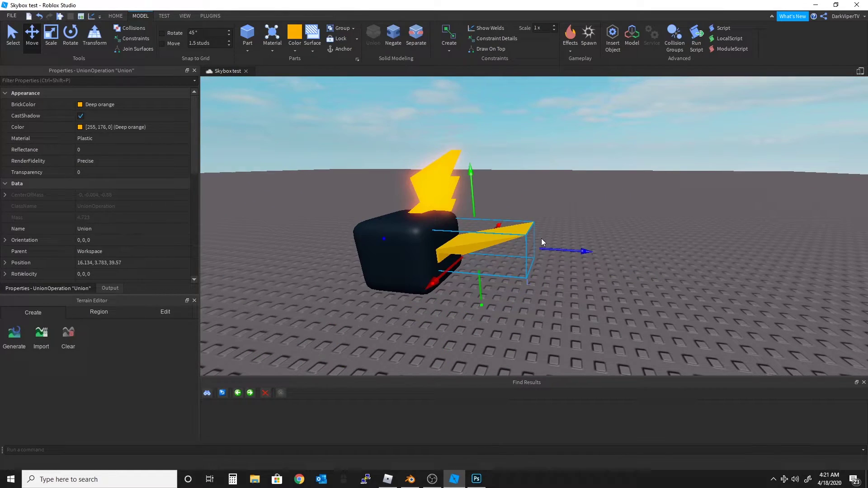
left_click(73, 37)
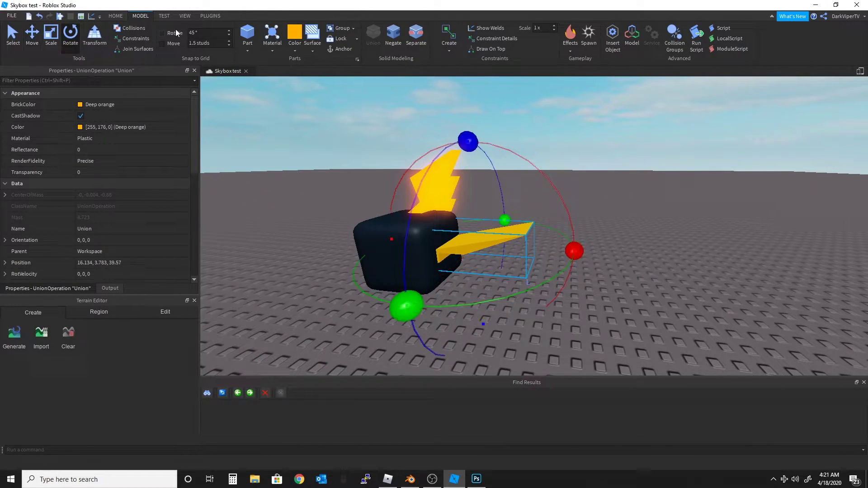
left_click_drag(412, 302, 443, 158)
Move the rotated wing copy to the cube's opposite side, at about 16.134, 3.783, 31.784.
left_click(39, 34)
left_click_drag(560, 249, 455, 252)
right_click_drag(455, 251, 453, 256)
left_click_drag(321, 242, 301, 248)
right_click_drag(543, 262, 543, 261)
Switch to Photoshop and create a new 256 x 256 pixel document with a white background.
key("alt+Tab")
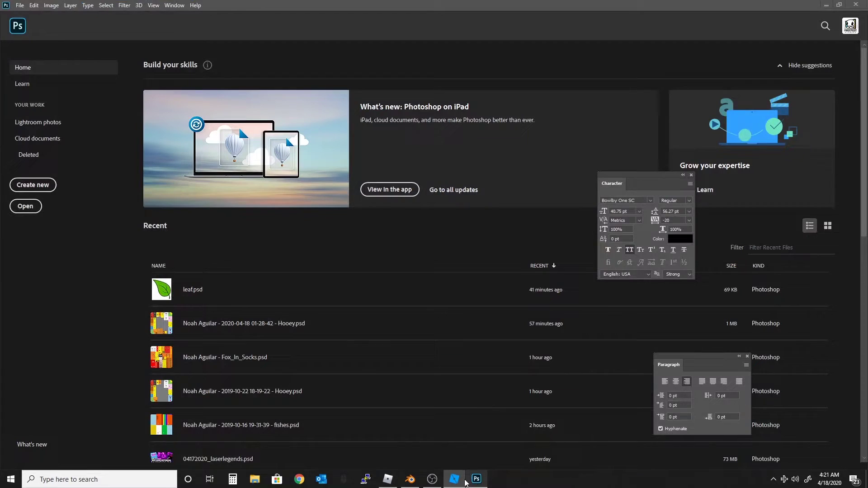
left_click(27, 185)
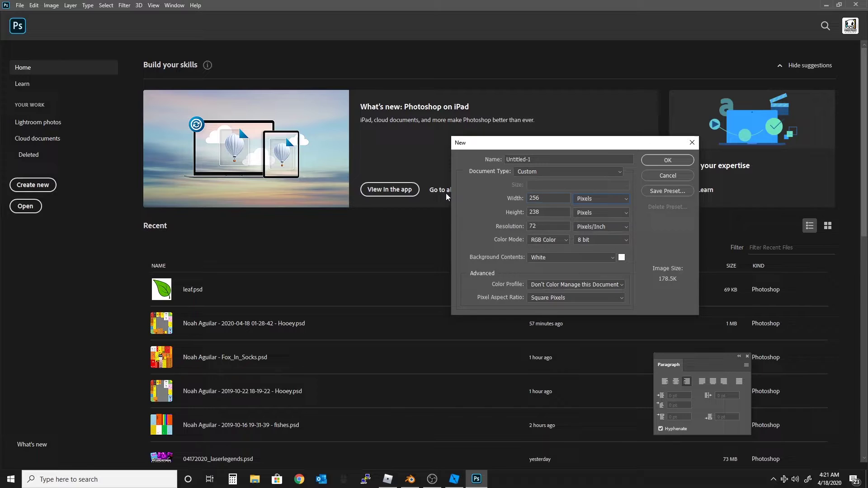
type("256")
key("Return")
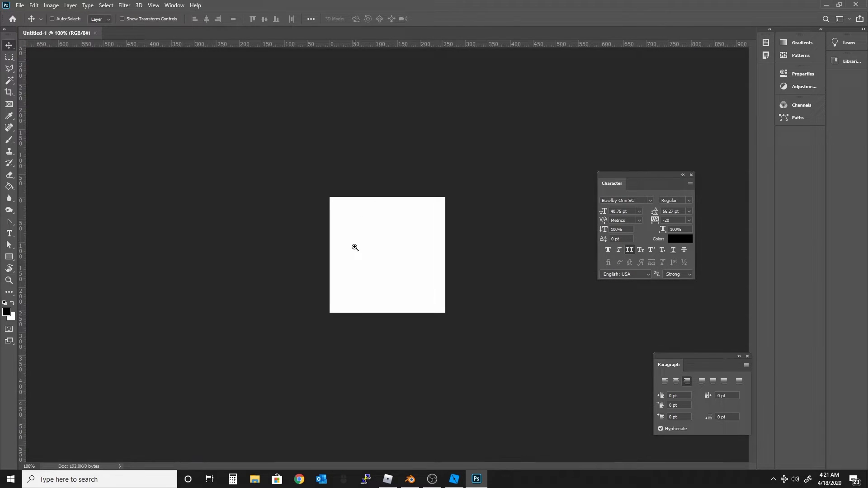
left_click(372, 259)
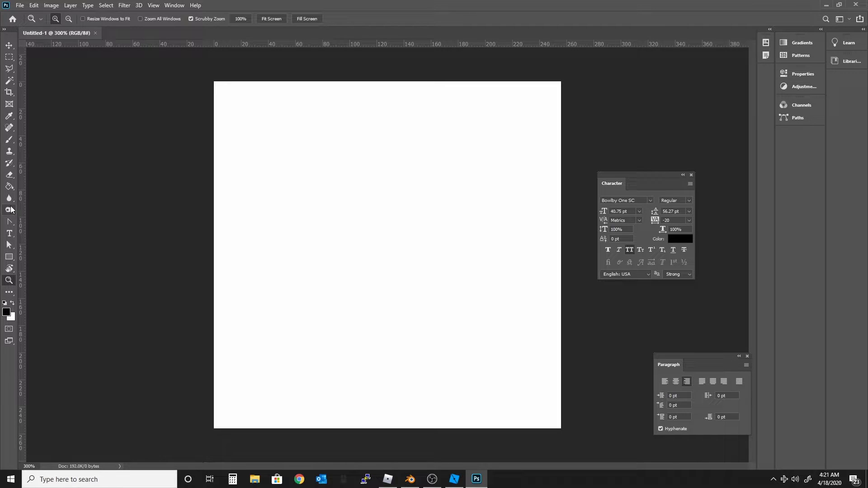
Draw a black jagged eye shape about 118 px wide and 79 px high with the Pen tool on the canvas.
left_click(8, 224)
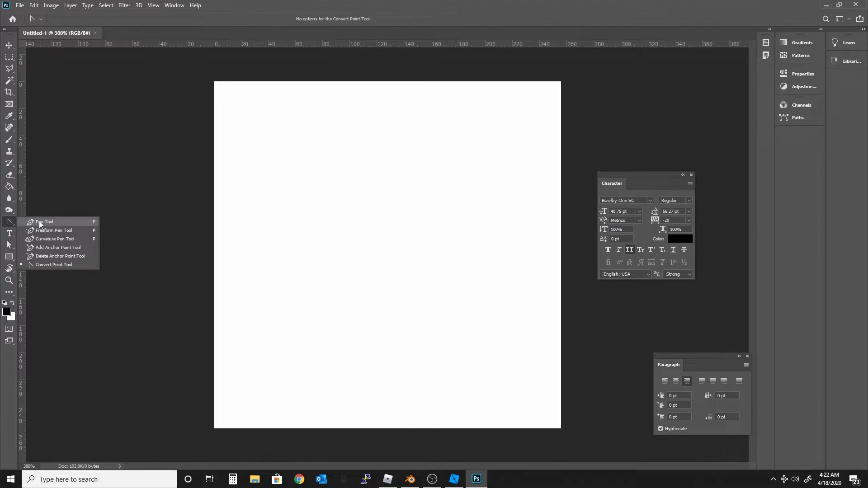
left_click(38, 222)
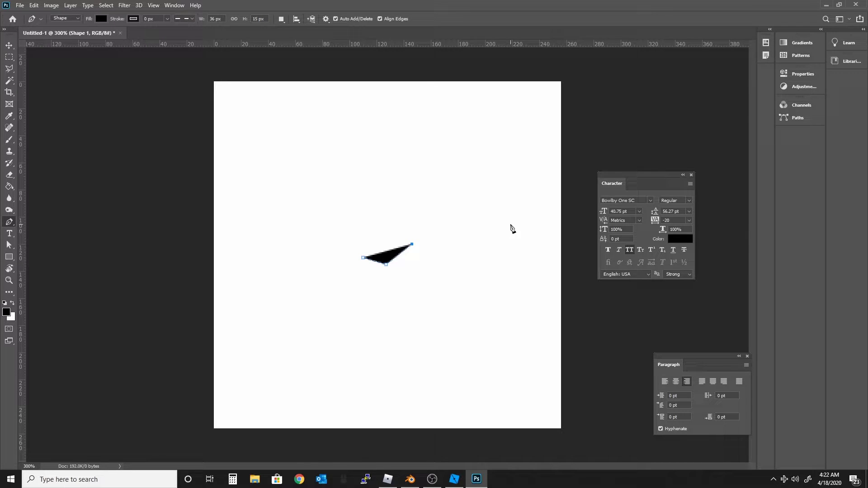
left_click(522, 204)
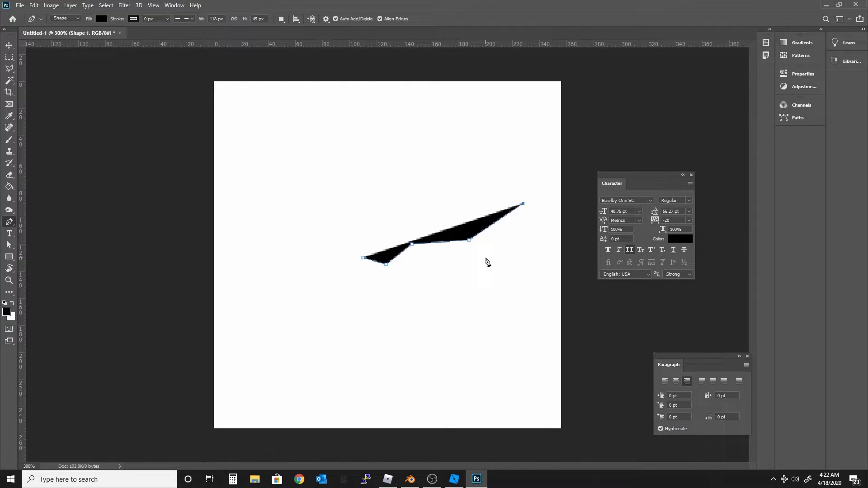
left_click(485, 262)
left_click(392, 310)
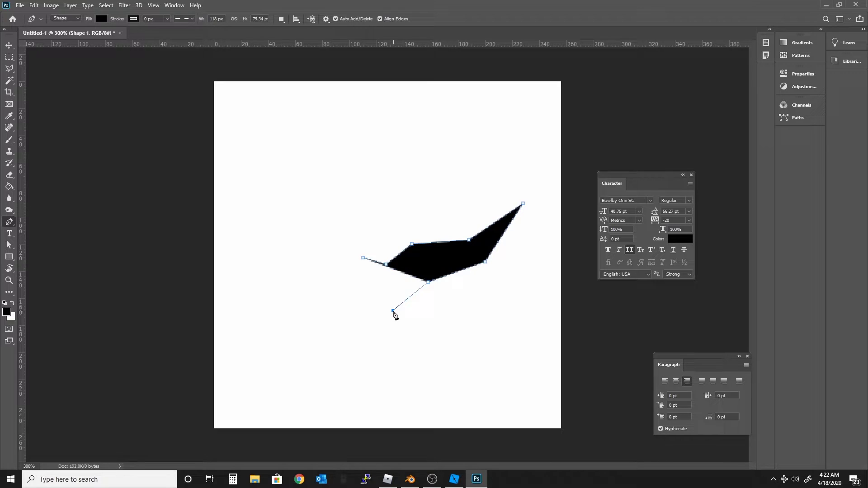
Move the eye shape to one side with a duplicate beside it, and flip one copy horizontally.
left_click(9, 45)
left_click_drag(466, 234, 355, 234)
left_click(32, 5)
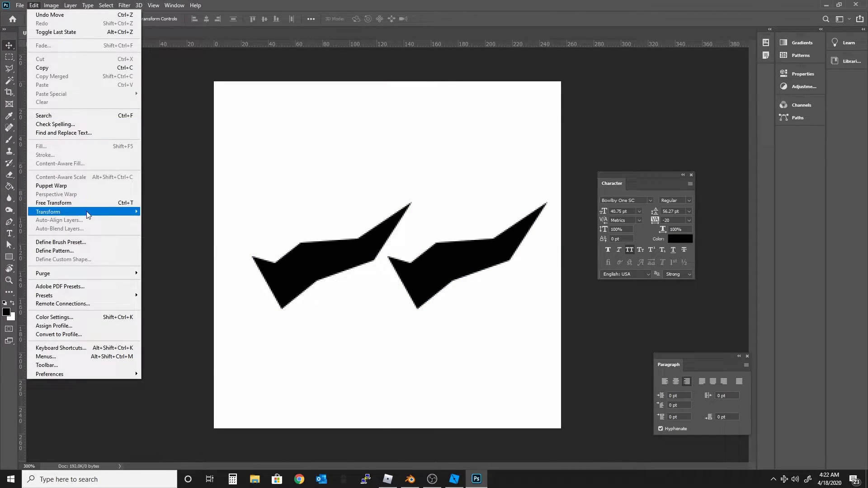
mouse_move(88, 214)
left_click(188, 361)
Scale both eye shapes down to about 75 px wide and arrange them as a mirrored pair centred across the canvas.
left_click_drag(457, 231, 429, 247)
left_click_drag(467, 264, 473, 259)
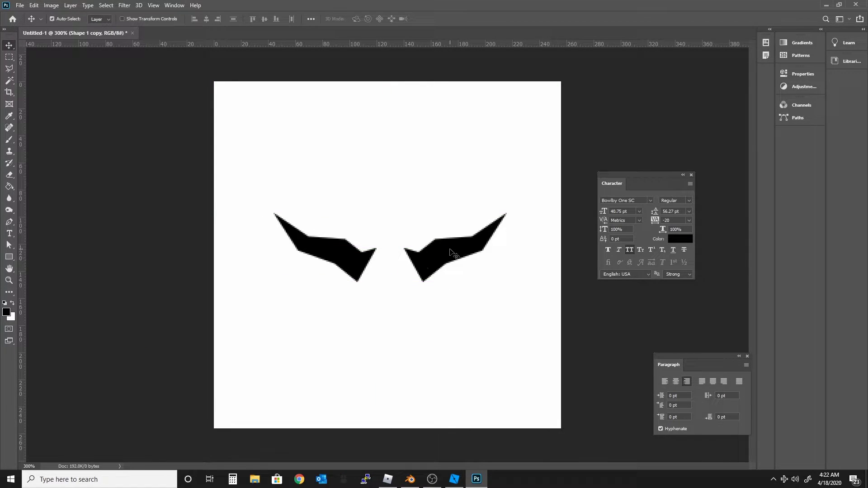
left_click(452, 253, "ctrl+shift")
left_click_drag(453, 258, 434, 256)
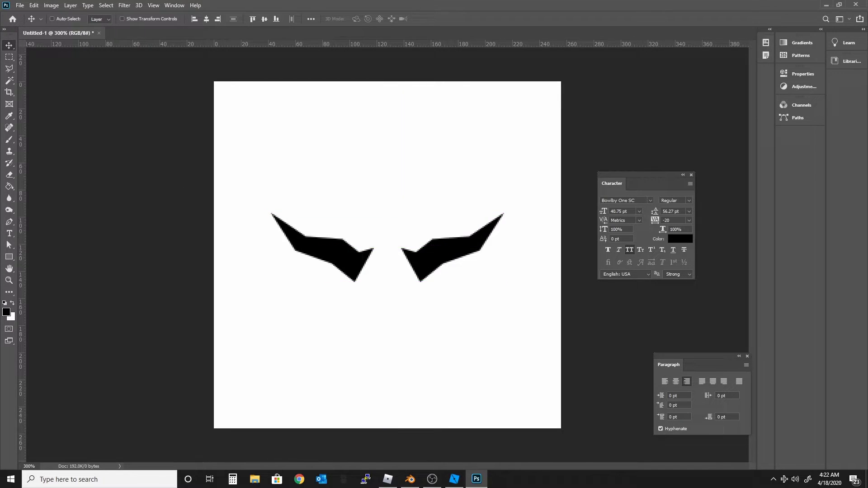
Recolor the pair of eye shapes orange and delete the white Background layer.
key("F7")
right_click(81, 161)
left_click(141, 188)
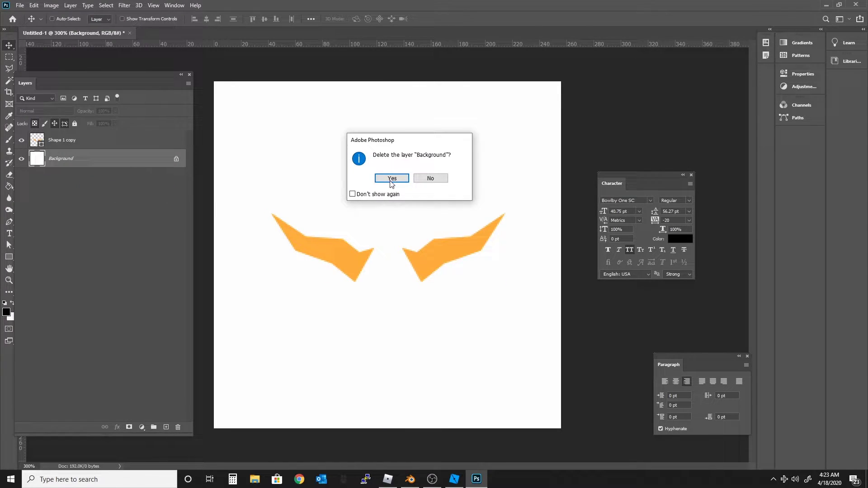
left_click(391, 178)
Crop the image to a rectangular selection of about 196 x 124 px around both eyes.
left_click(9, 58)
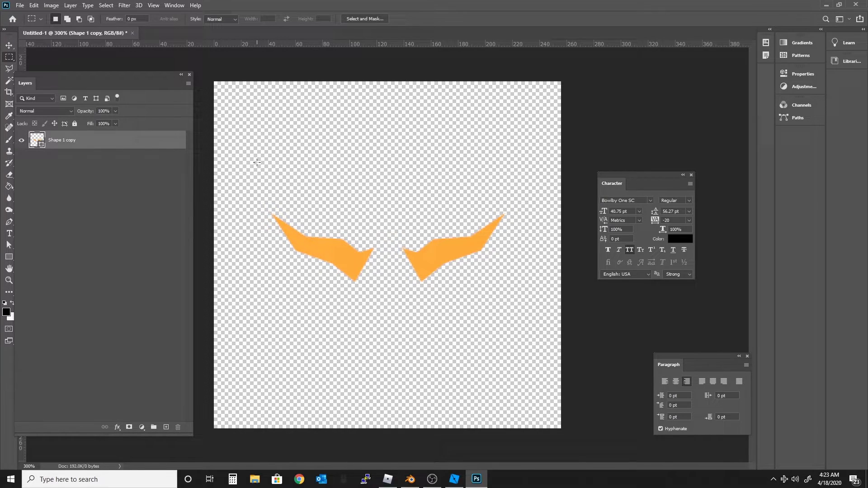
left_click_drag(257, 162, 521, 329)
left_click(51, 5)
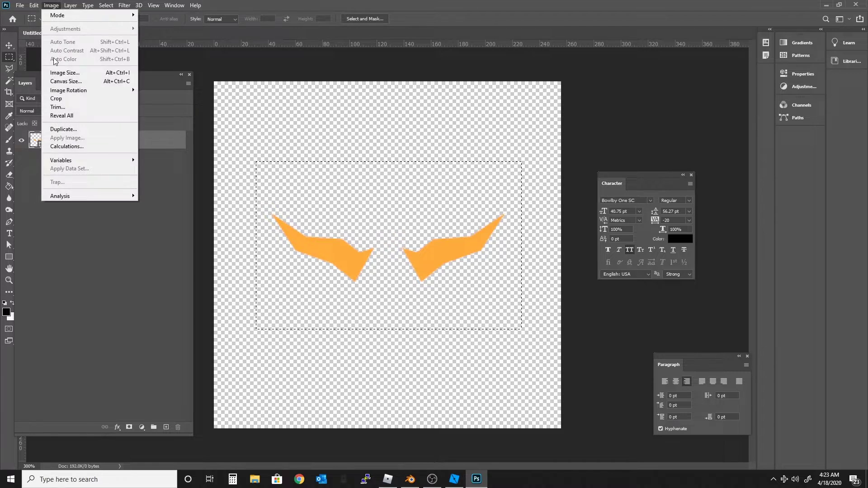
left_click(58, 99)
Check the cropped image's pixel size and save a PNG copy named bolteyes.png.
left_click(51, 5)
left_click(72, 73)
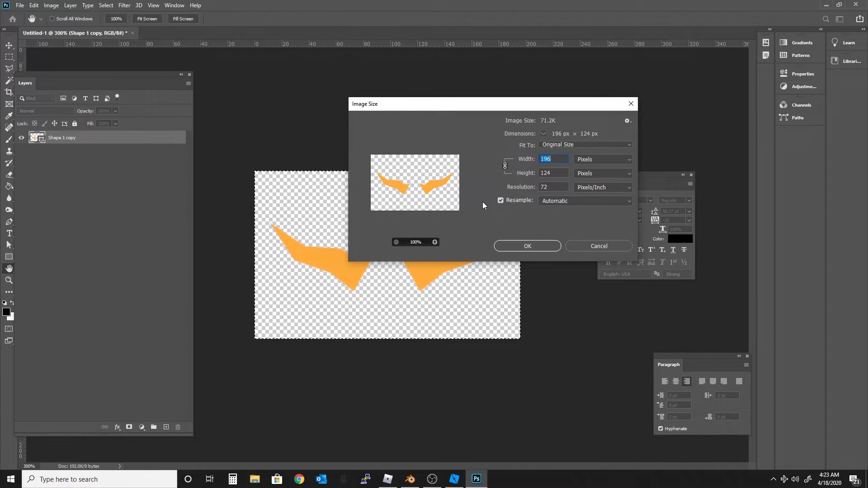
left_click(556, 173)
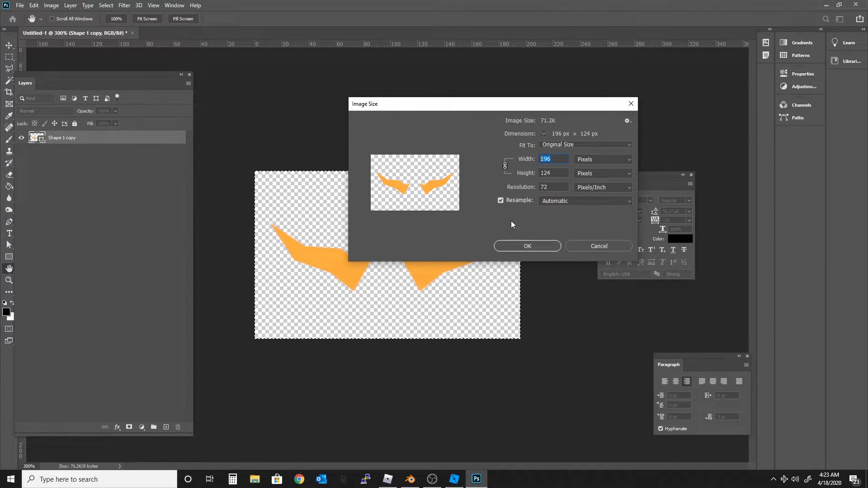
left_click(599, 246)
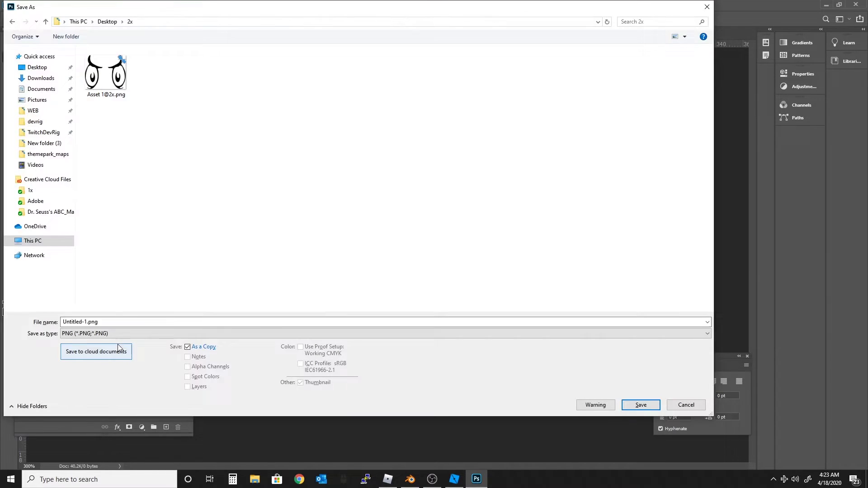
key("ctrl+shift+s")
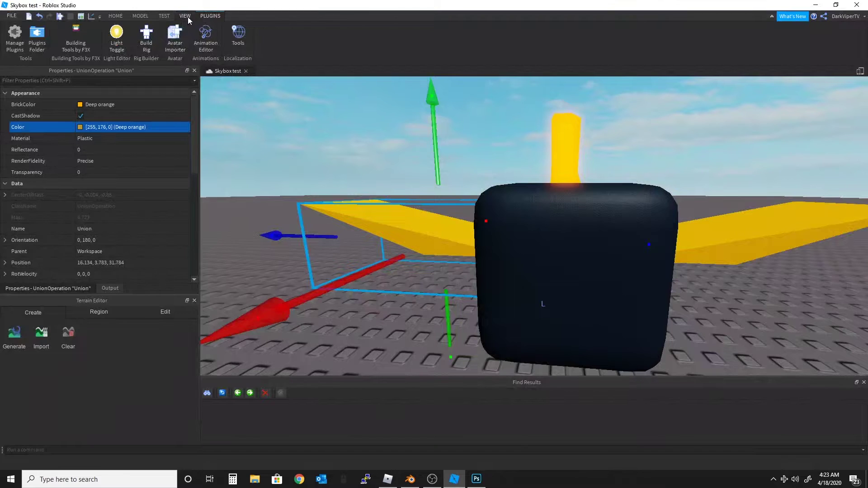
Switch to Roblox Studio and import bolteyes.png into the game's assets through Game Explorer.
left_click(185, 16)
left_click(86, 28)
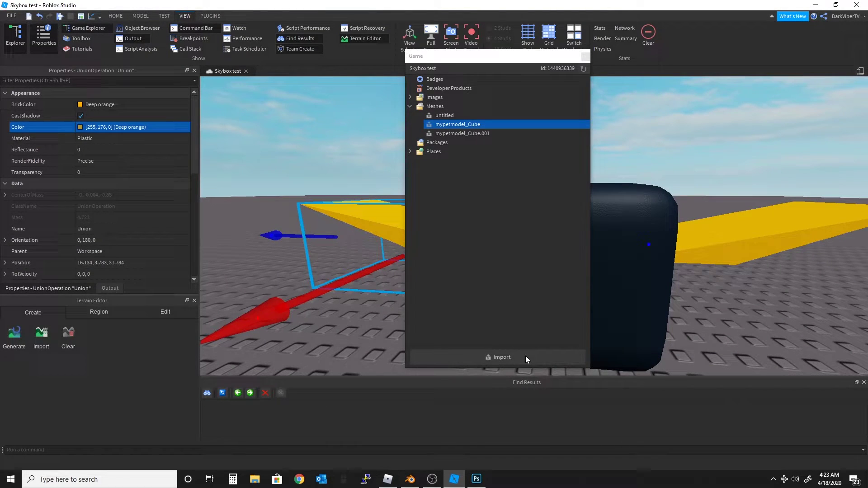
left_click(499, 356)
left_click(161, 79)
left_click(798, 454)
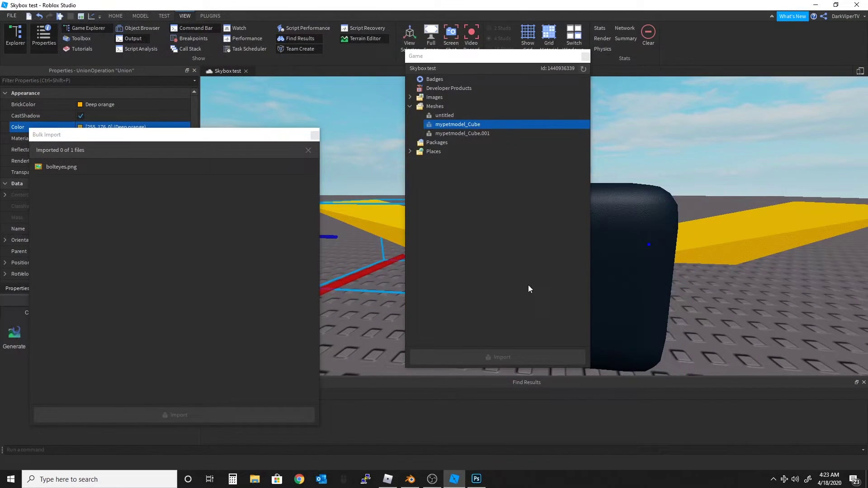
left_click(314, 136)
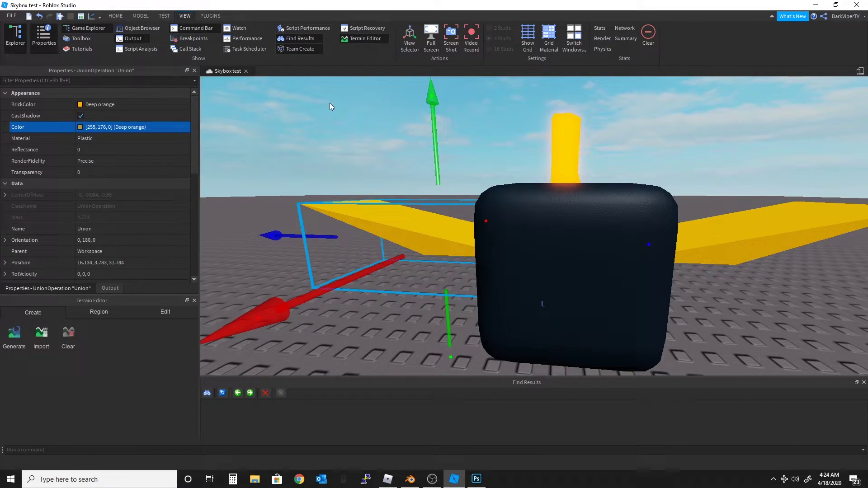
Insert a new block part in front of the black cube, at about 13.77, 5.976, 34.96.
left_click(504, 246)
left_click(116, 17)
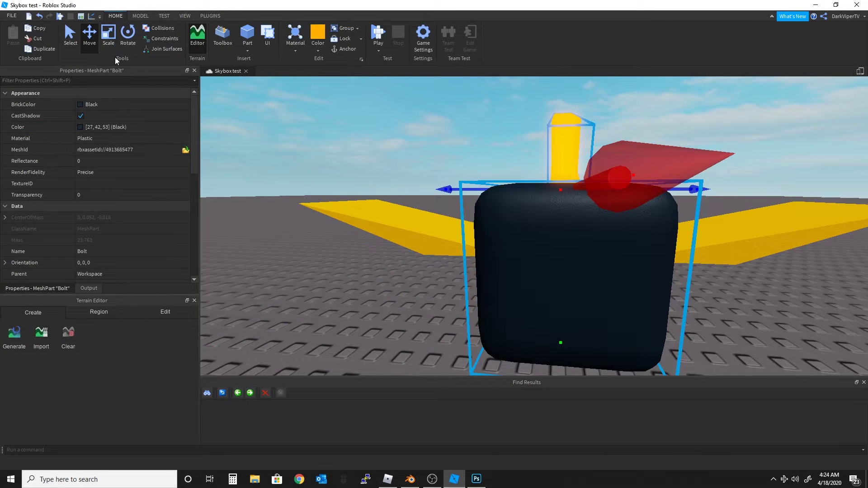
left_click(247, 34)
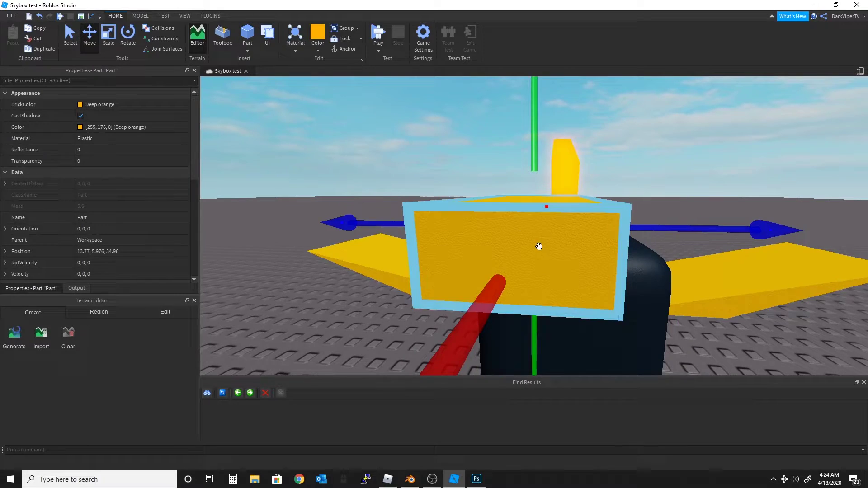
scroll(537, 235, "down", 4)
Turn the block to orientation 0, 90, 0, resize it to cover the cube's face and place it at about 14.066, 3.446, 35.665.
left_click(108, 37)
scroll(584, 194, "up", 2)
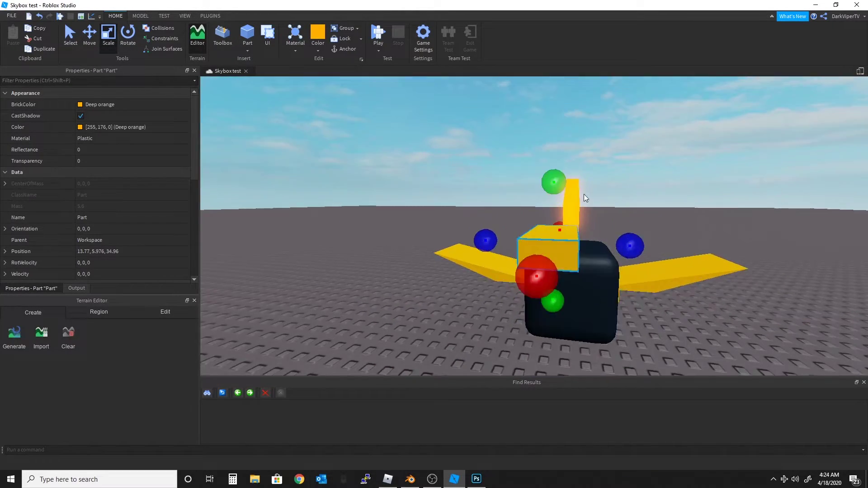
right_click_drag(584, 194, 578, 193)
left_click_drag(372, 211, 365, 211)
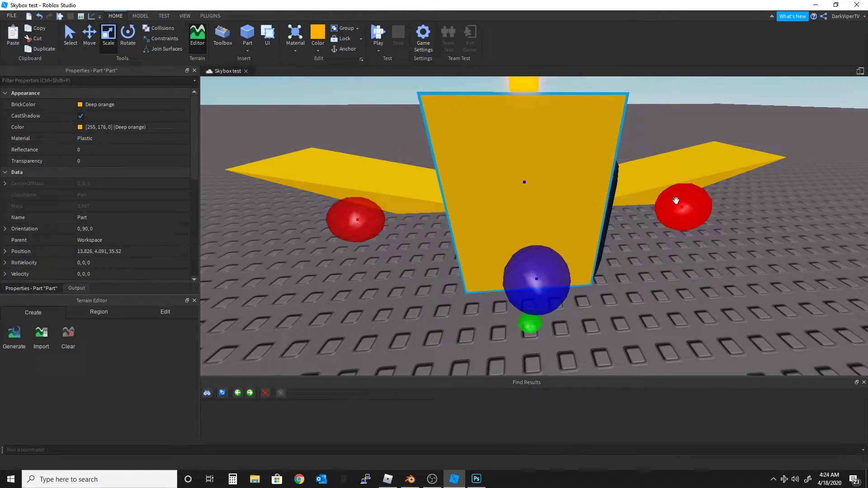
left_click_drag(673, 198, 684, 202)
right_click_drag(569, 219, 569, 213)
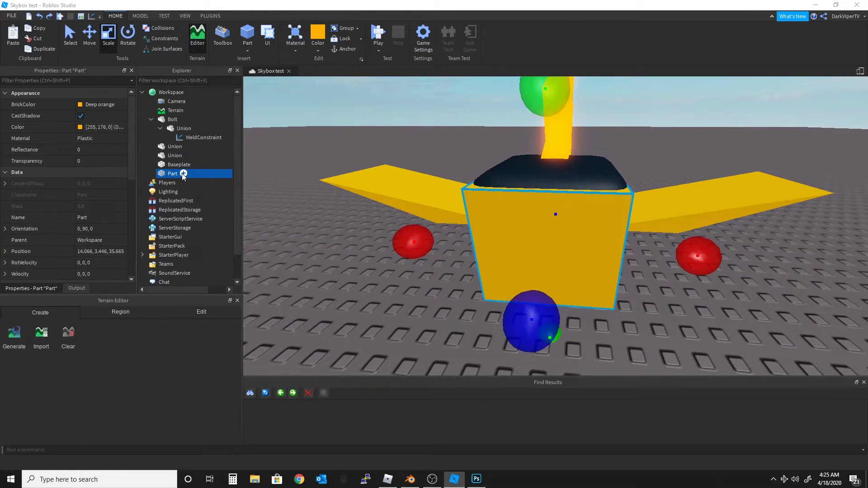
Add a Decal to the block in front of the cube, on its Front face.
left_click(183, 174)
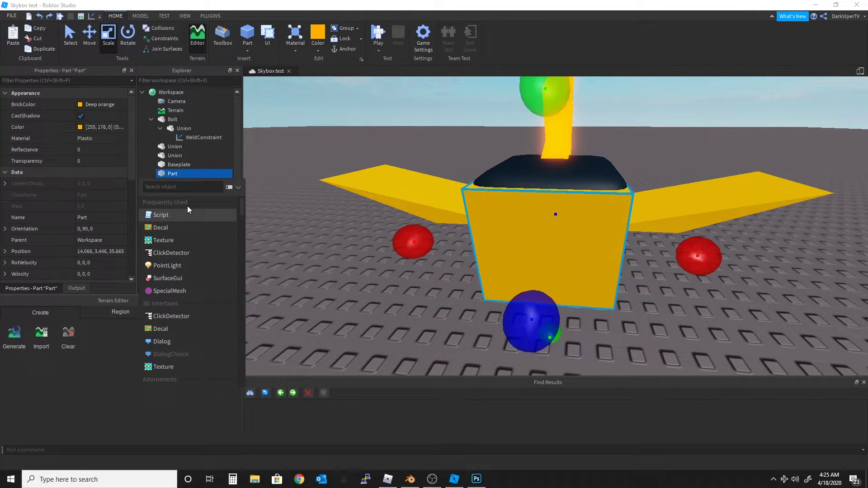
left_click(171, 228)
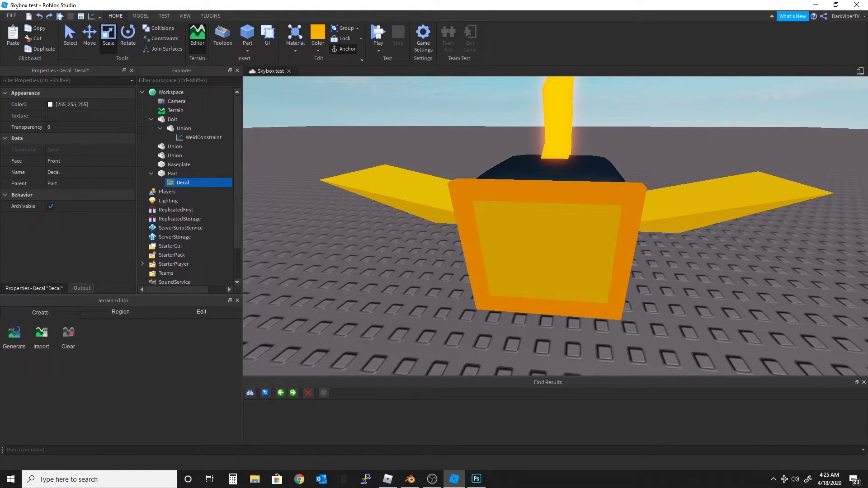
Copy the asset ID of the bolteyes image from the game's images and apply it as the decal's texture.
left_click_drag(0, 225, 345, 149)
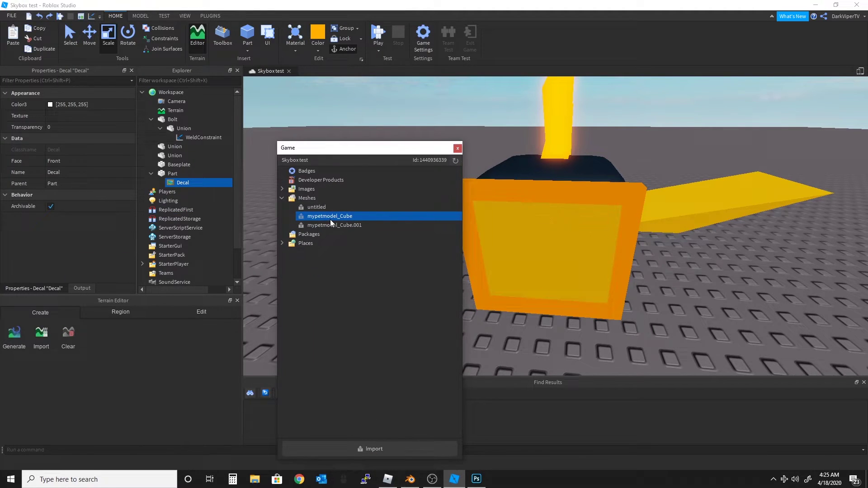
left_click(296, 189)
left_click(281, 188)
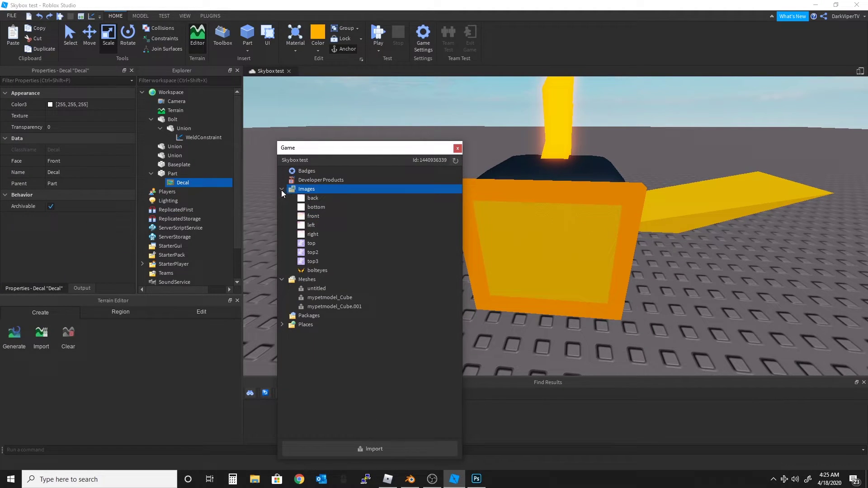
right_click(317, 271)
left_click(355, 304)
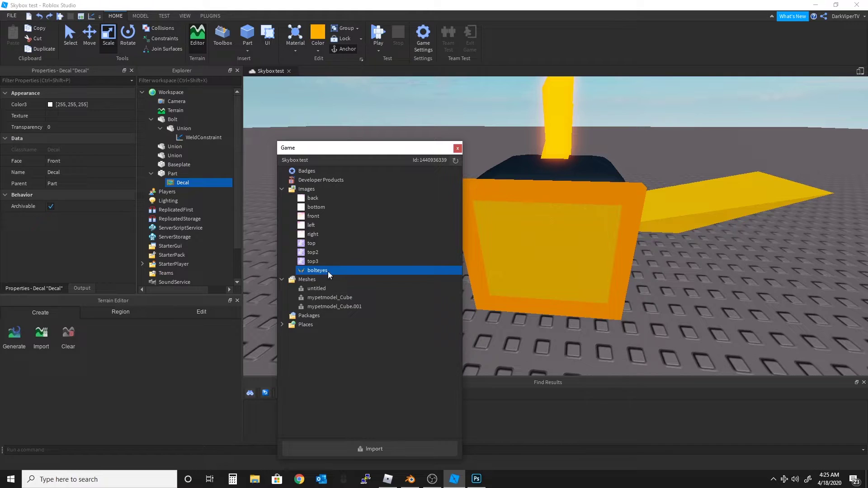
right_click(328, 270)
left_click(365, 305)
left_click(457, 149)
left_click(70, 117)
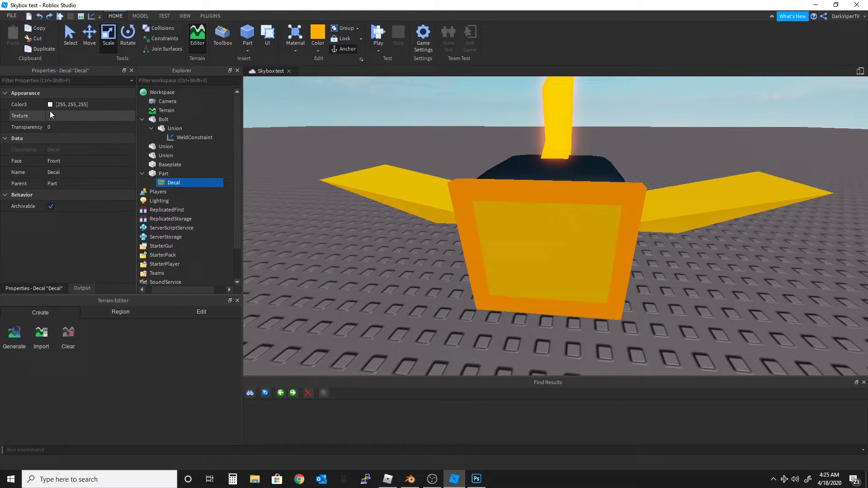
key("Return")
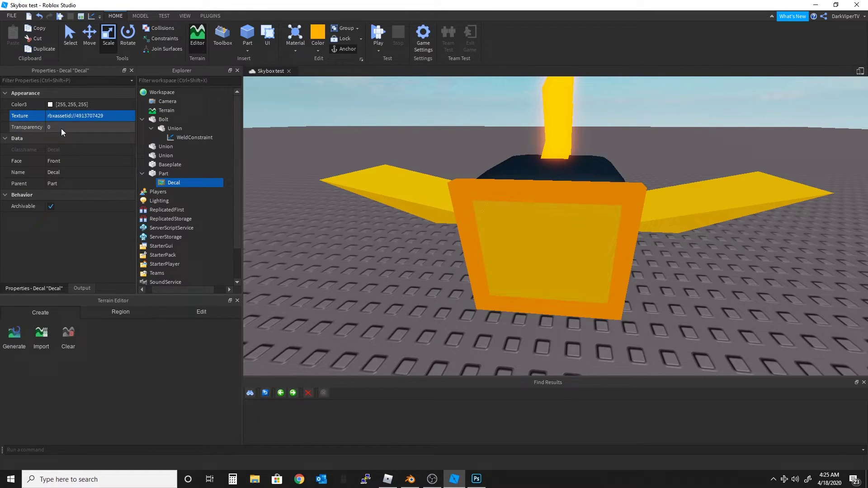
Set the transparency of the block carrying the decal to 1.
left_click(183, 176)
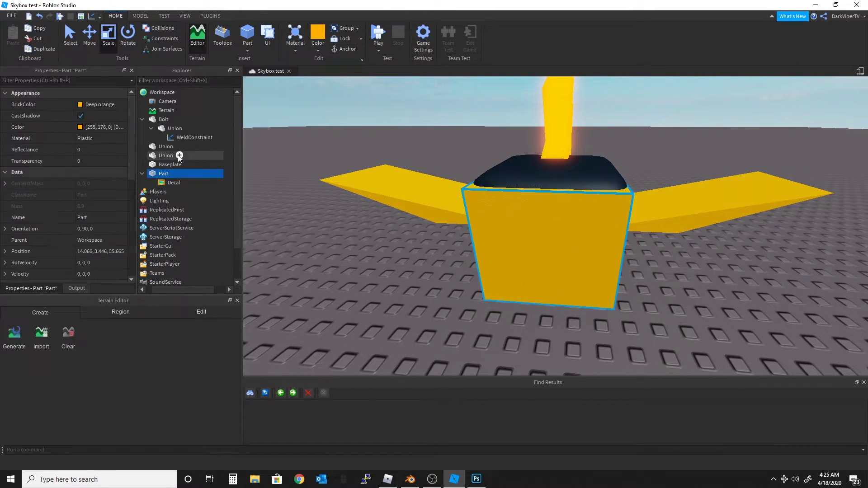
left_click(93, 161)
type("1")
key("Return")
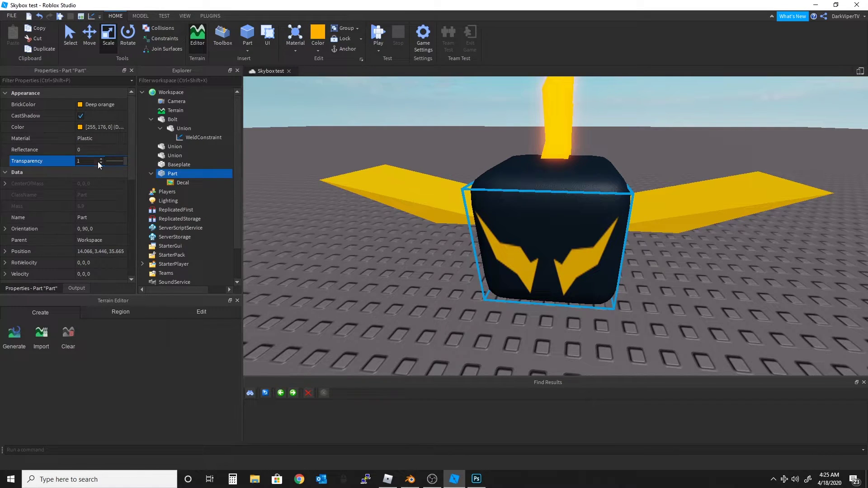
left_click(183, 182)
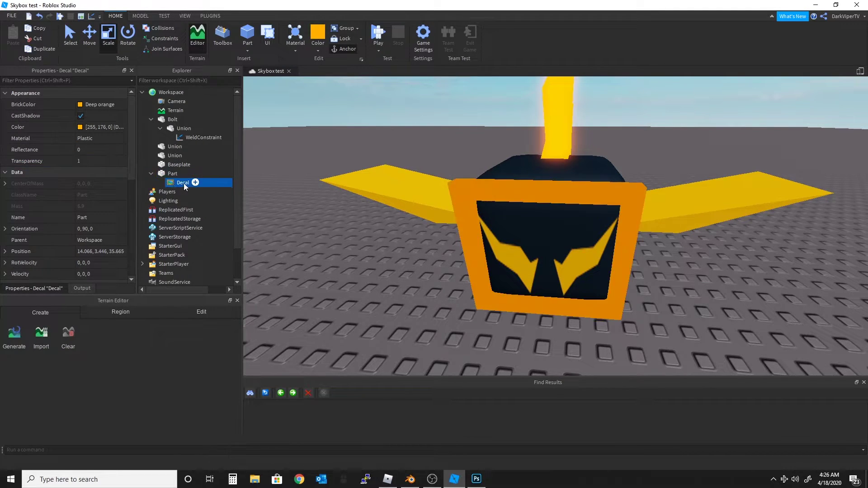
Shrink the transparent eye block in height, width and depth so the eyes sit on the upper part of the cube's face.
left_click(157, 175)
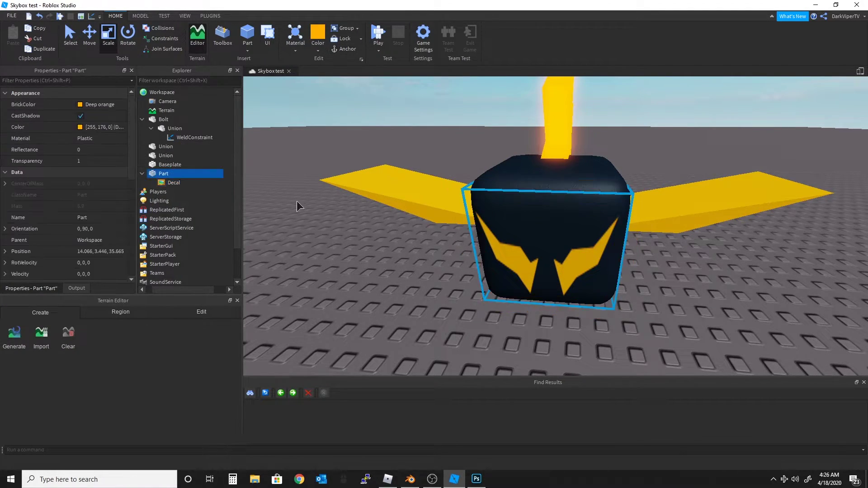
left_click(93, 36)
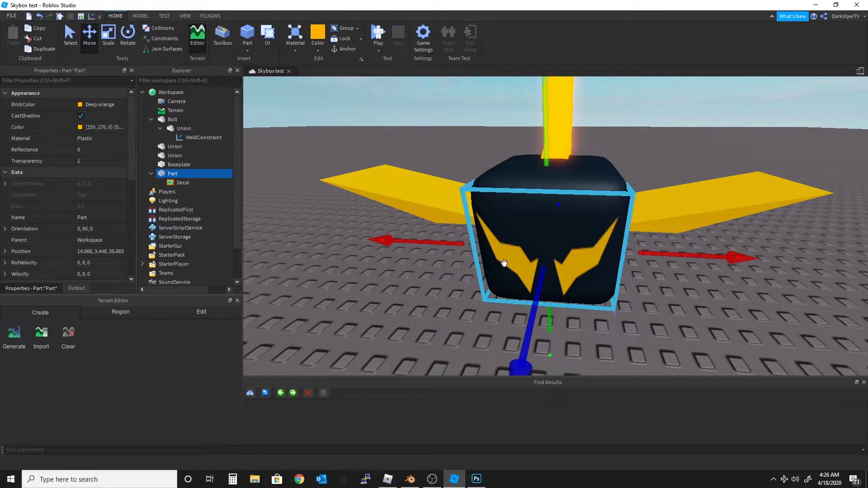
left_click(109, 36)
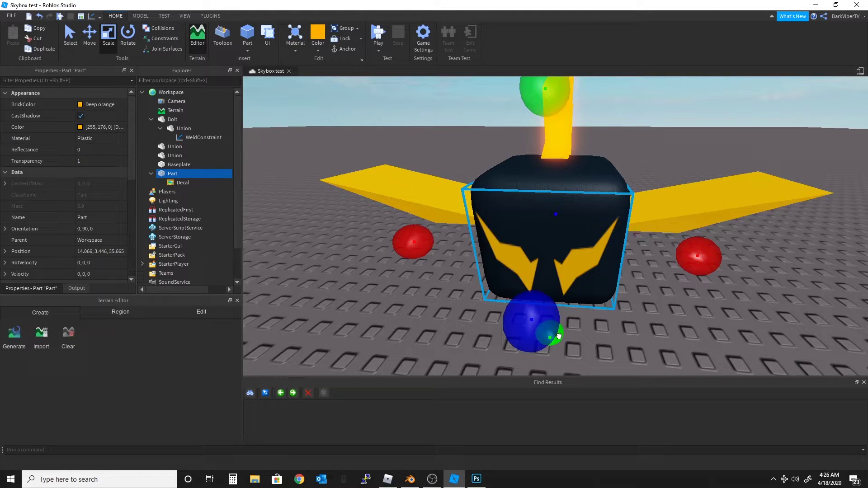
left_click_drag(559, 336, 559, 307)
left_click_drag(404, 220, 415, 221)
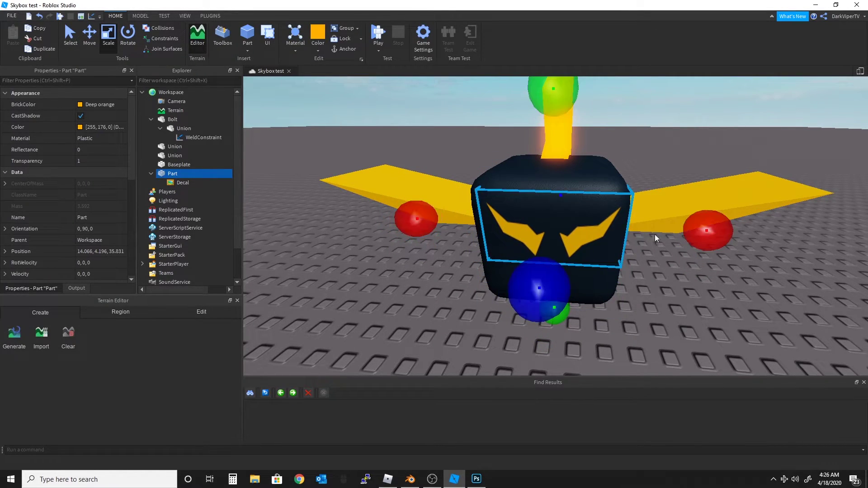
left_click_drag(697, 237, 686, 238)
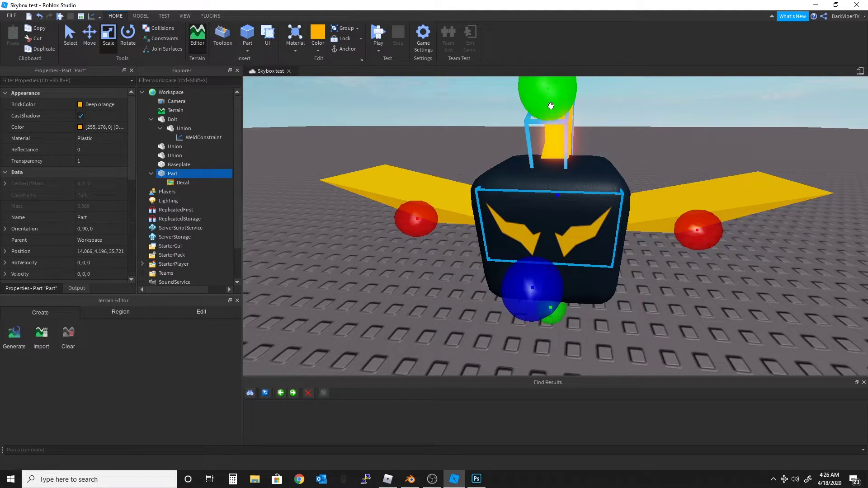
left_click_drag(553, 105, 560, 120)
left_click_drag(537, 285, 549, 274)
Adjust the eye block's width and trim its height from below, ending at about 14.086, 4.271, 35.76.
right_click_drag(712, 283, 712, 284)
key("s")
left_click_drag(558, 214, 544, 216)
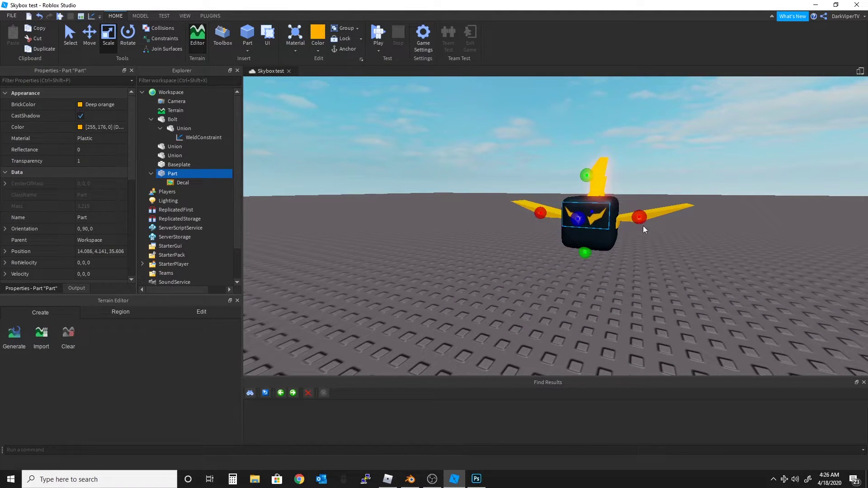
left_click_drag(645, 217, 644, 217)
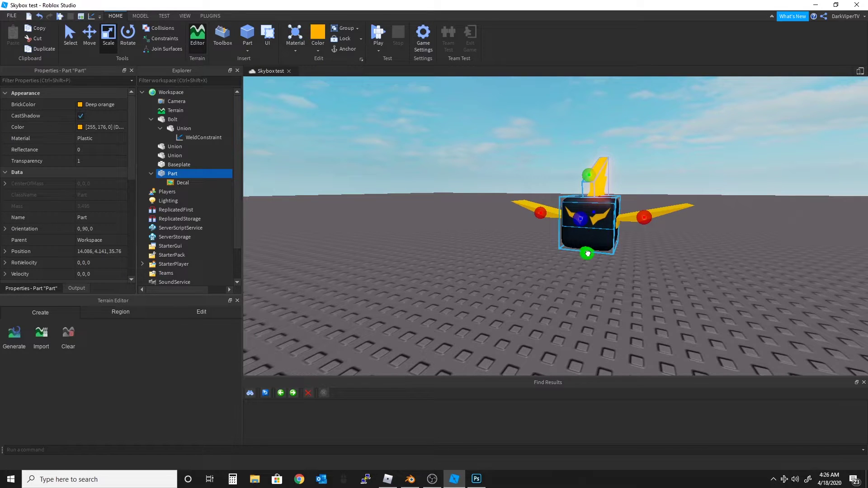
left_click_drag(587, 254, 589, 250)
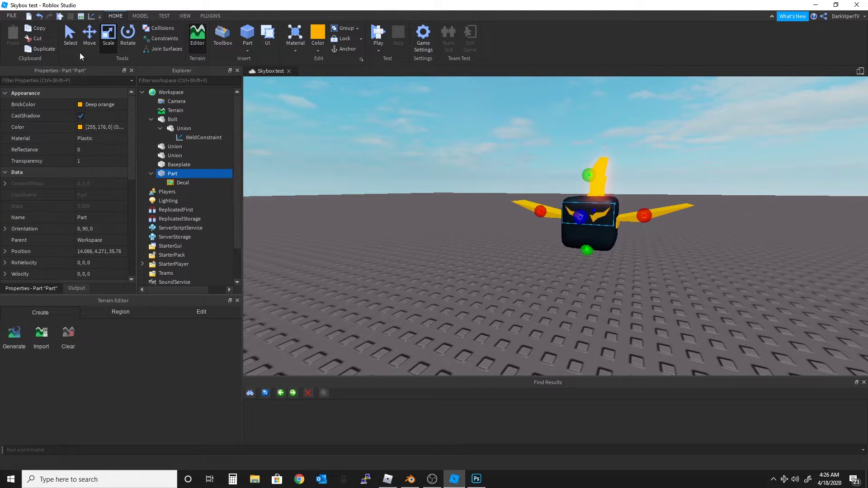
Lower the eye block on the cube's face to about 14.086, 3.707, 35.76.
key("ctrl+2")
left_click_drag(596, 169, 594, 172)
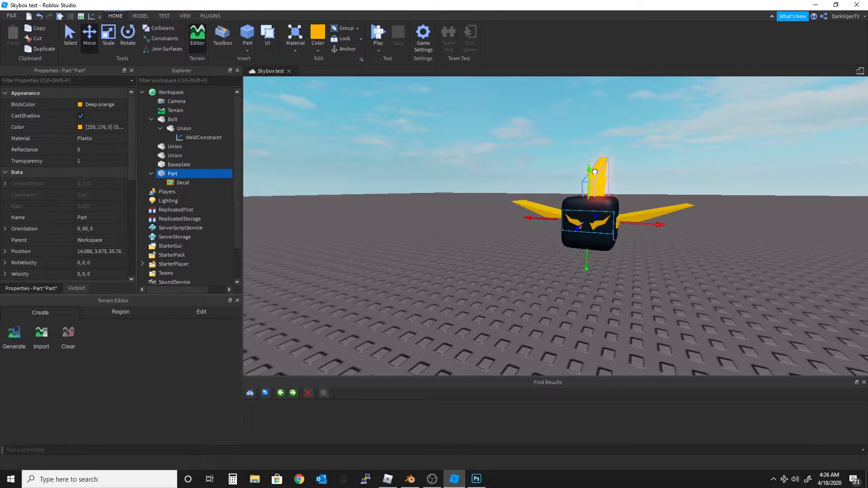
right_click_drag(608, 189, 609, 197)
key("w")
key("s")
key("w")
key("s")
key("w")
key("s")
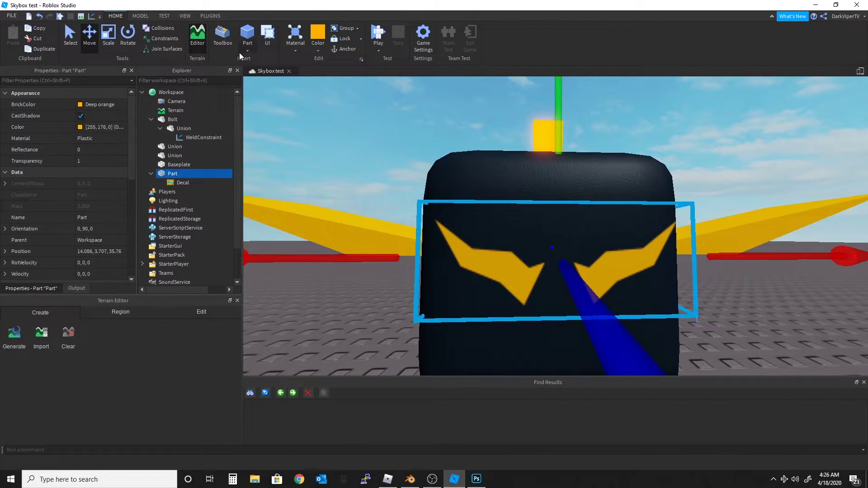
Insert a wedge part above the black cube, at about 13.74, 5.976, 35.7.
left_click(263, 80)
scroll(575, 252, "down", 3)
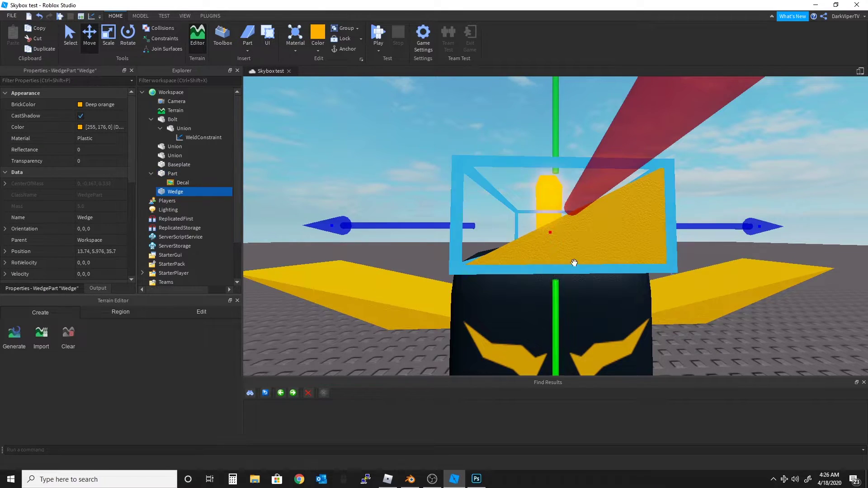
scroll(575, 252, "up", 5)
scroll(577, 257, "down", 6)
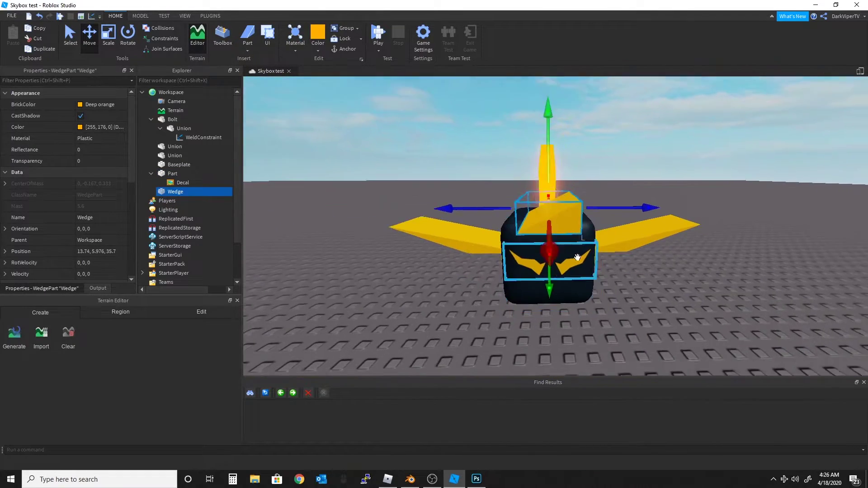
scroll(575, 253, "up", 5)
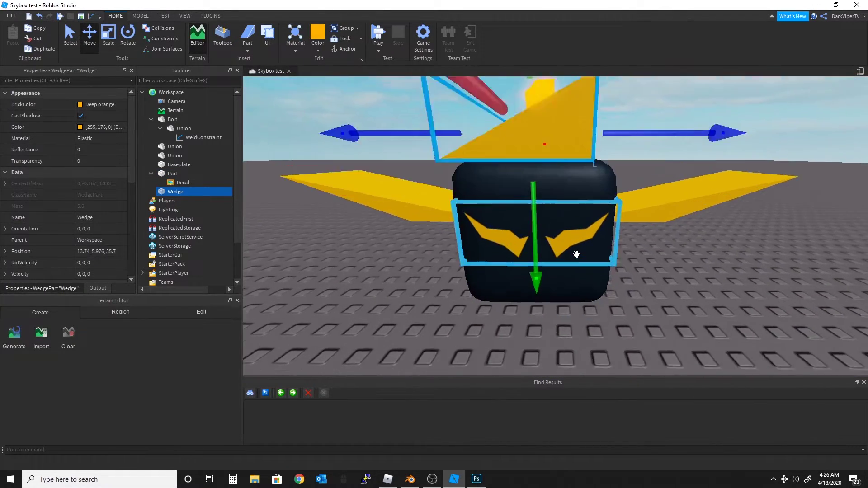
Reduce the new wedge's depth and height, ending at about 11.765, 6.231, 35.7.
key("ctrl+3")
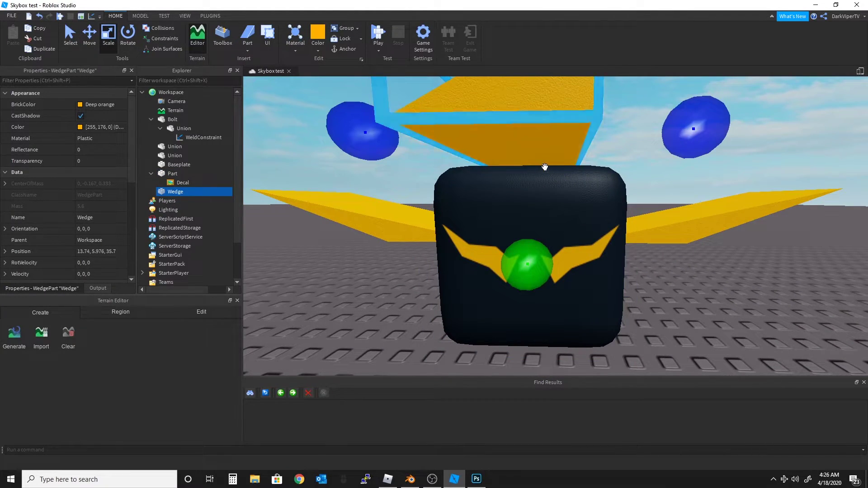
left_click_drag(544, 165, 524, 130)
scroll(528, 124, "down", 3)
scroll(528, 124, "down", 3)
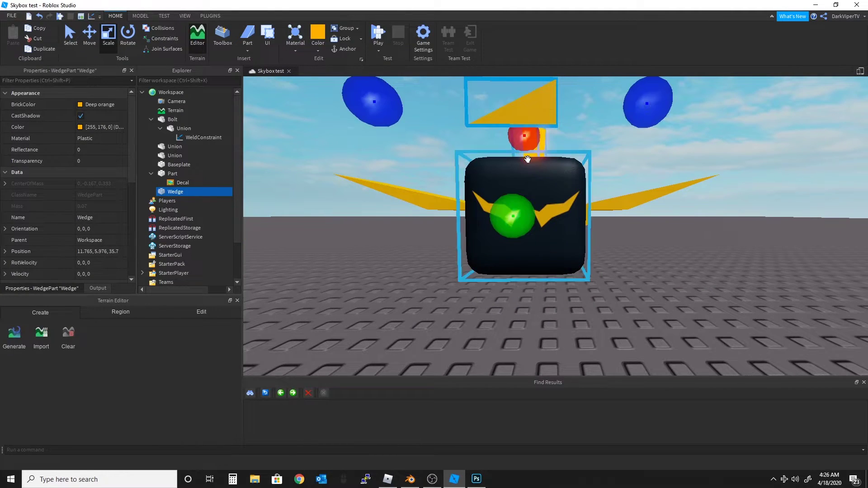
left_click_drag(517, 199, 516, 176)
Lower the wedge to eye level in front of the cube and narrow it from both sides, ending at about 11.765, 3.427, 35.29.
left_click(90, 36)
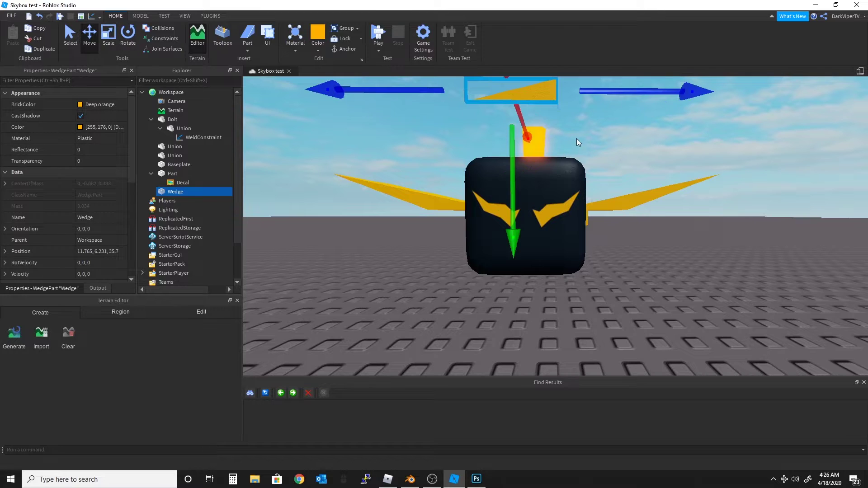
left_click_drag(511, 147, 511, 273)
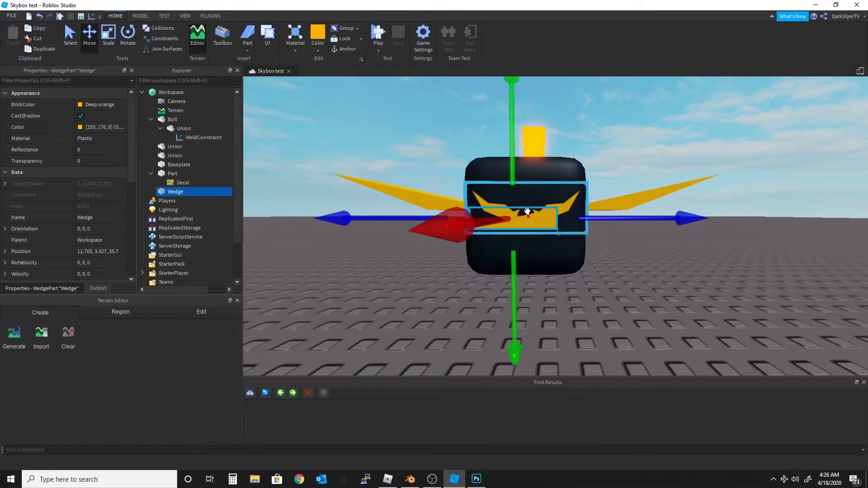
left_click(110, 38)
left_click_drag(627, 228, 574, 227)
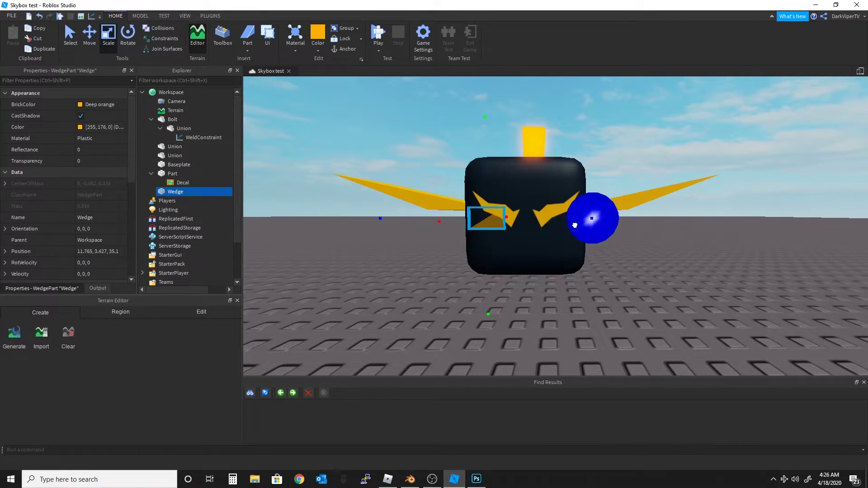
left_click_drag(384, 229, 402, 231)
Move the small wedge back toward the eye decal on the cube's face.
scroll(438, 225, "up", 5)
scroll(436, 225, "down", 3)
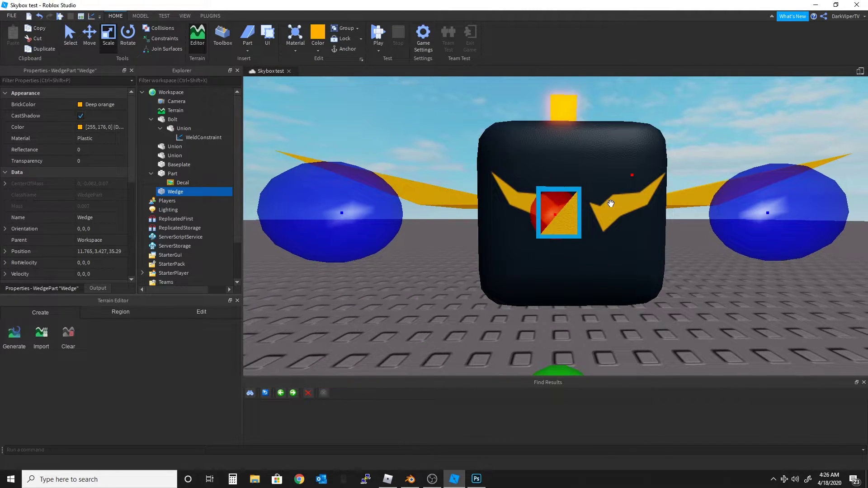
scroll(611, 204, "up", 5)
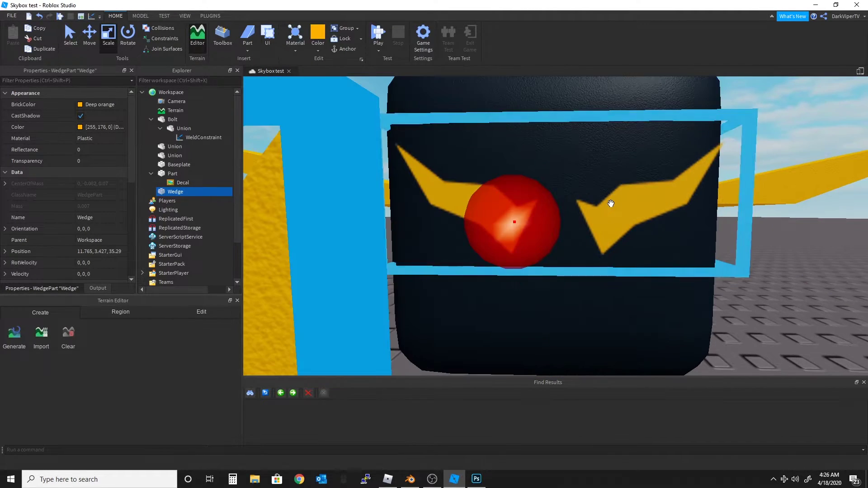
scroll(608, 202, "down", 3)
key("ctrl+2")
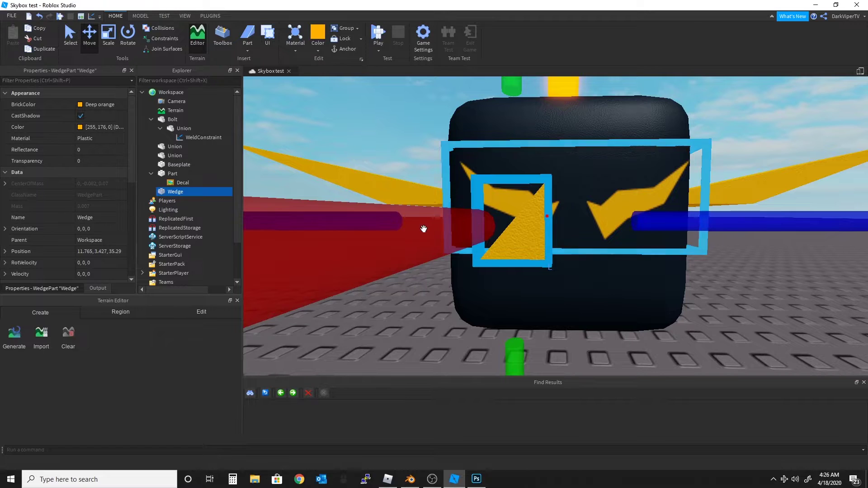
left_click_drag(425, 229, 459, 228)
right_click_drag(572, 235, 548, 232)
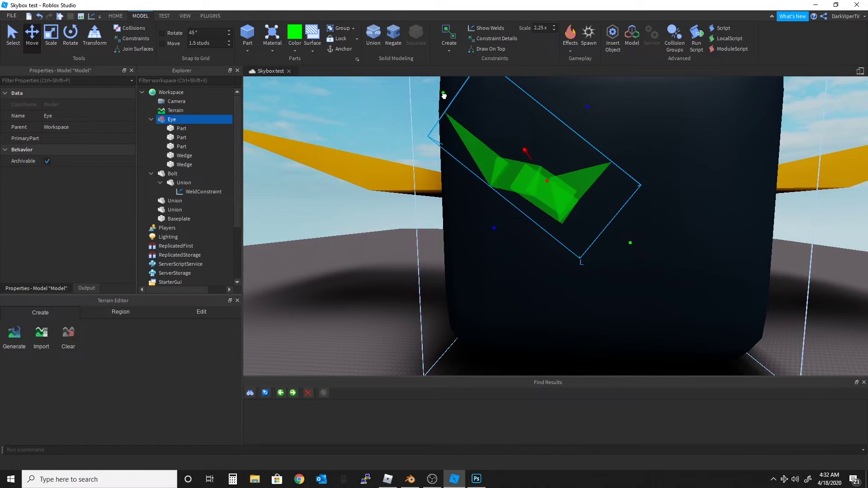
Shift the green Eye model slightly up and outward on the cube's face.
left_click_drag(443, 96, 440, 94)
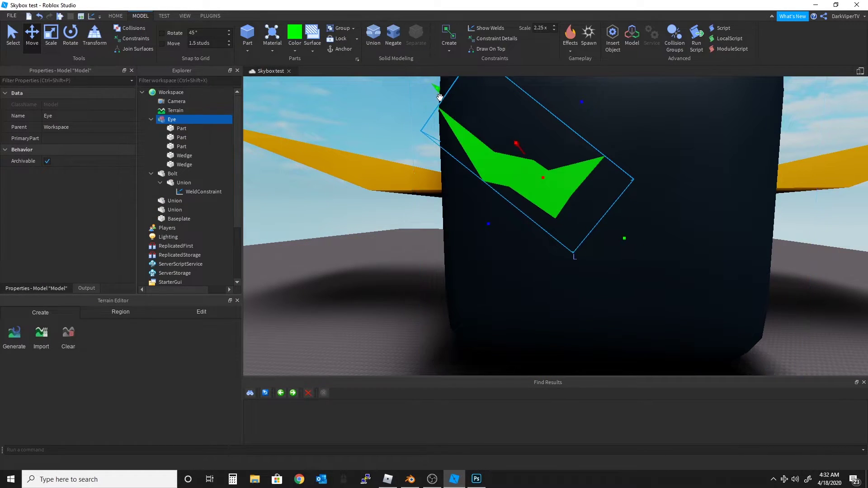
right_click_drag(440, 96, 464, 125)
scroll(463, 125, "up", 1)
scroll(464, 125, "down", 3)
scroll(463, 125, "down", 3)
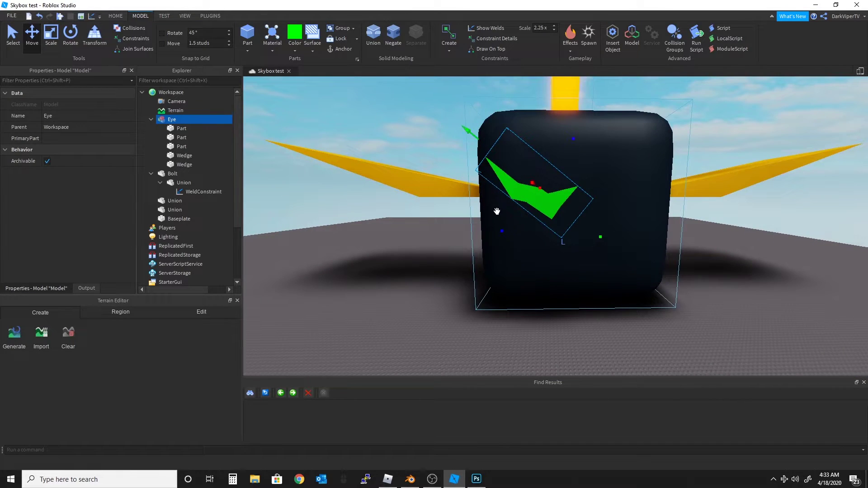
Recolor the Eye model Deep orange.
left_click(296, 47)
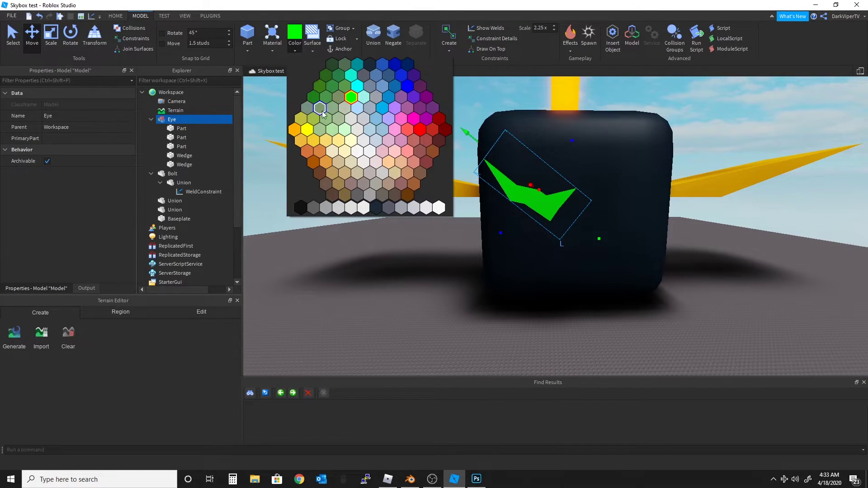
left_click(294, 130)
right_click_drag(581, 161, 583, 157)
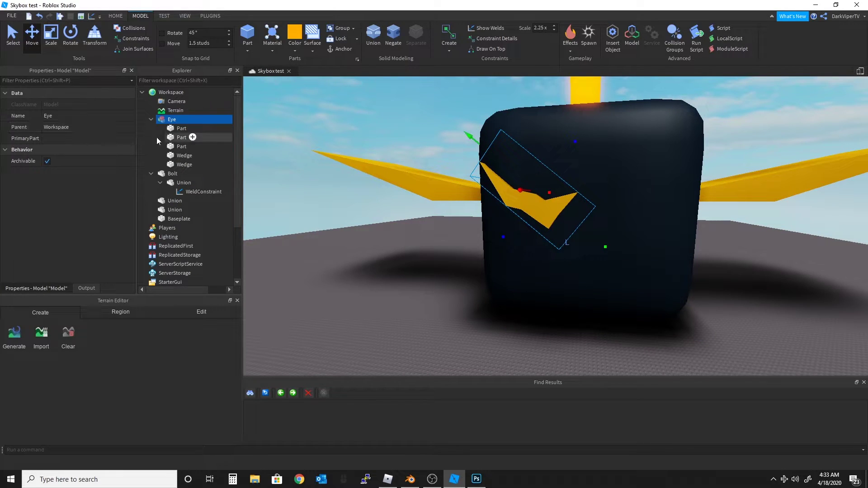
Set the material of all five parts inside the Eye model to Neon.
left_click(182, 128)
left_click(183, 164, "shift")
left_click(100, 138)
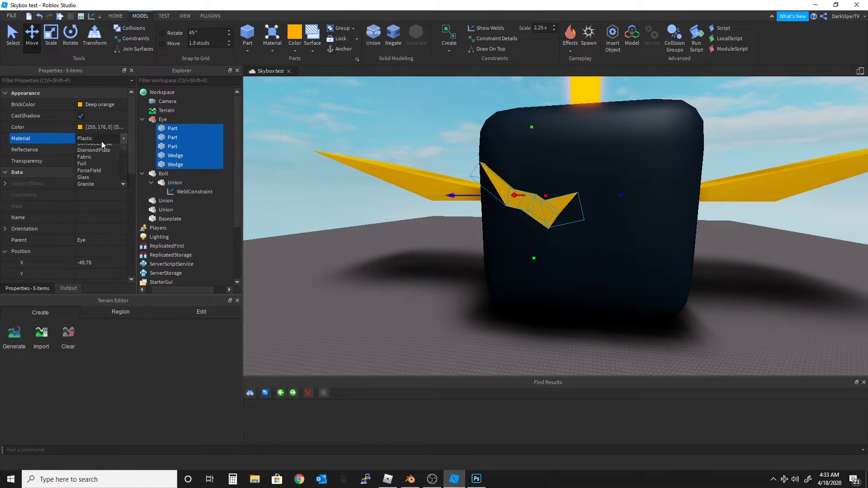
left_click(93, 195)
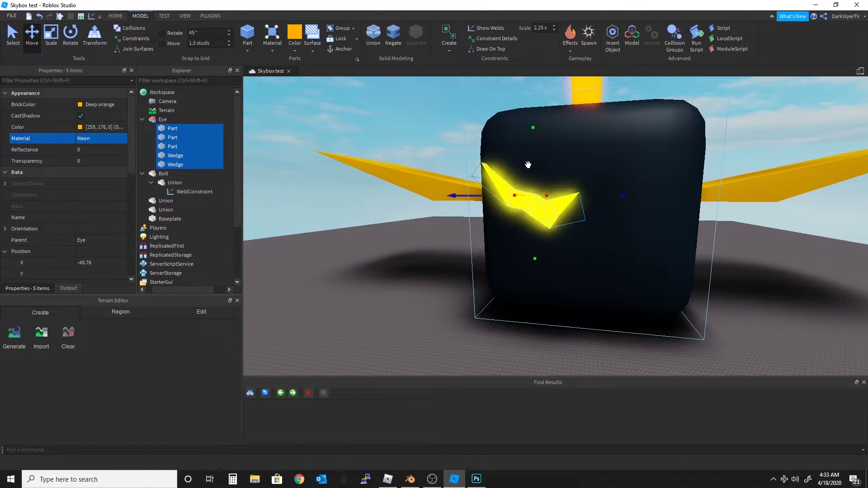
Set the color of the five selected eye parts to 170, 116, 0.
right_click_drag(528, 165, 528, 165)
left_click(104, 128)
type("170, 116, 0")
key("Return")
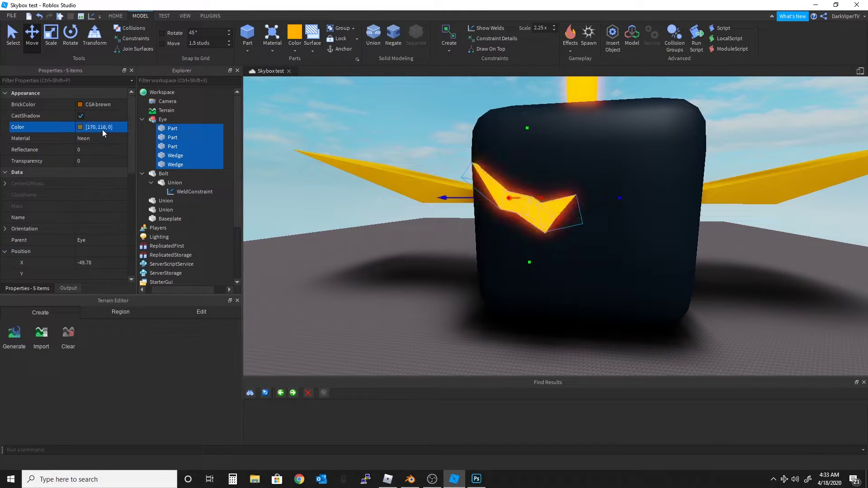
scroll(537, 205, "down", 3)
right_click_drag(537, 205, 544, 202)
scroll(545, 201, "up", 3)
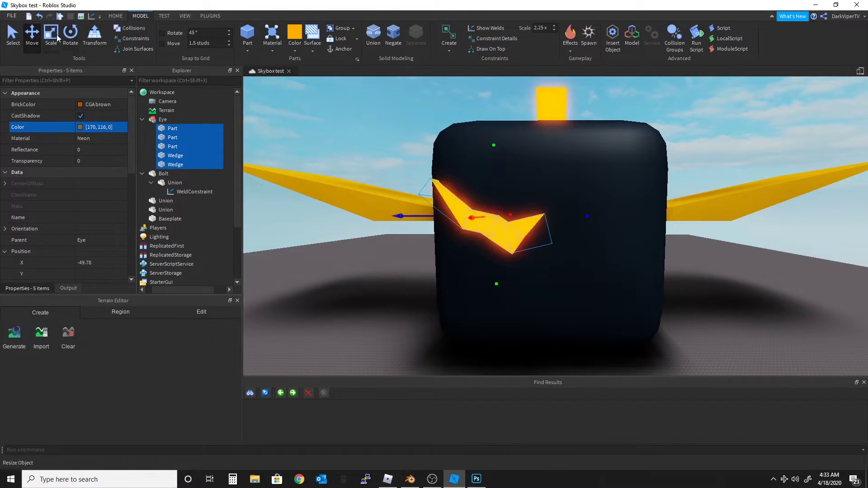
Rotate the duplicate Eye model 180 degrees with Building Tools by F3X and move it onto the other half of the cube's face.
left_click(32, 36)
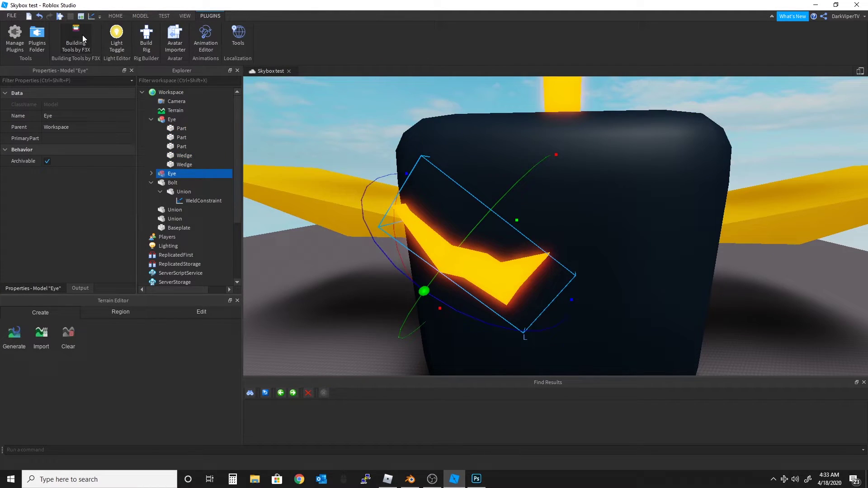
left_click(82, 35)
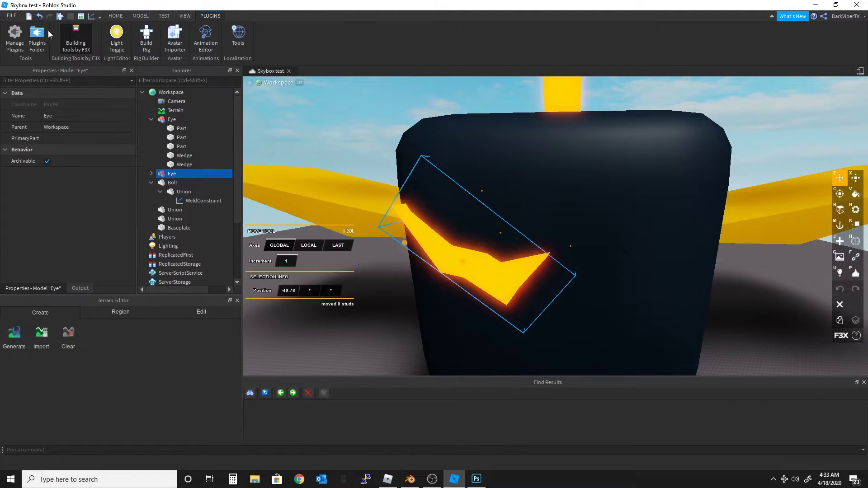
left_click(74, 38)
left_click(73, 38)
key("c")
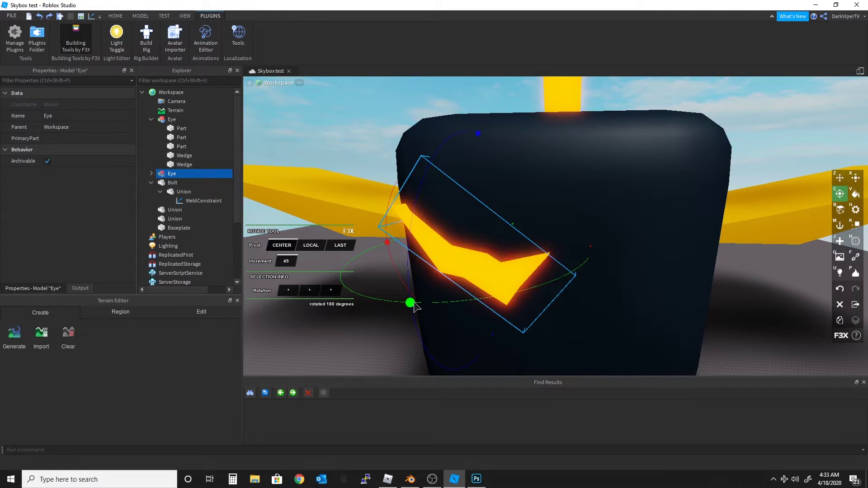
left_click_drag(466, 304, 502, 221)
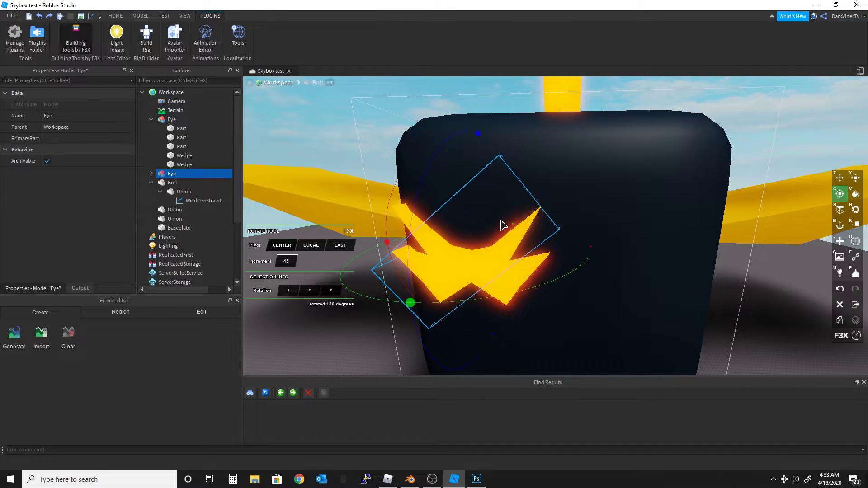
left_click(119, 17)
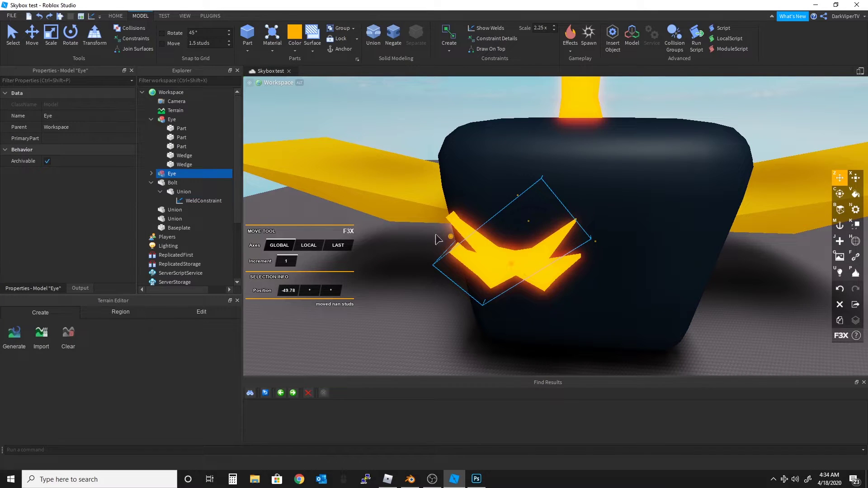
left_click_drag(438, 239, 568, 261)
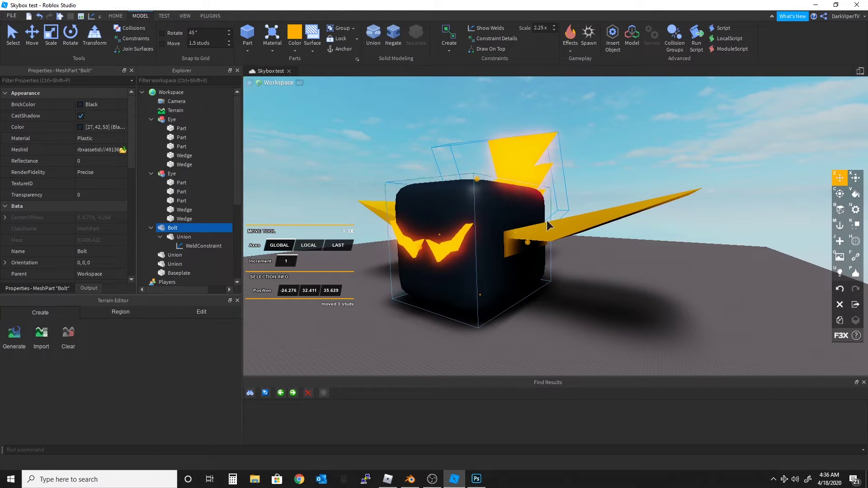
Select both wing unions and set their material to Neon.
left_click(556, 228)
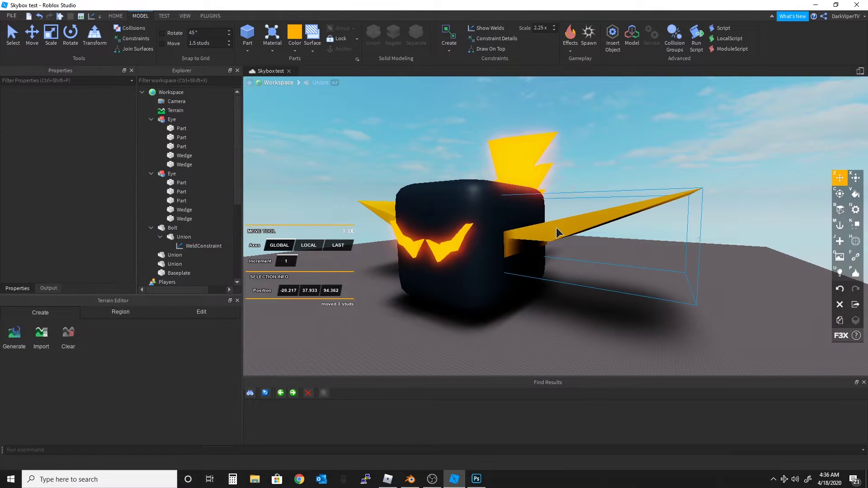
key("a")
right_click_drag(580, 230, 567, 228)
left_click(465, 218, "shift")
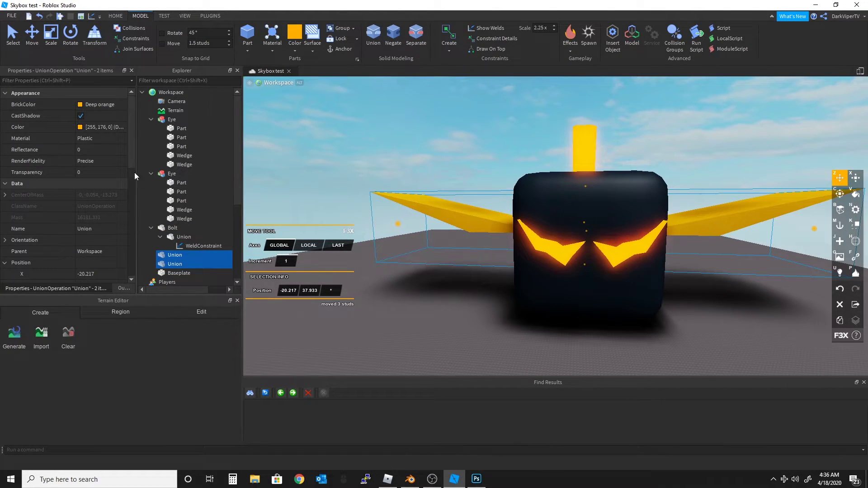
left_click(99, 140)
left_click(85, 195)
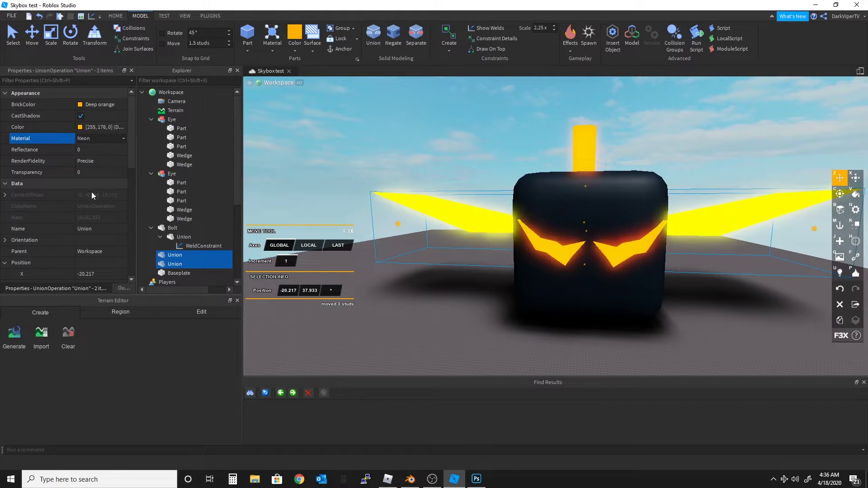
Set the color of both wings to 170, 116, 0.
left_click(112, 127)
type("170, 116, 0")
key("Return")
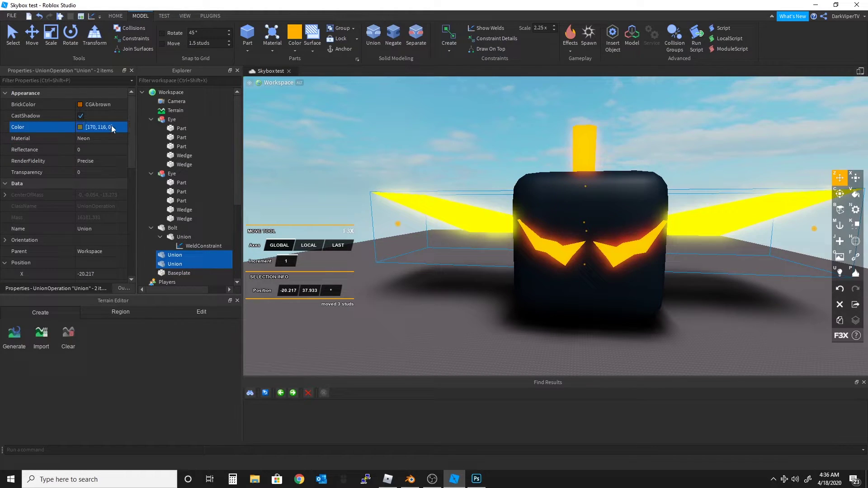
Group the cube, lightning bolt, wings and both eyes into one model named Bolt.
key("a")
right_click_drag(467, 159, 430, 180)
left_click_drag(366, 138, 707, 297)
right_click(179, 119)
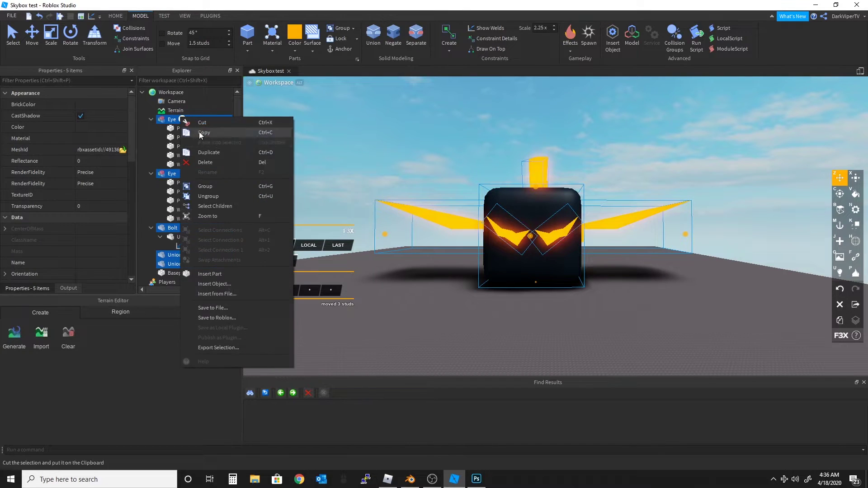
left_click(215, 184)
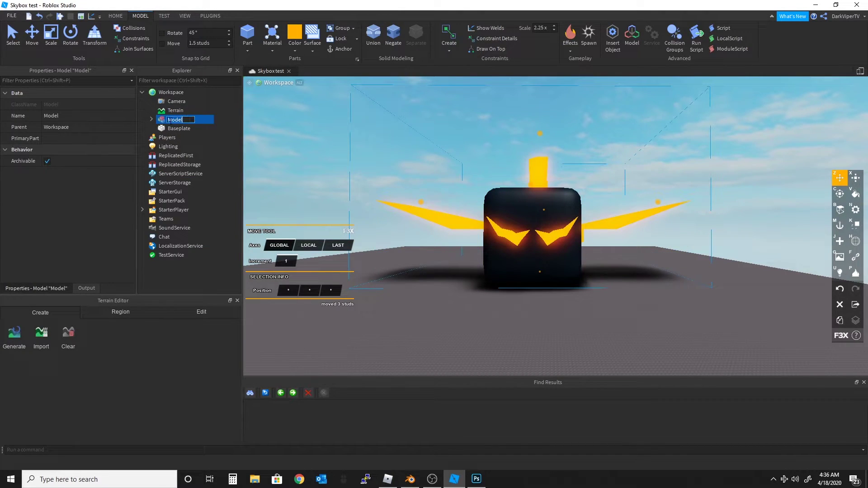
Raise the whole Bolt model so it floats above the baseplate.
left_click(34, 35)
left_click_drag(540, 124, 541, 79)
scroll(541, 79, "up", 5)
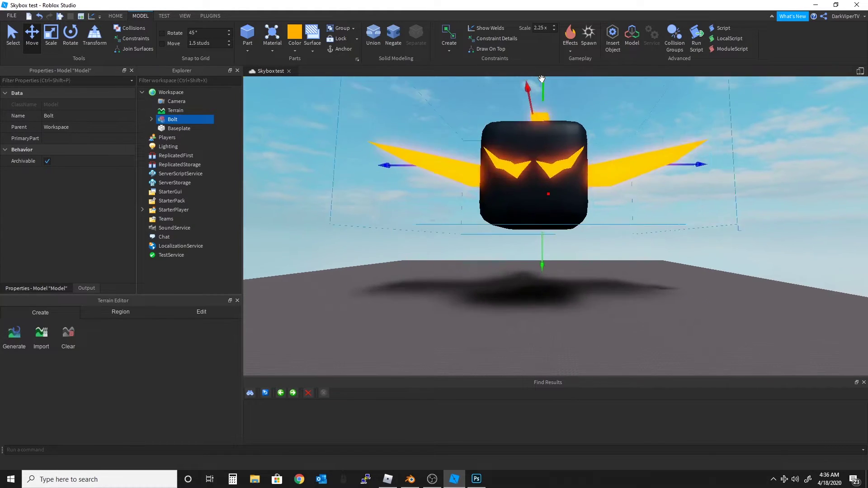
right_click_drag(541, 79, 542, 79)
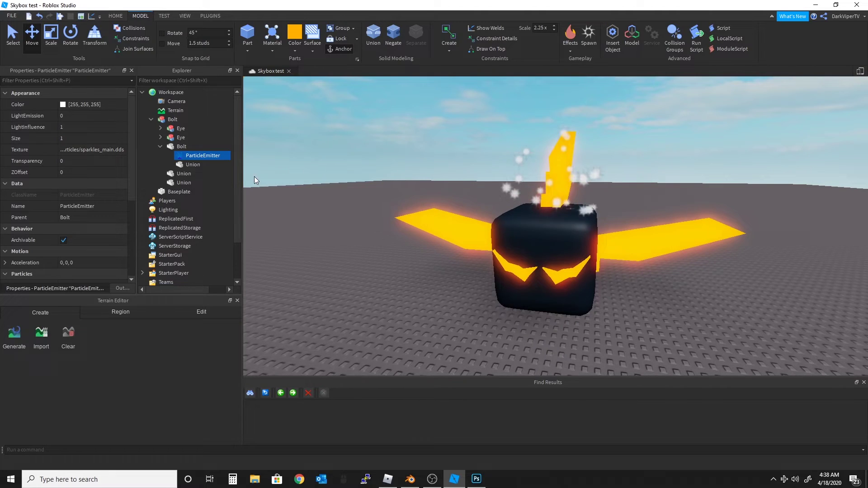
Select the ParticleEmitter inside the Bolt mesh and look through its properties.
left_click_drag(193, 165, 199, 159)
left_click(199, 157)
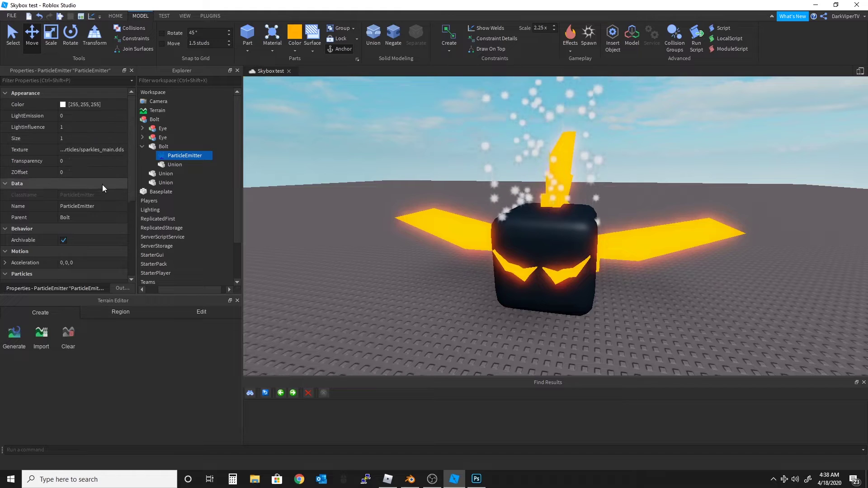
scroll(102, 185, "down", 4)
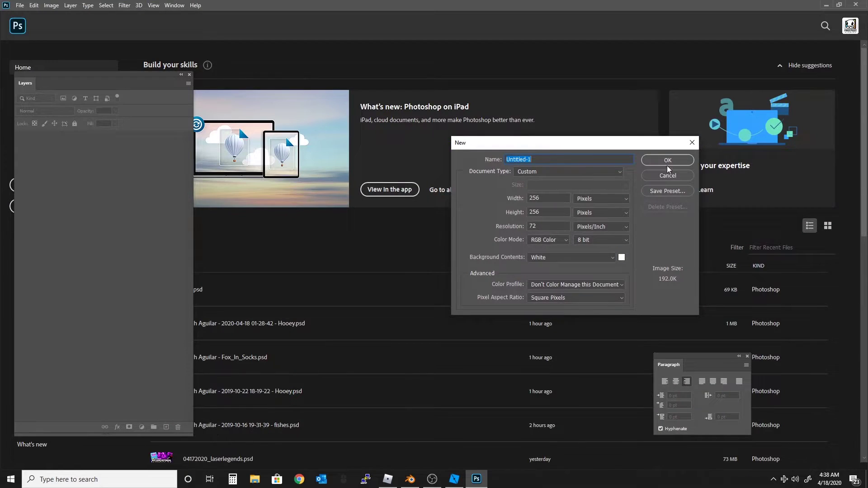
Switch to Photoshop, create a 256 × 256 pixel document and fill its background with black.
key("Return")
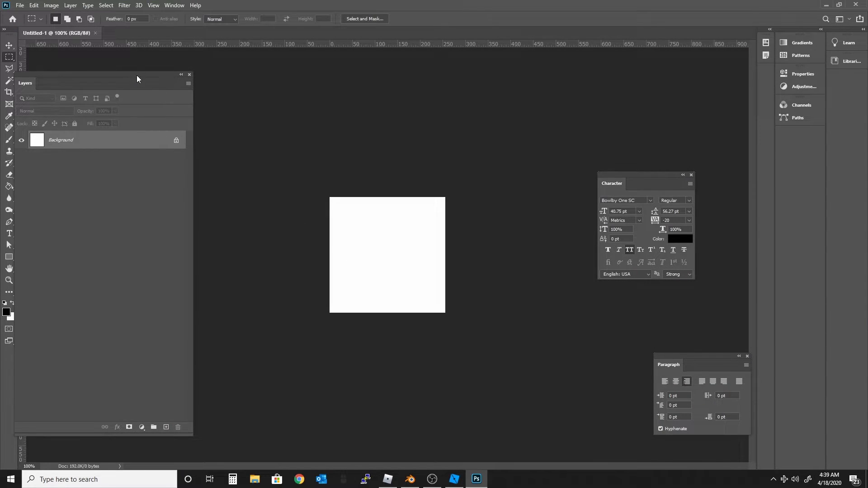
left_click_drag(136, 75, 190, 78)
key("g")
key("alt+BackSpace")
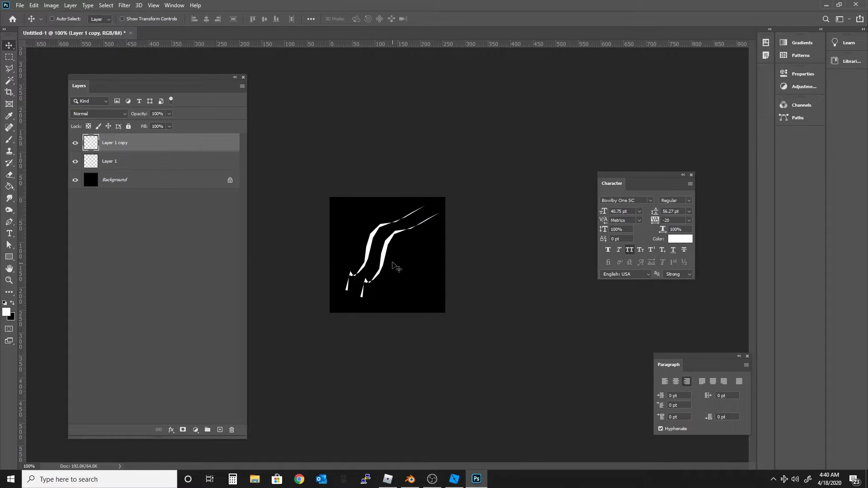
Rotate and arrange four copies of the white lightning stroke into a fanned-out cluster and merge all the stroke layers into one.
key("ctrl+t")
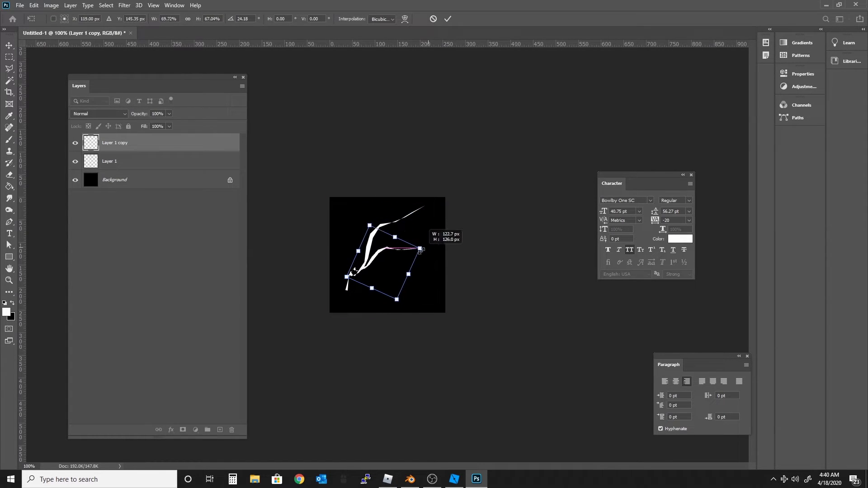
key("Escape")
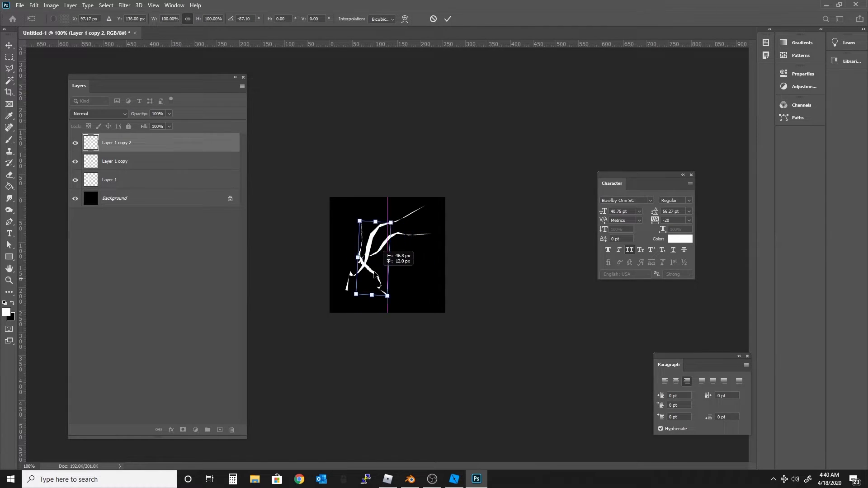
key("Return")
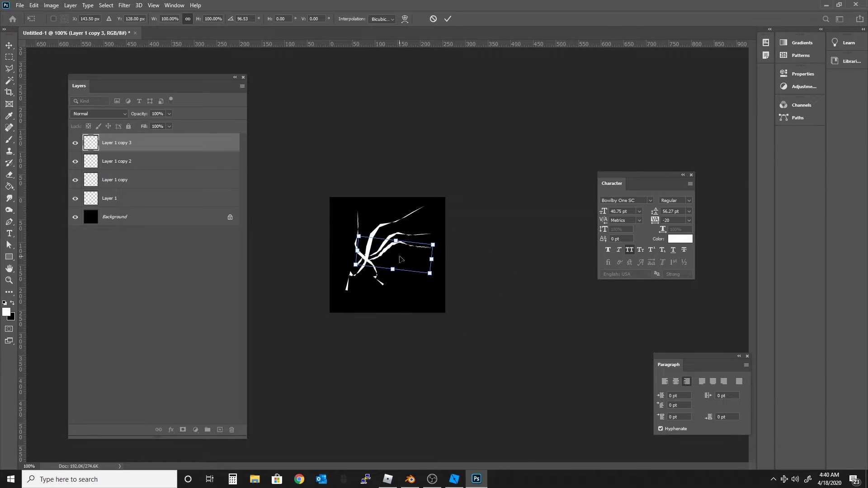
key("Return")
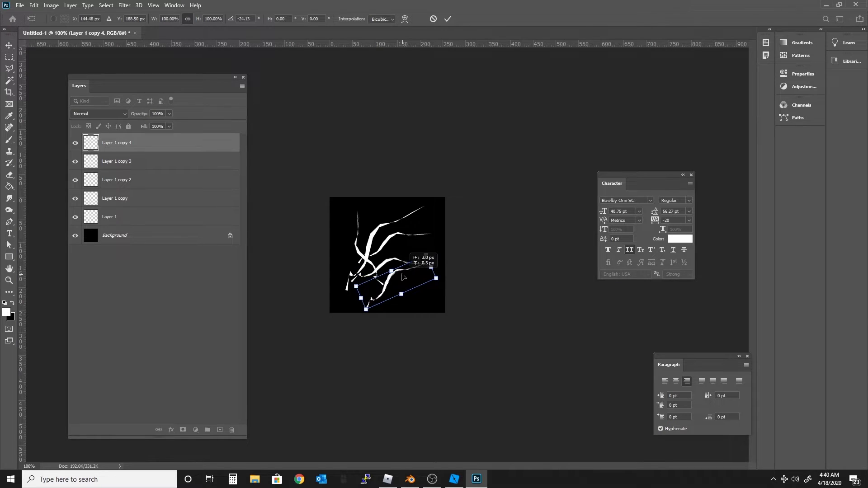
key("Return")
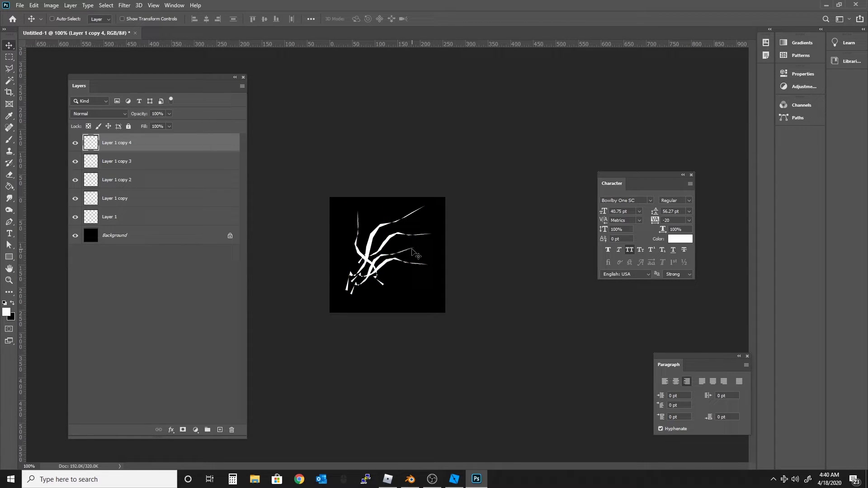
left_click(136, 218, "shift")
key("ctrl+e")
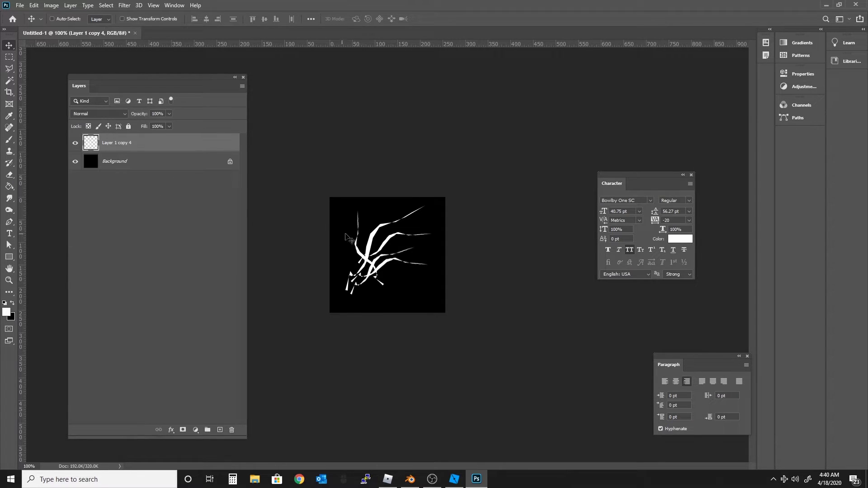
left_click(125, 6)
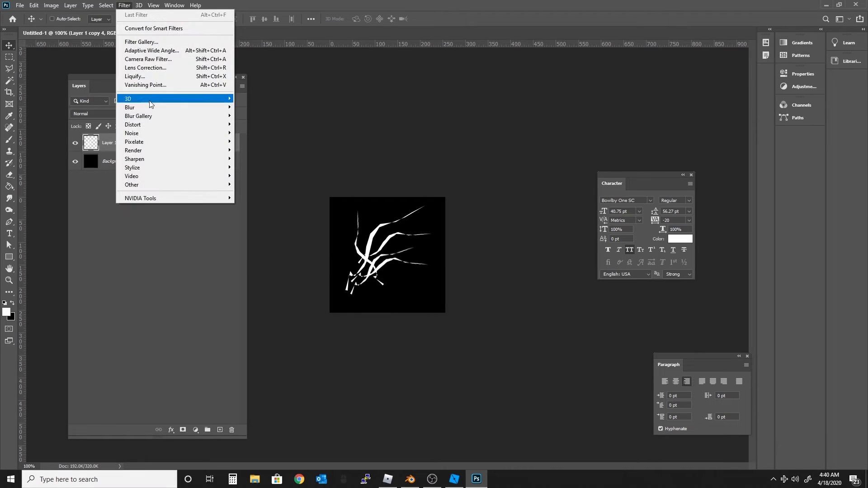
mouse_move(193, 112)
left_click(263, 144)
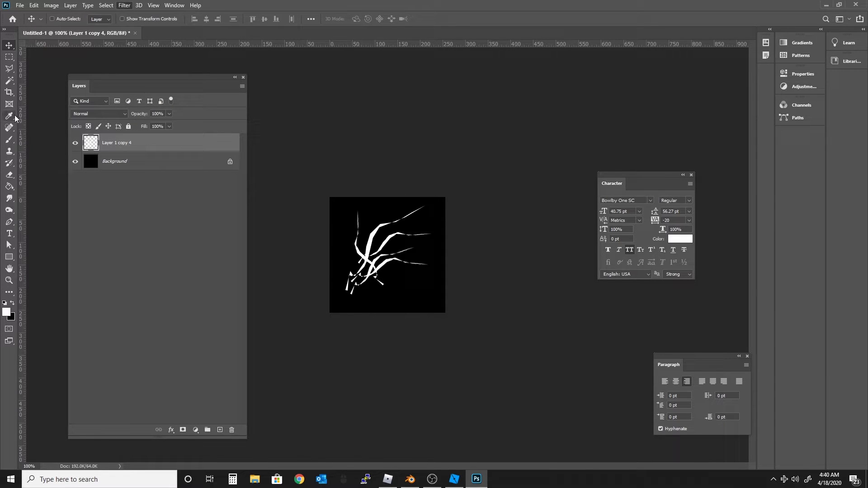
Give the merged lightning layer a yellow Color Overlay and a yellow Outer Glow with Normal blending, 99% opacity and 12 px size.
left_click(71, 5)
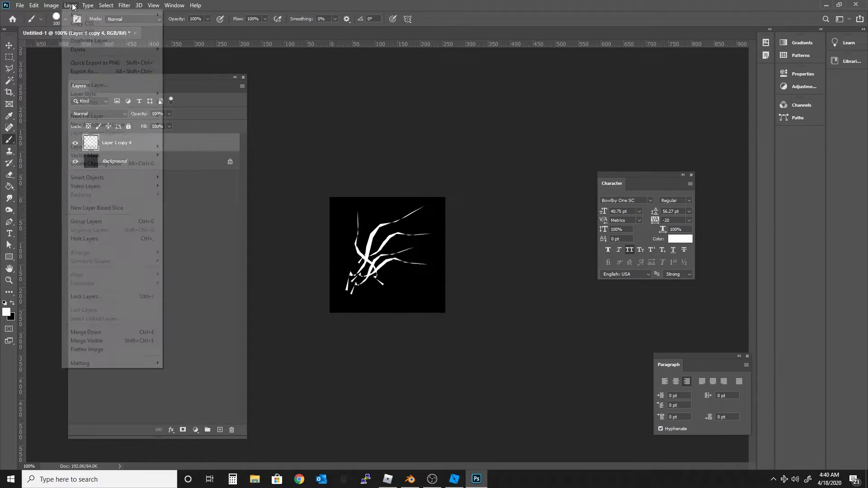
mouse_move(94, 94)
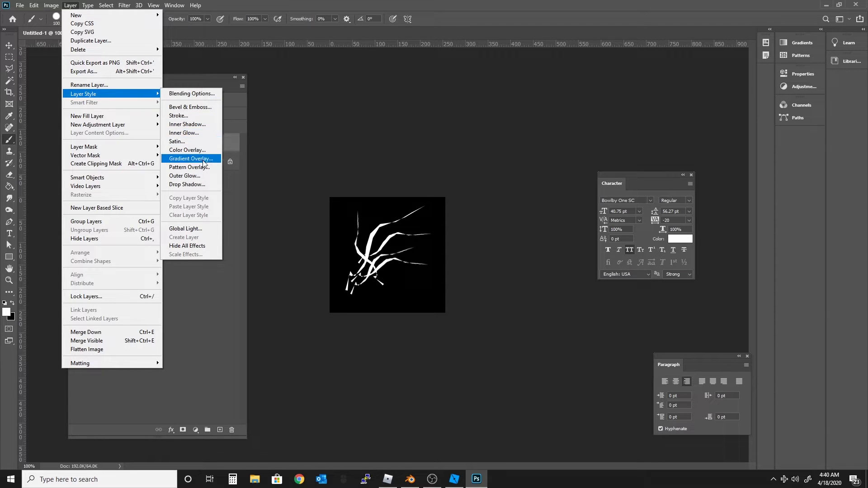
left_click(203, 175)
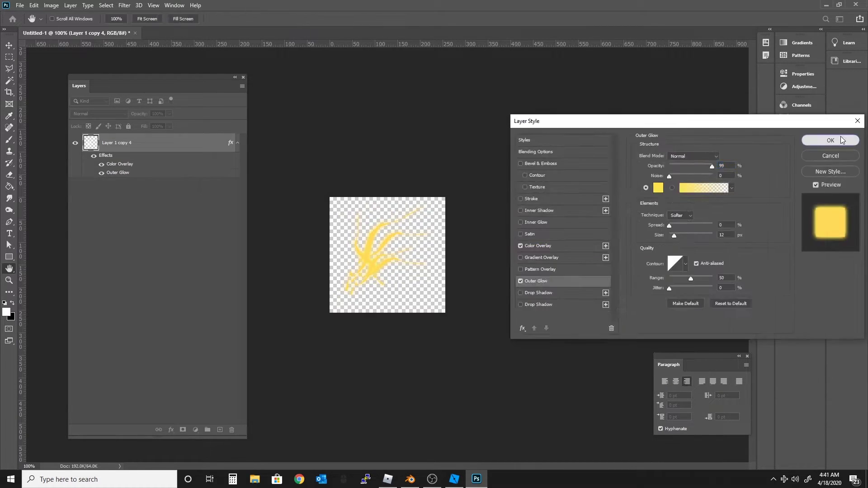
key("Return")
Save the glowing lightning image as a PNG named bolts in the Desktop 2x folder.
key("ctrl+shift+s")
left_click(122, 335)
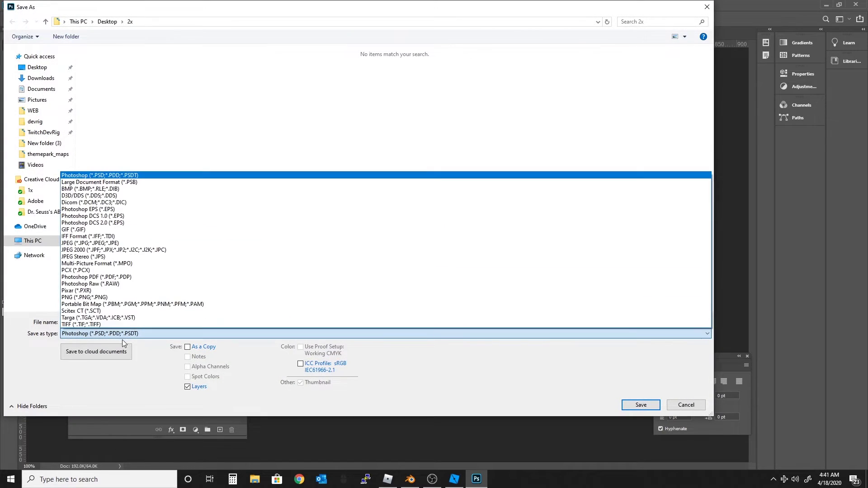
left_click(135, 296)
type("bolt")
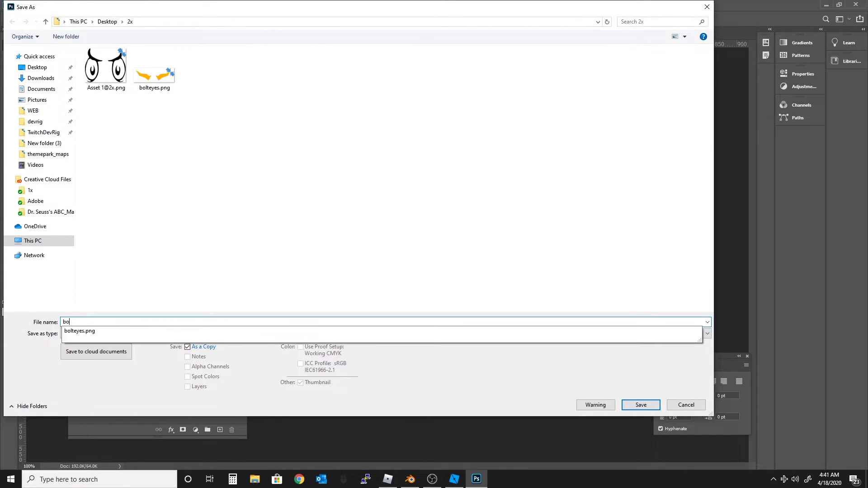
key("Return")
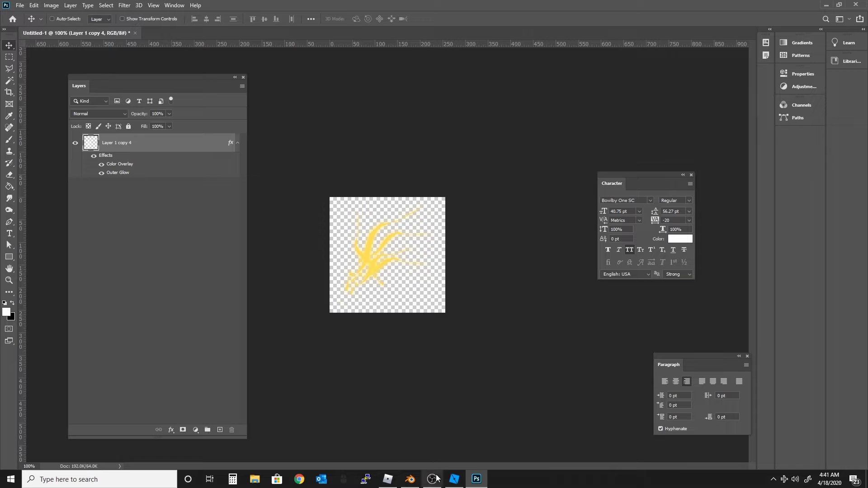
Switch to Roblox Studio and import bolts.png into the game's image assets.
left_click(454, 480)
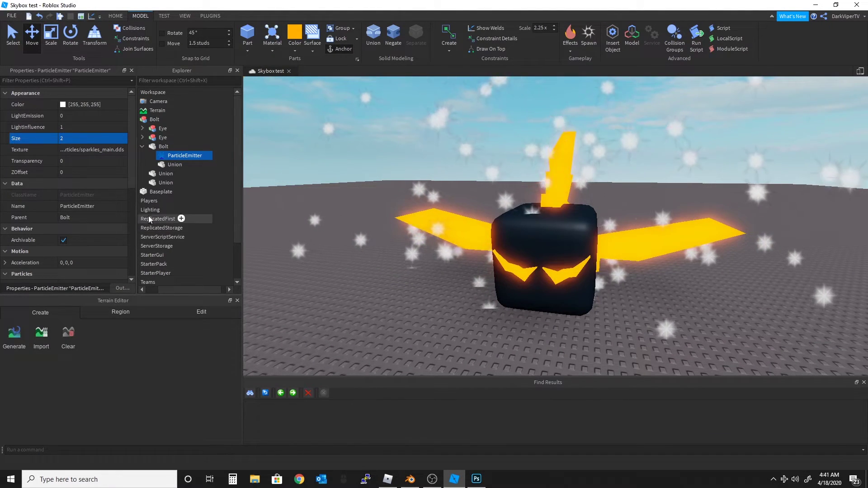
left_click(185, 16)
left_click(84, 30)
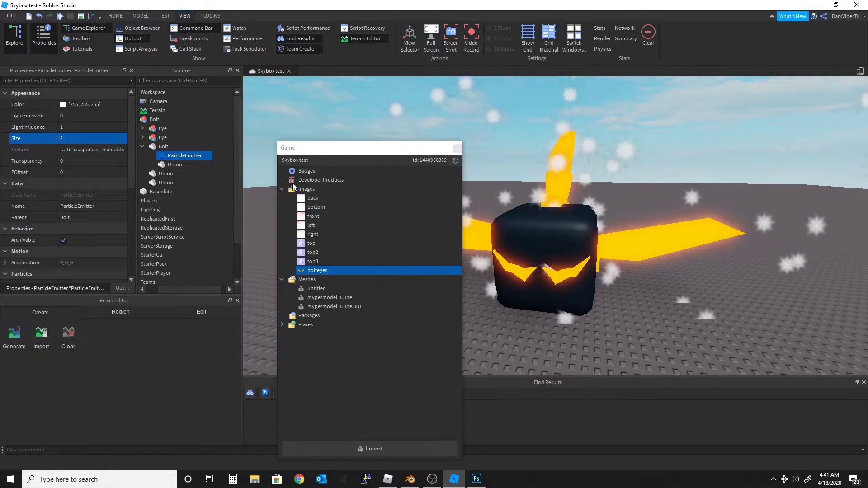
left_click(367, 449)
double_click(209, 80)
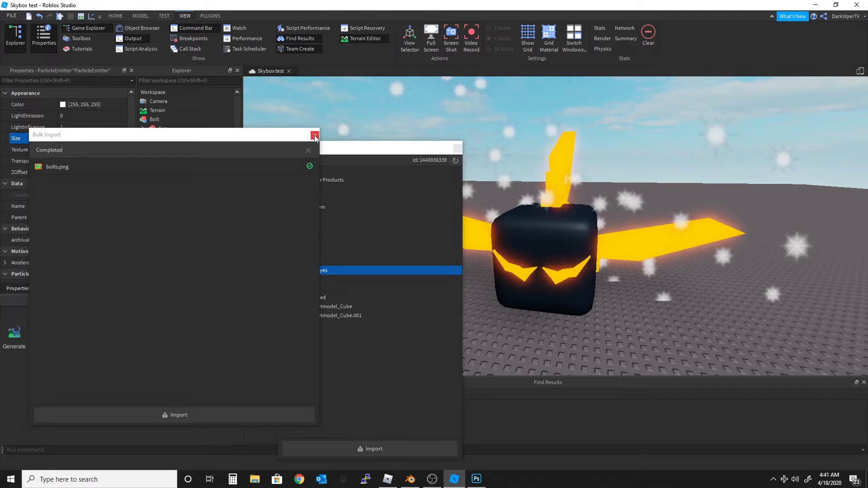
left_click(314, 135)
Copy the asset ID of the bolts image and assign it as the ParticleEmitter's Texture.
right_click(337, 268)
right_click(323, 280)
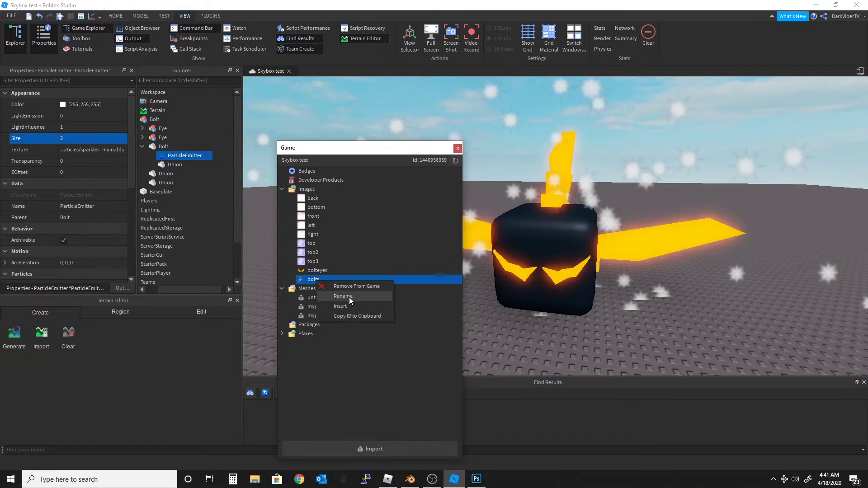
left_click(358, 316)
left_click(458, 148)
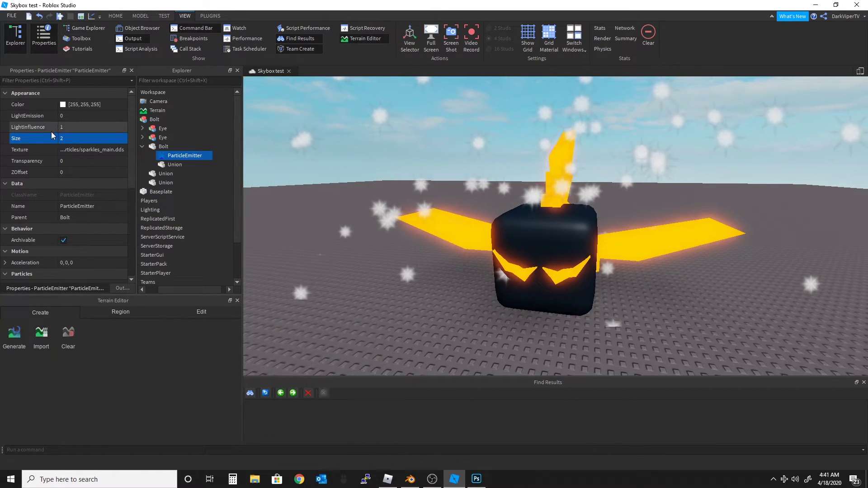
left_click(88, 151)
key("ctrl+v")
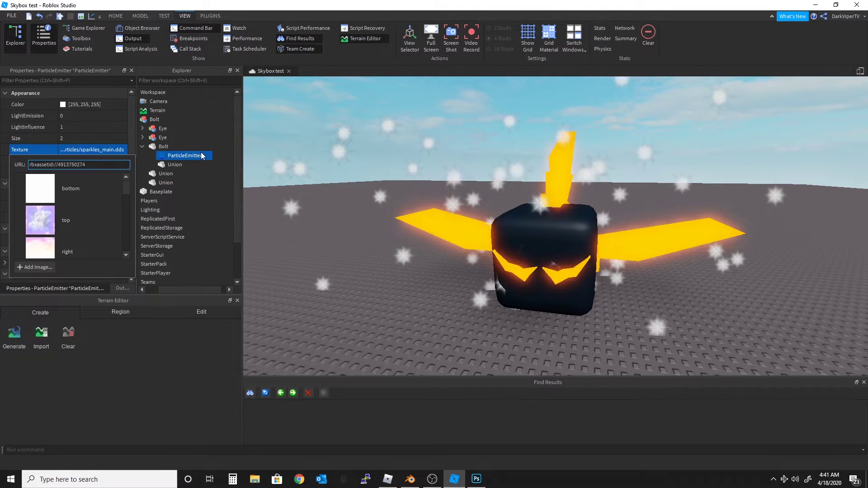
key("Return")
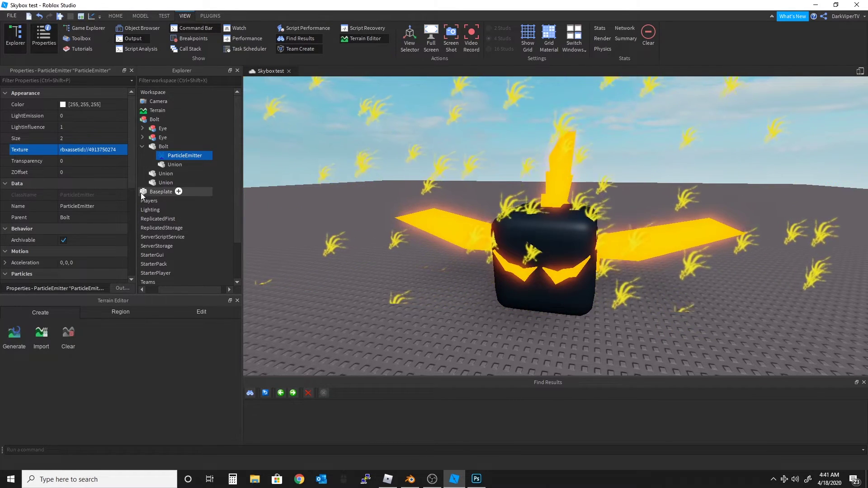
Shape the emitter's Transparency curve with a high start, an added midpoint lowered to the base, and an end value of 1.
left_click(77, 161)
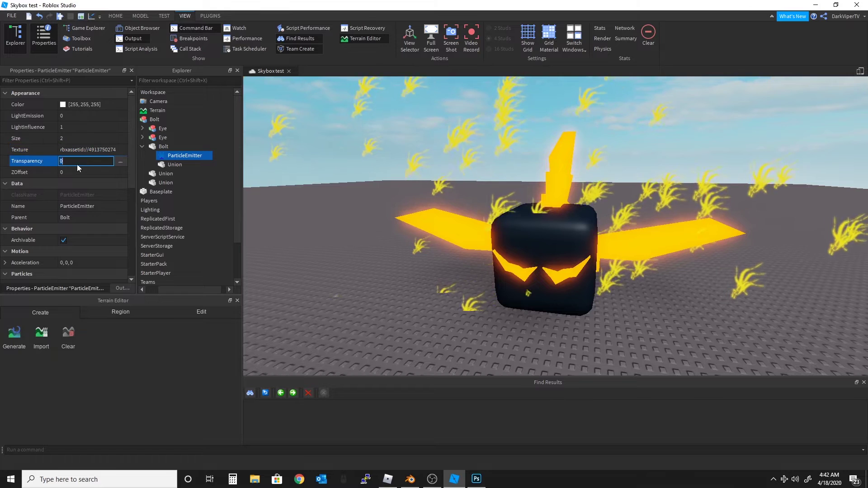
left_click(120, 161)
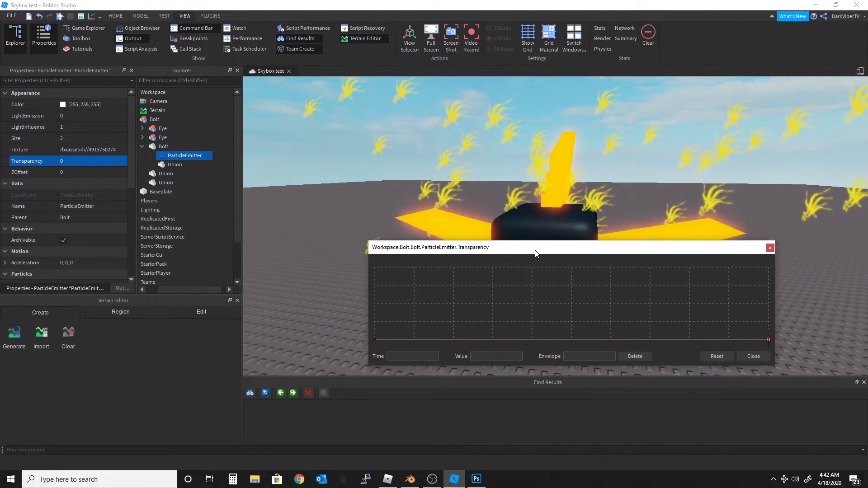
left_click_drag(375, 339, 375, 302)
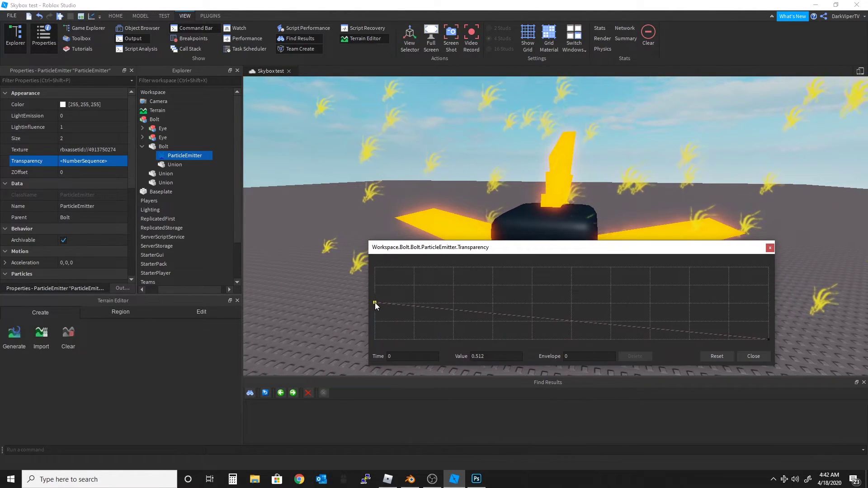
left_click(568, 314)
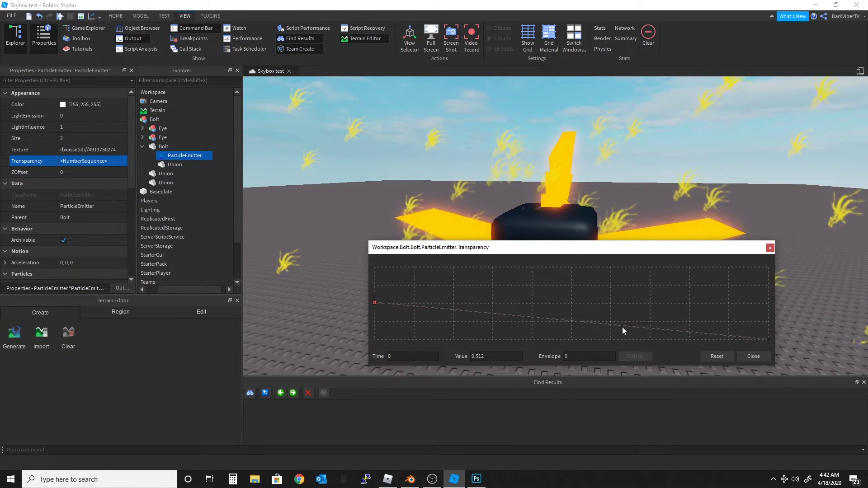
left_click_drag(766, 338, 768, 267)
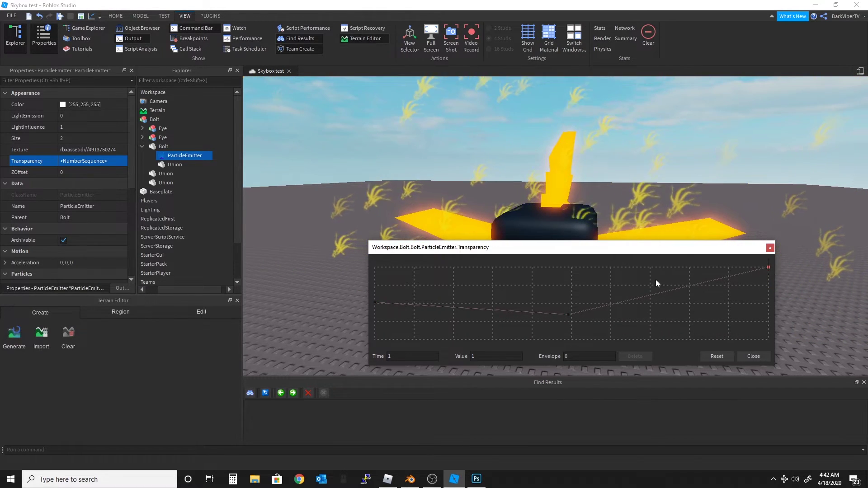
left_click_drag(376, 306, 356, 261)
left_click_drag(568, 314, 573, 340)
left_click(759, 357)
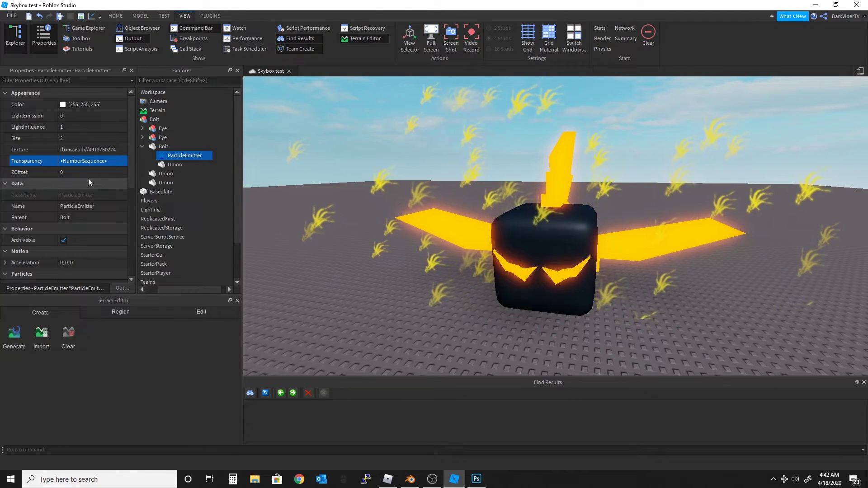
Raise the starting keypoint of the emitter's Size curve to about 9.06 so particles shrink over their lifetime.
scroll(84, 213, "down", 5)
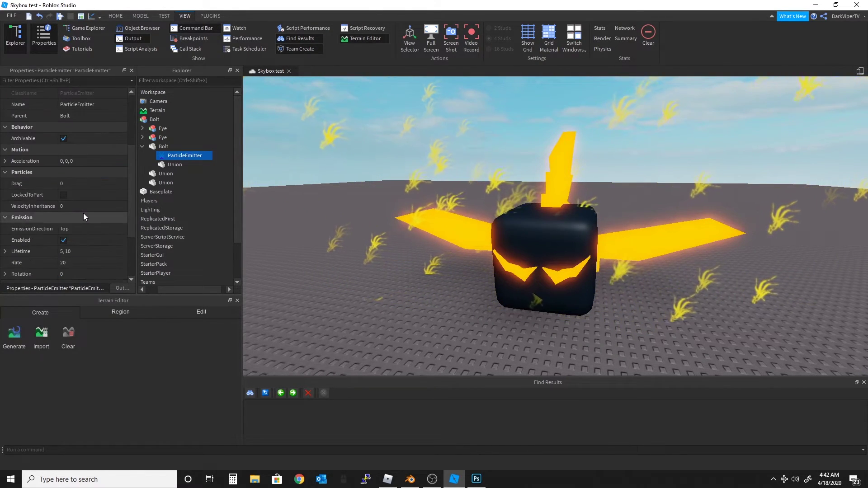
scroll(96, 211, "up", 5)
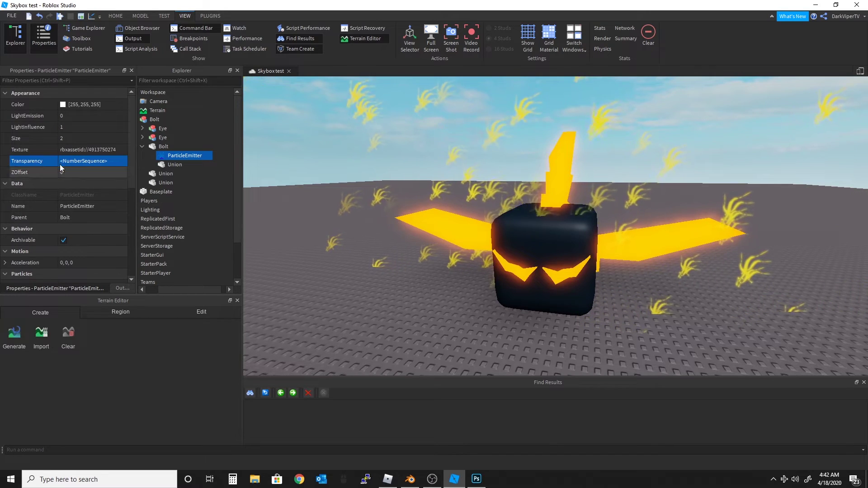
left_click(77, 139)
left_click(121, 139)
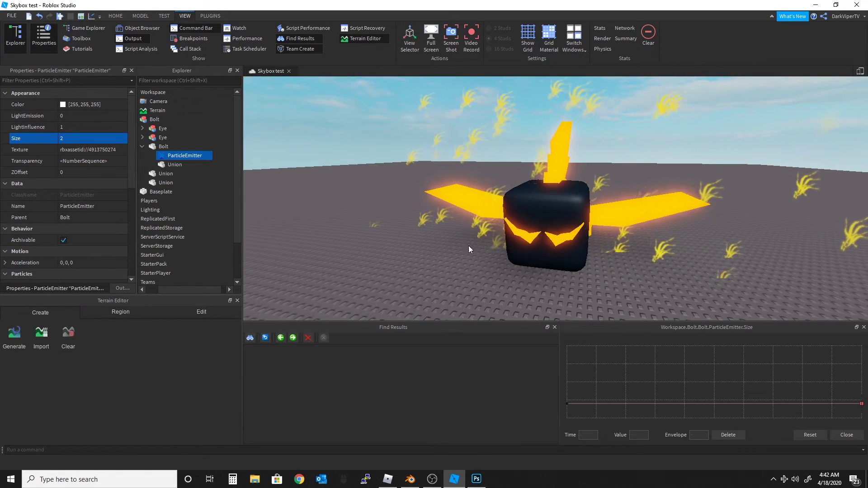
left_click(567, 403)
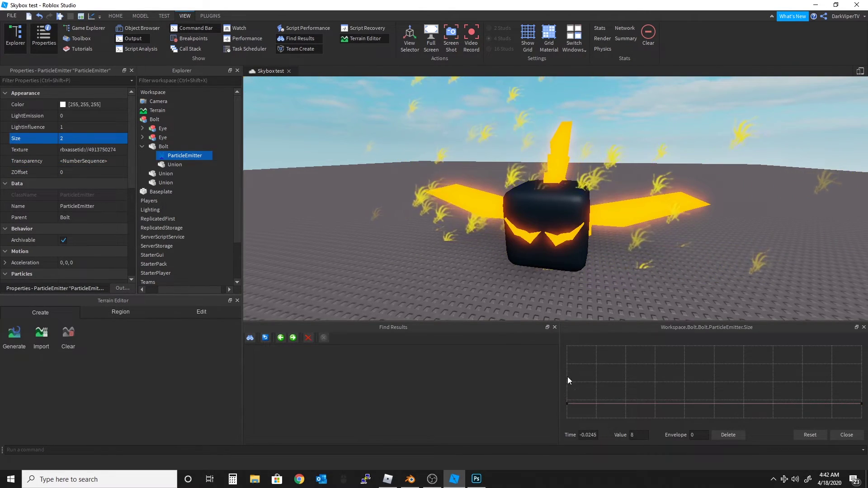
left_click_drag(568, 403, 581, 353)
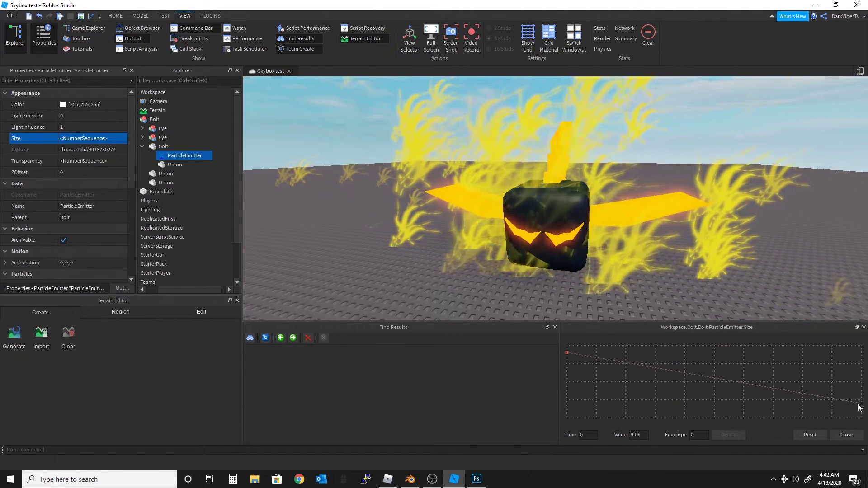
Configure the particles' appearance with LightEmission 0.85, colour 255, 170, 0 and LightInfluence 0.55.
left_click(91, 115)
left_click_drag(90, 117, 119, 120)
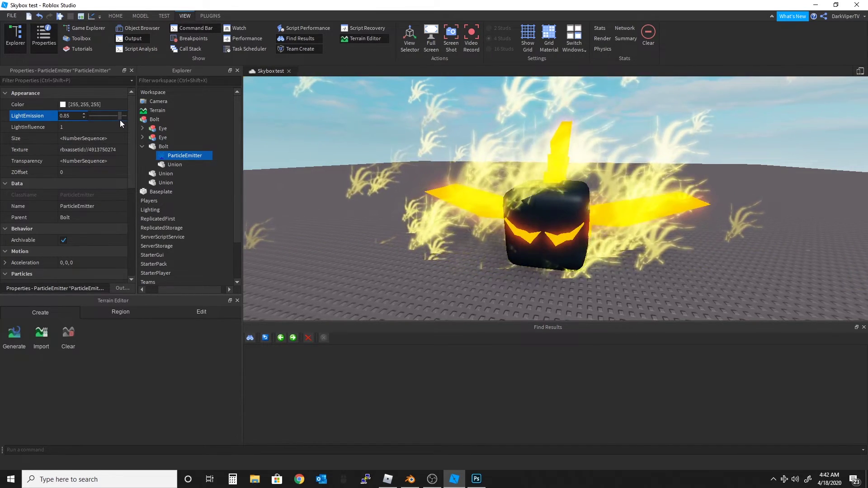
left_click(67, 104)
left_click(62, 105)
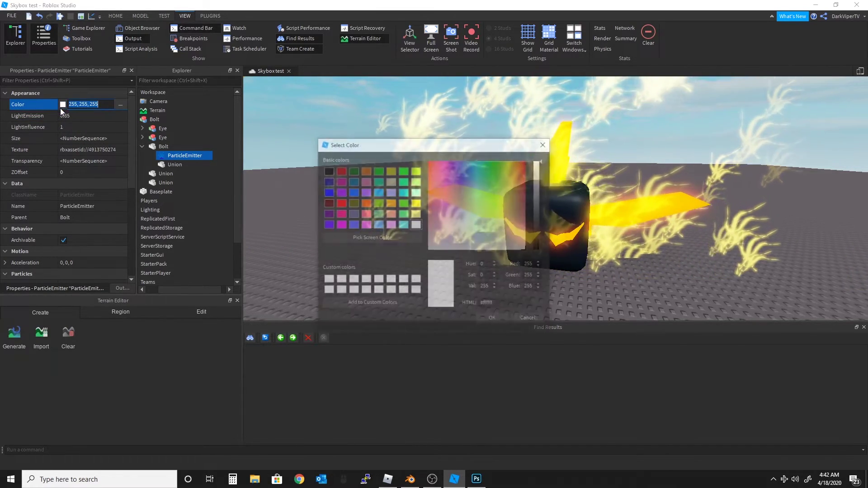
left_click(390, 202)
left_click(493, 318)
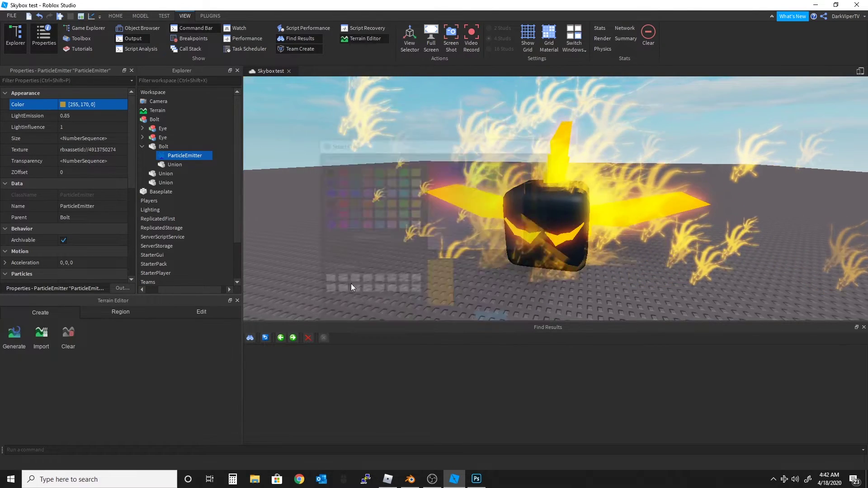
left_click(78, 128)
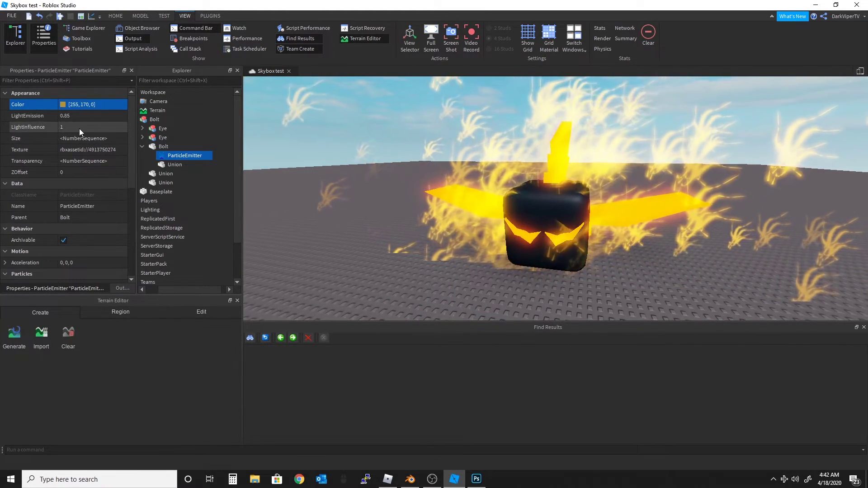
left_click_drag(123, 125, 110, 127)
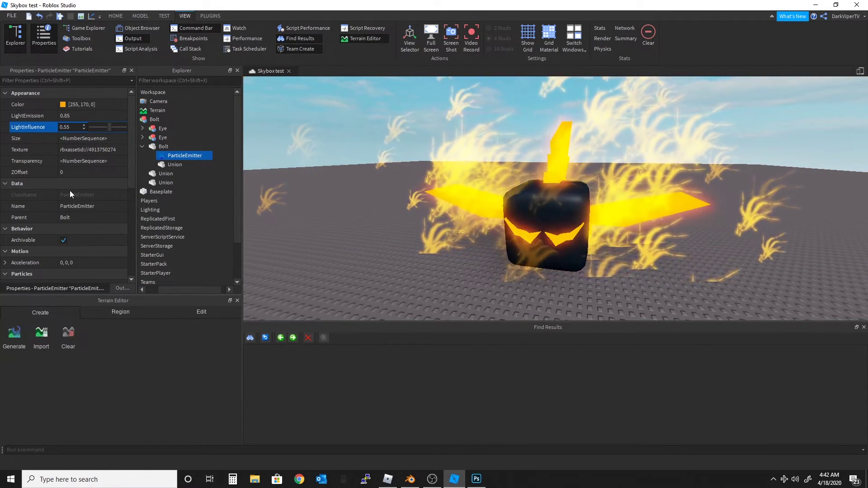
Set the emitter's Rotation range to -180 to 180 and its RotSpeed range to -160 to 360.
scroll(91, 224, "down", 3)
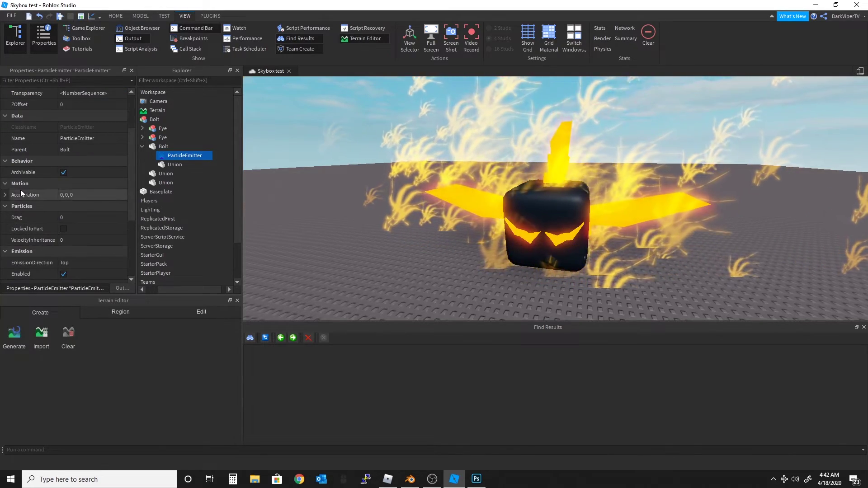
scroll(56, 165, "down", 2)
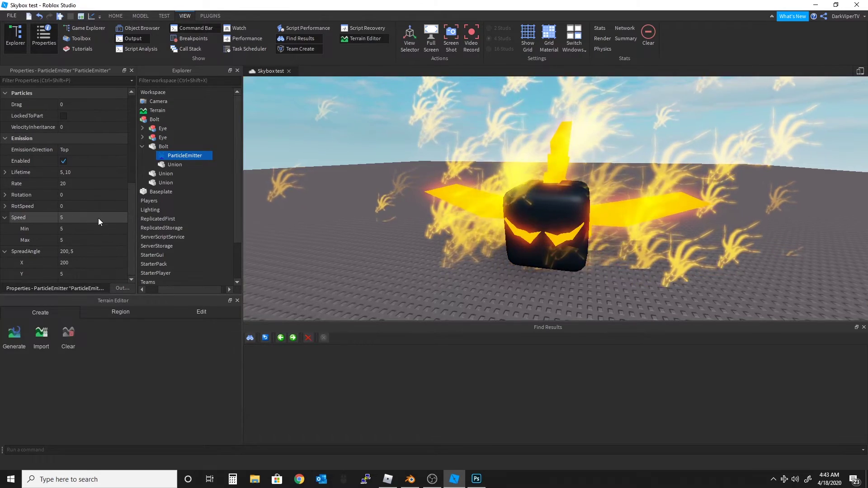
scroll(52, 195, "down", 1)
left_click(5, 195)
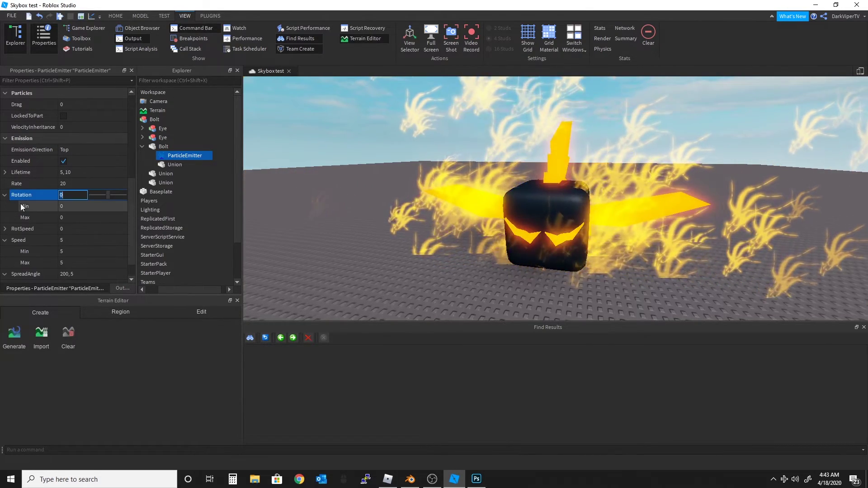
left_click(75, 206)
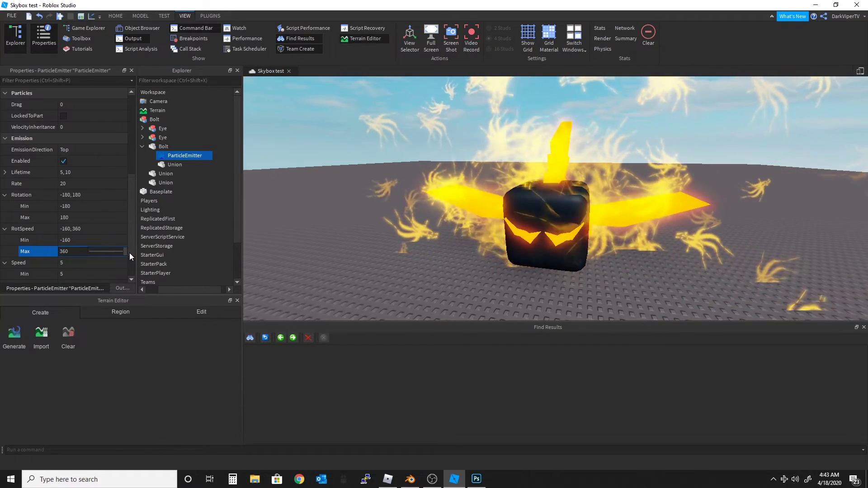
Adjust the particle emission to SpreadAngle 70, -10, Speed 1 to 20 and Rate 30.
scroll(68, 257, "down", 2)
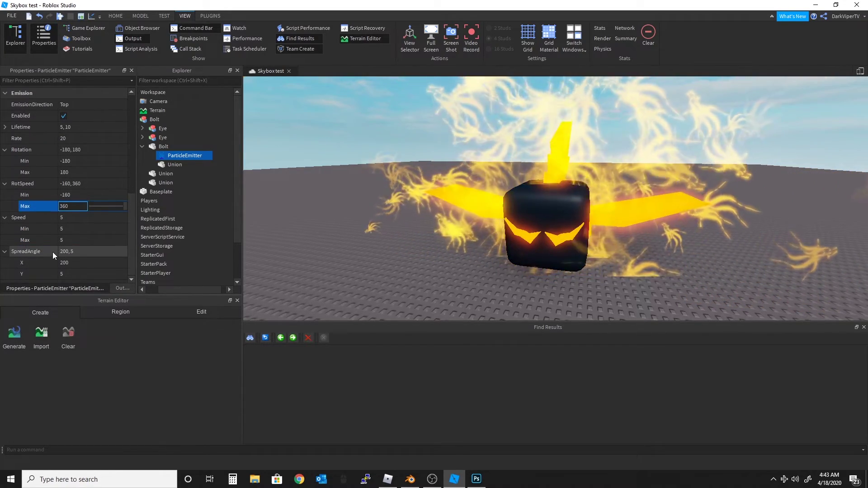
left_click(77, 262)
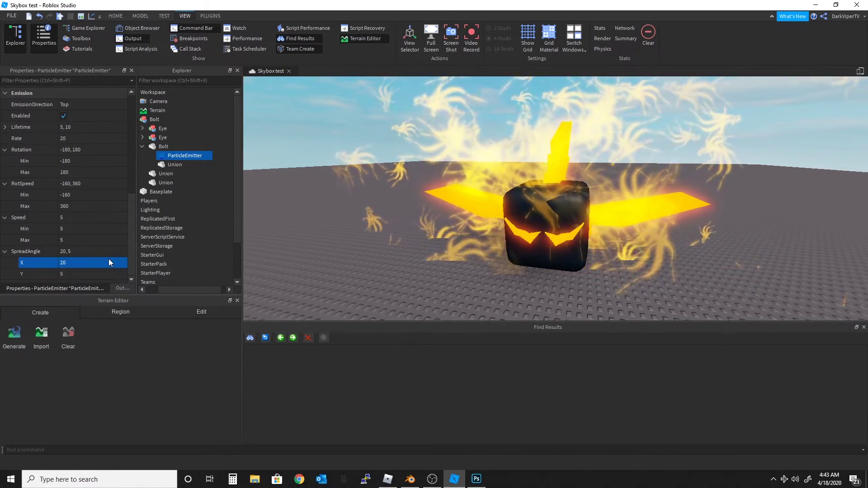
left_click(89, 272)
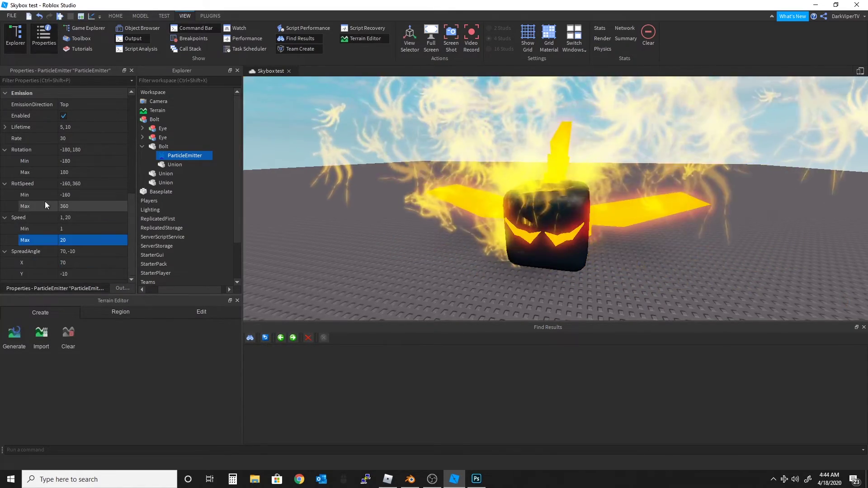
Set the emitter's particle Lifetime range to a minimum of 2 and a maximum of 5.
scroll(58, 190, "up", 4)
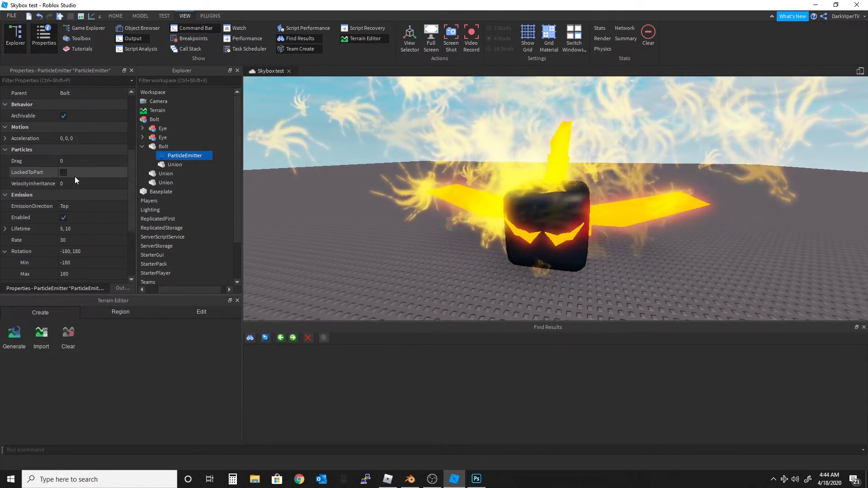
left_click(72, 229)
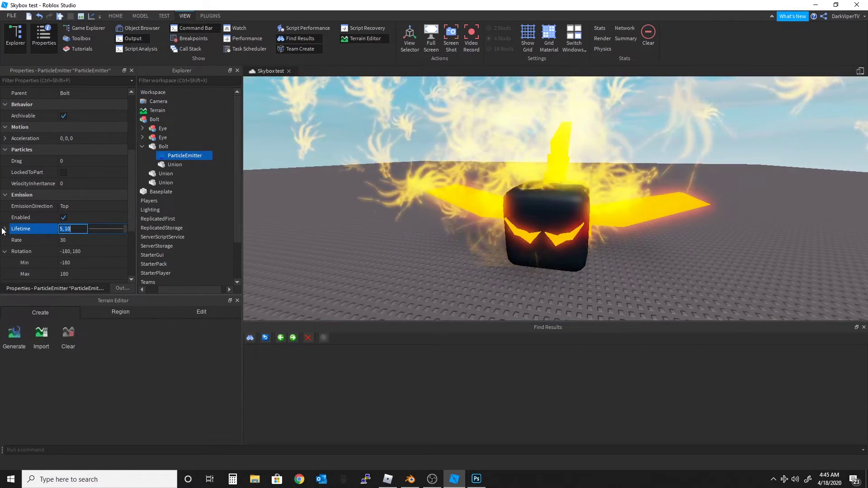
left_click(5, 229)
left_click(68, 252)
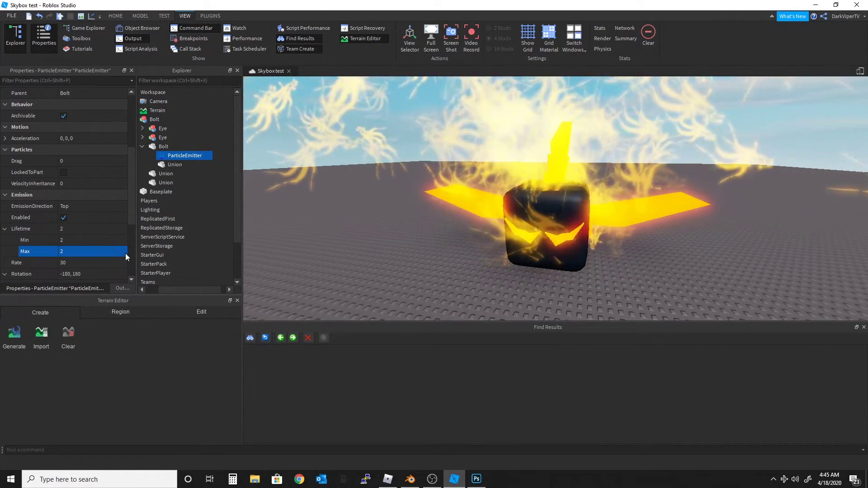
type("2")
key("Return")
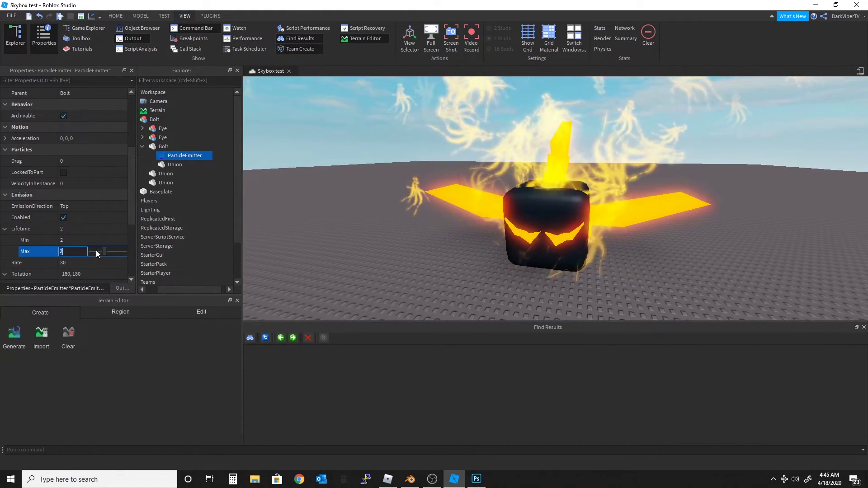
type("5")
key("Return")
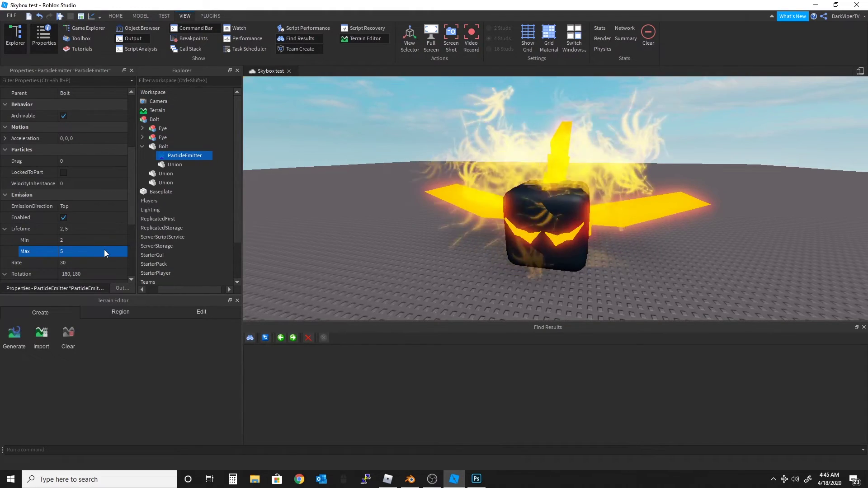
Shorten the emitter's particle Lifetime range to a minimum of 0.5 and a maximum of 3.5.
left_click(96, 253)
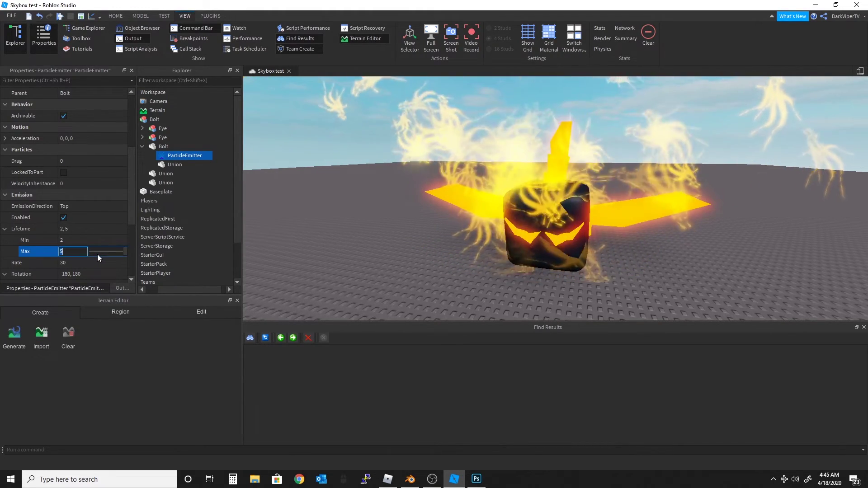
type("3.5")
key("Return")
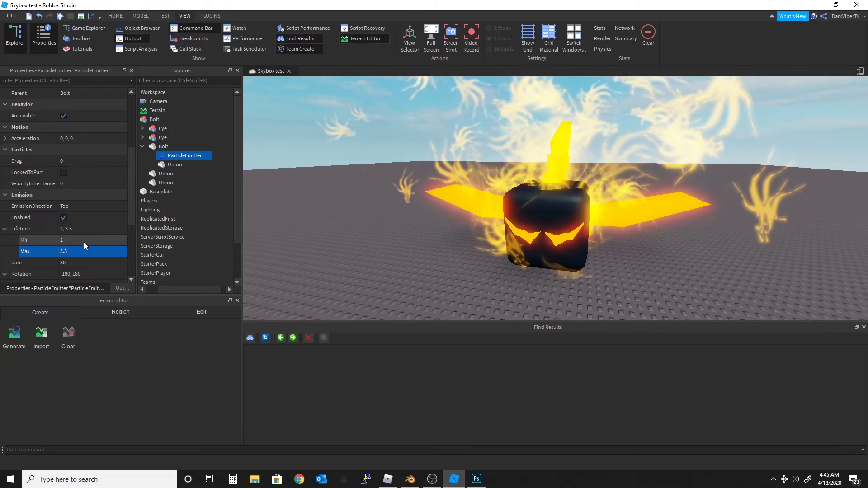
left_click(91, 239)
type("0.5")
key("Return")
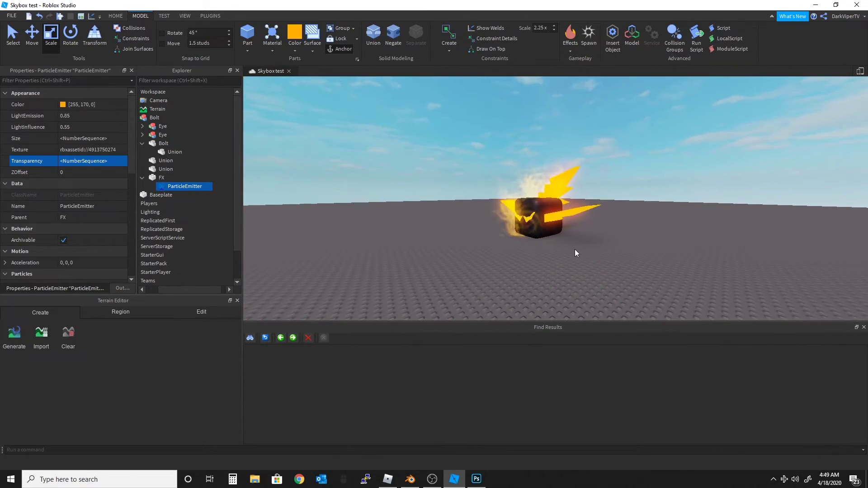
Duplicate the transparent FX part inside the Bolt model together with its particle emitter.
key("f")
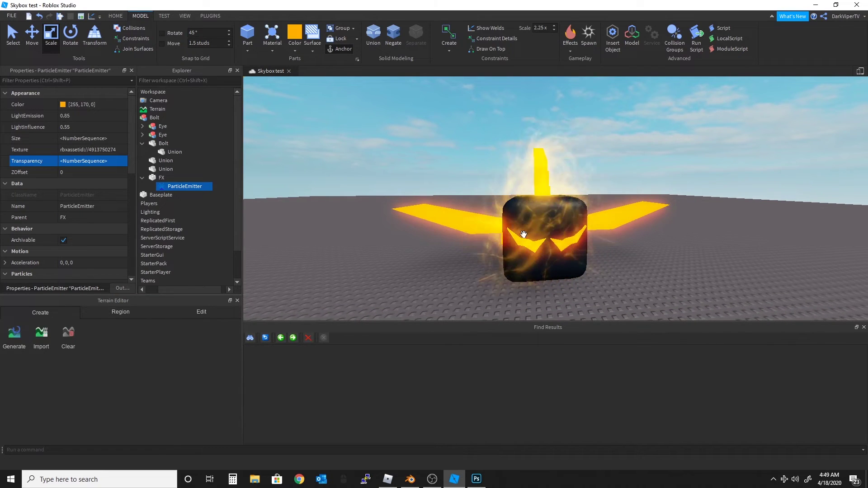
left_click(164, 179)
right_click_drag(548, 258, 526, 244)
left_click_drag(526, 244, 533, 247)
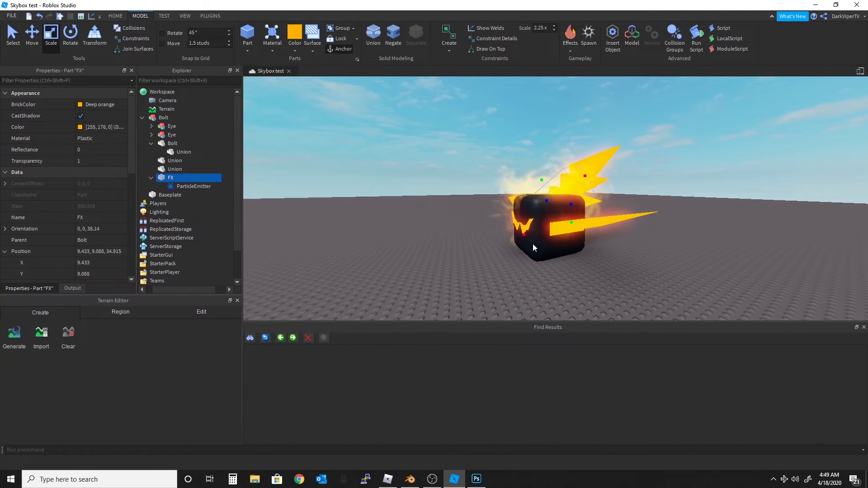
key("w")
right_click_drag(570, 218, 578, 204)
key("s")
key("d")
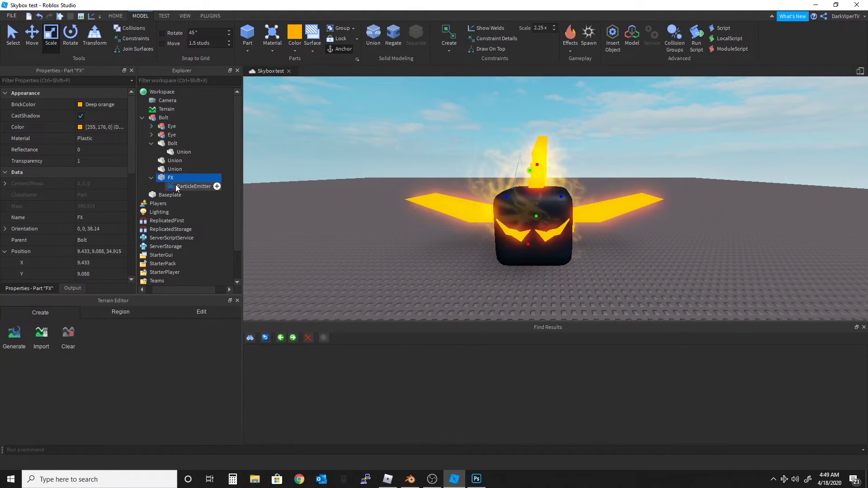
key("ctrl+d")
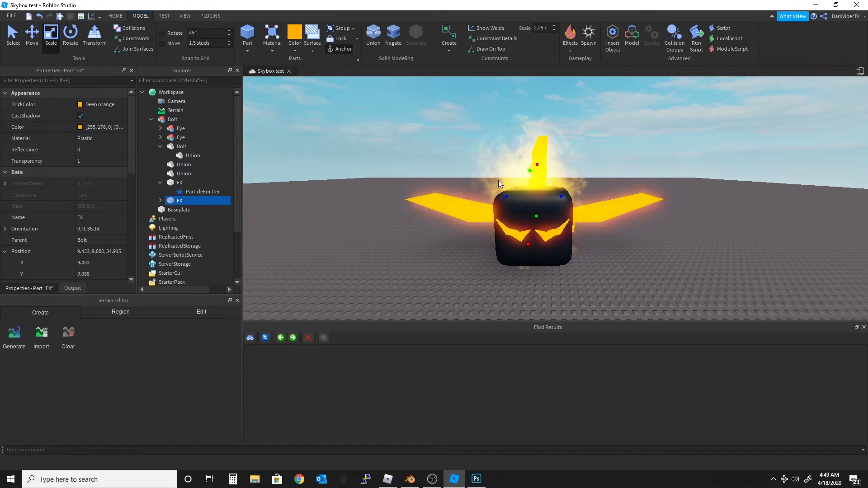
Shrink the duplicated FX part's height and stretch it sideways so it spans both wings of the pet.
left_click_drag(538, 163, 537, 195)
key("d")
right_click_drag(536, 195, 533, 222)
key("w")
key("a")
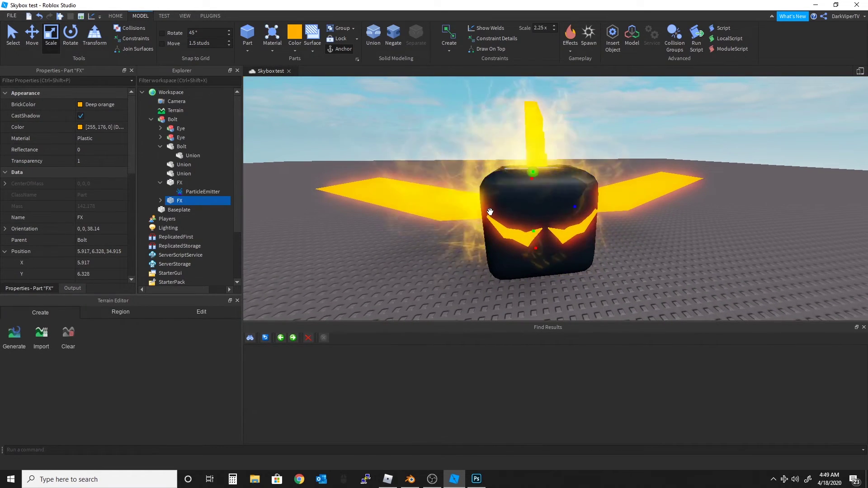
left_click_drag(490, 213, 342, 202)
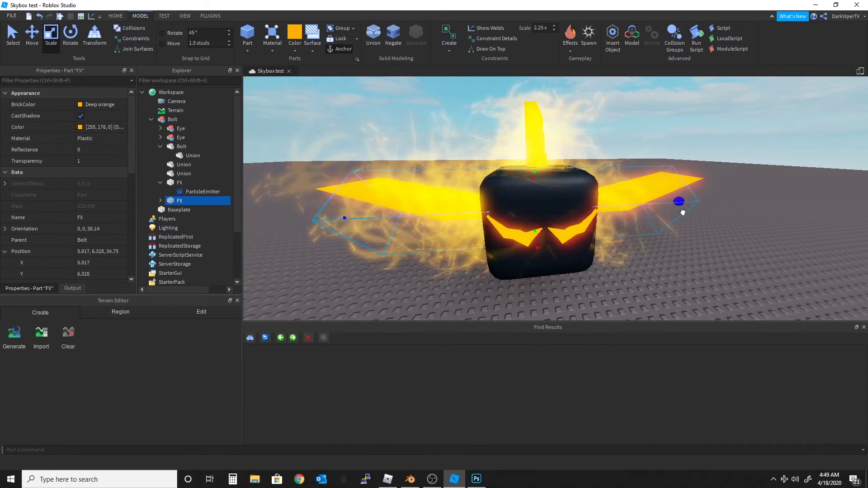
left_click_drag(682, 209, 705, 211)
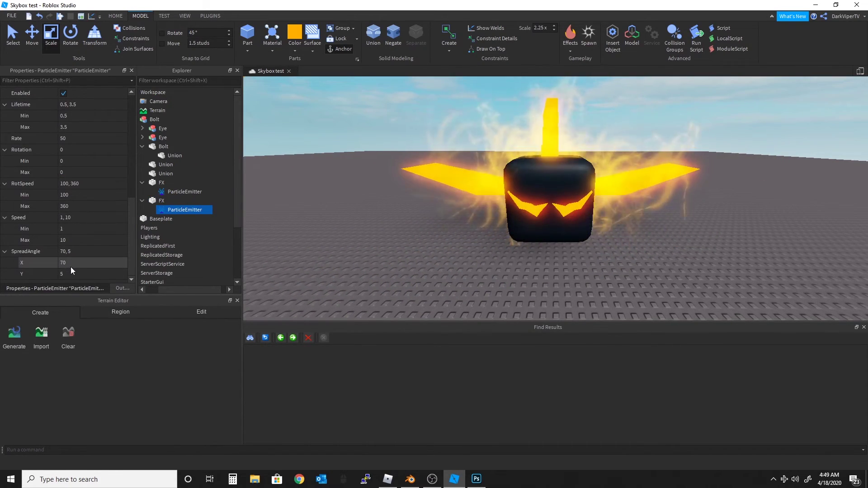
Set the duplicated emitter's SpreadAngle to 200 on X and 0 on Y.
left_click(73, 264)
type("200")
key("Return")
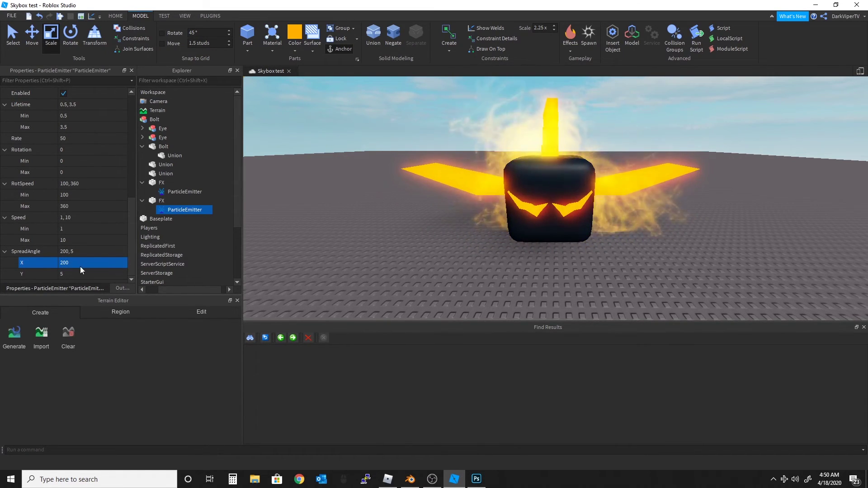
left_click(94, 273)
type("0")
key("Return")
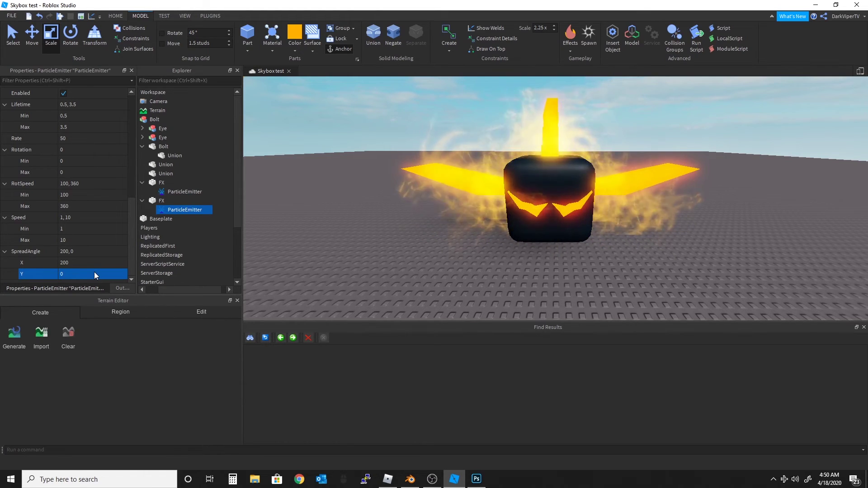
scroll(546, 228, "down", 5)
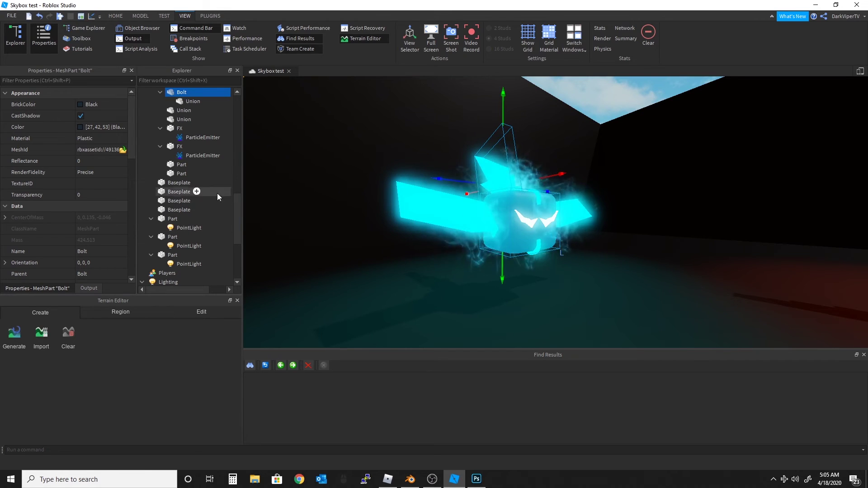
Change the BrickColor of one wing on the cyan pet to Electric blue.
left_click(183, 110)
left_click(90, 105)
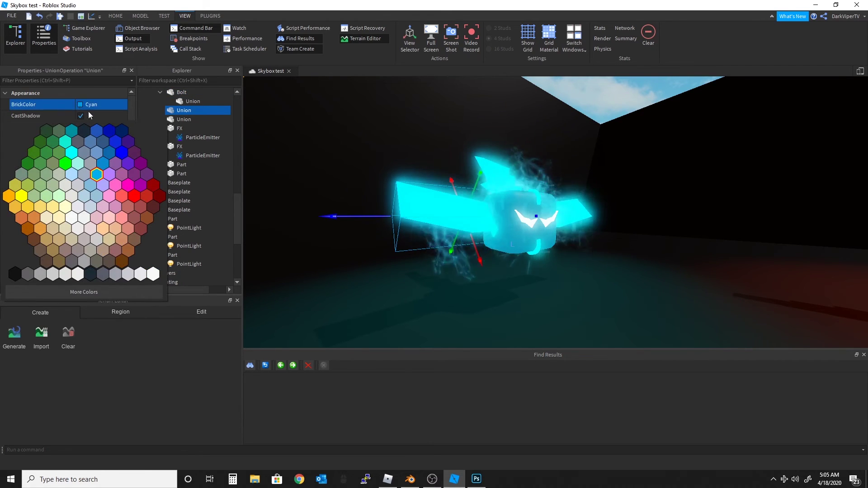
left_click(104, 159)
key("f")
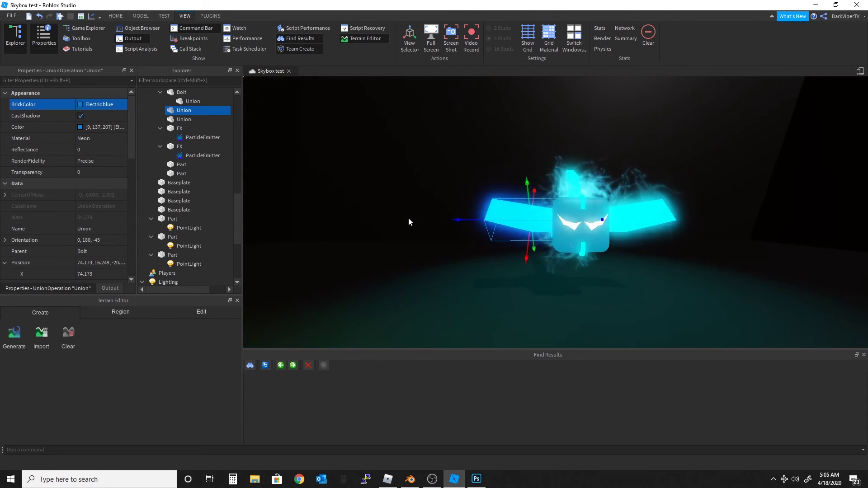
right_click_drag(408, 218, 402, 218)
key("d")
Apply the recoloured wing's colour 9, 137, 207 to the cyan pet's other wing, its bolt and the body's neon parts.
left_click(606, 214)
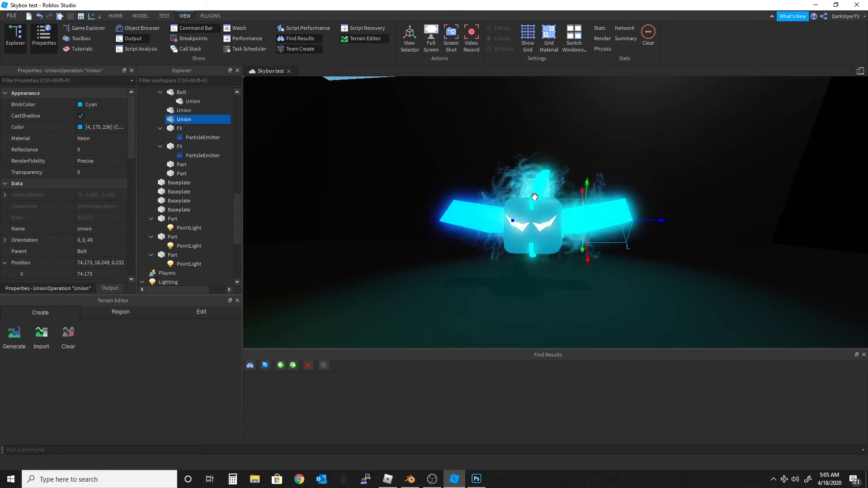
left_click(451, 215)
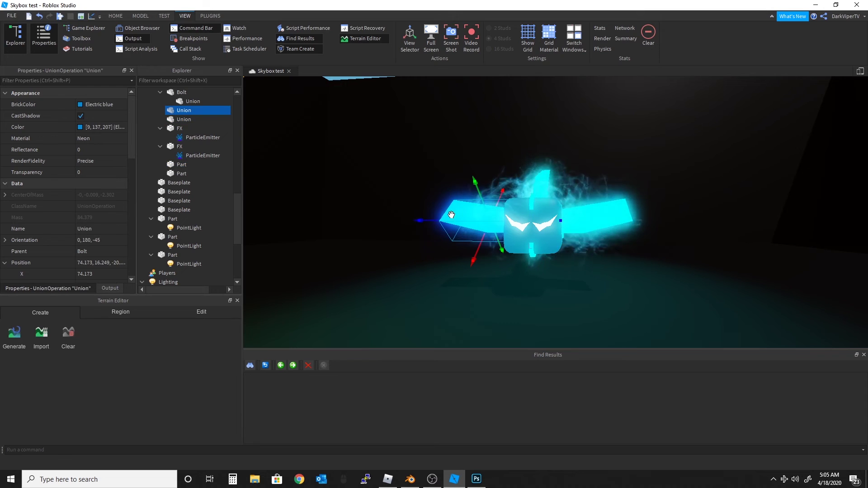
left_click(563, 234)
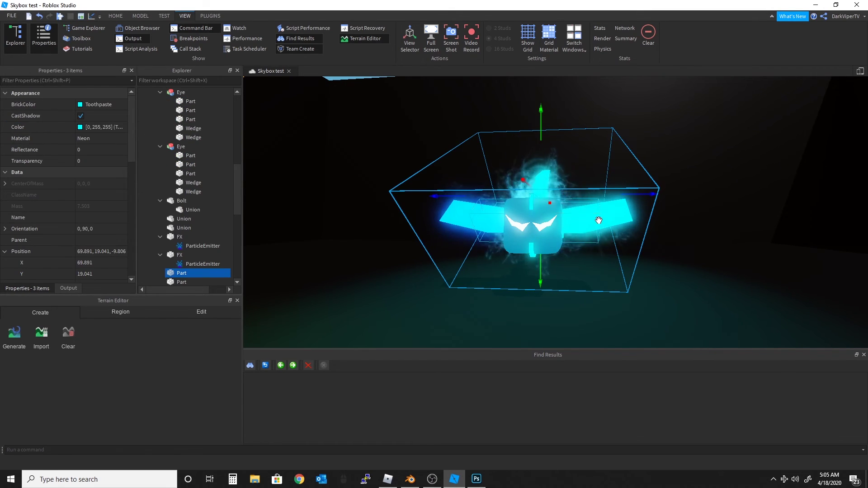
left_click(537, 174, "ctrl")
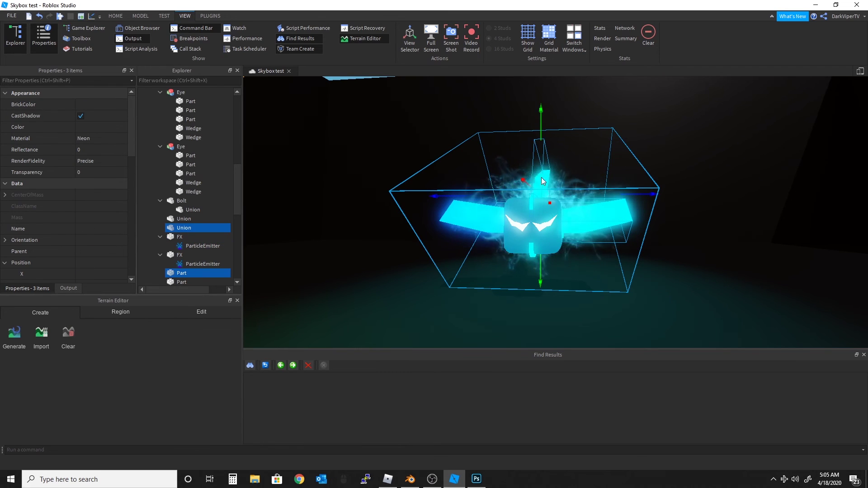
left_click(86, 126)
type("[0, 137, 207]")
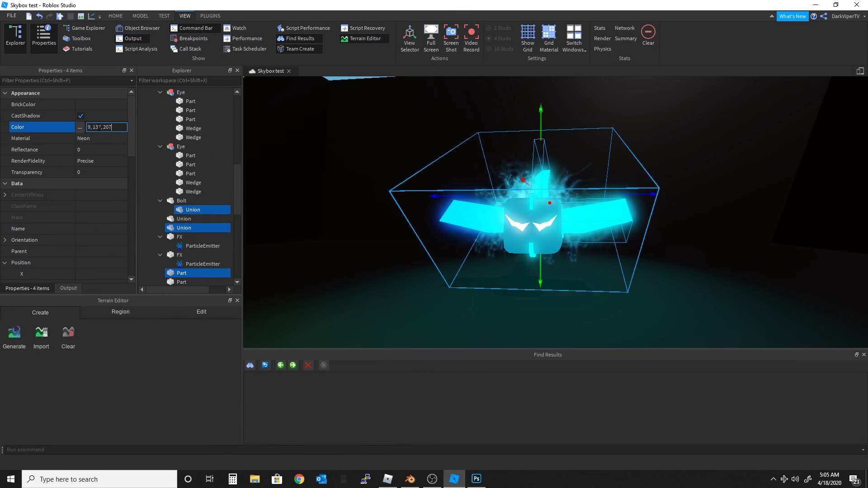
key("Return")
left_click(679, 198)
scroll(679, 198, "up", 5)
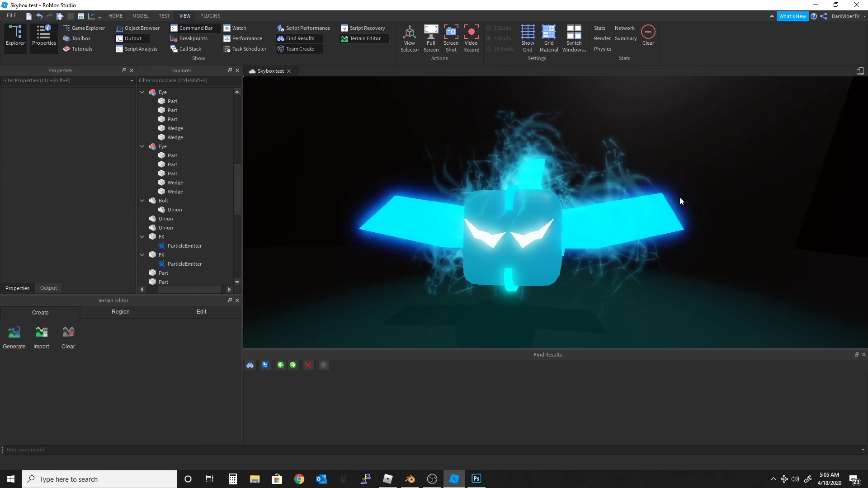
Try colour 9, 137, 207 on all parts and wedges of both eyes, then undo the change.
left_click(545, 235)
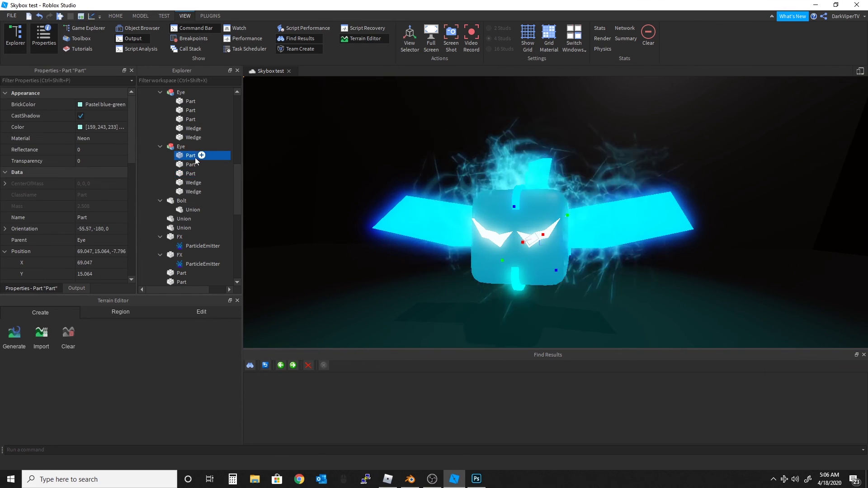
left_click(197, 190, "shift")
left_click(193, 138, "ctrl")
left_click(193, 129, "ctrl")
left_click(194, 121, "ctrl")
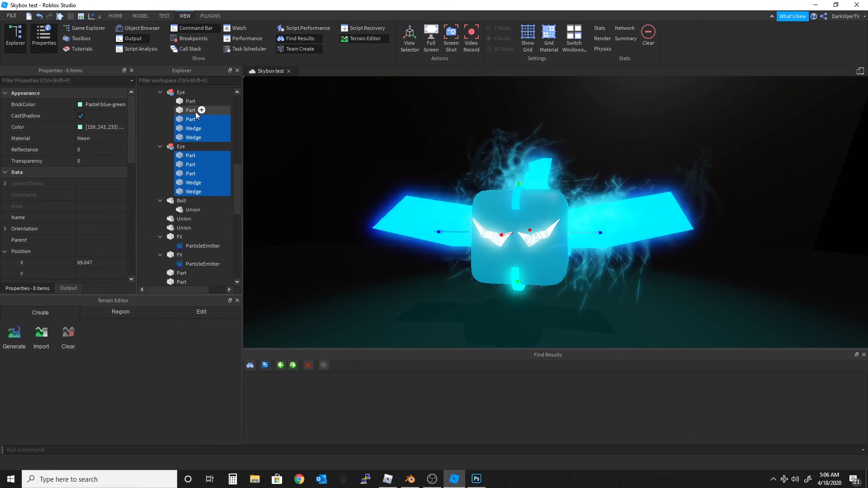
left_click(196, 111, "ctrl")
left_click(197, 103, "ctrl")
left_click(107, 127)
type("[9, 137, 207]")
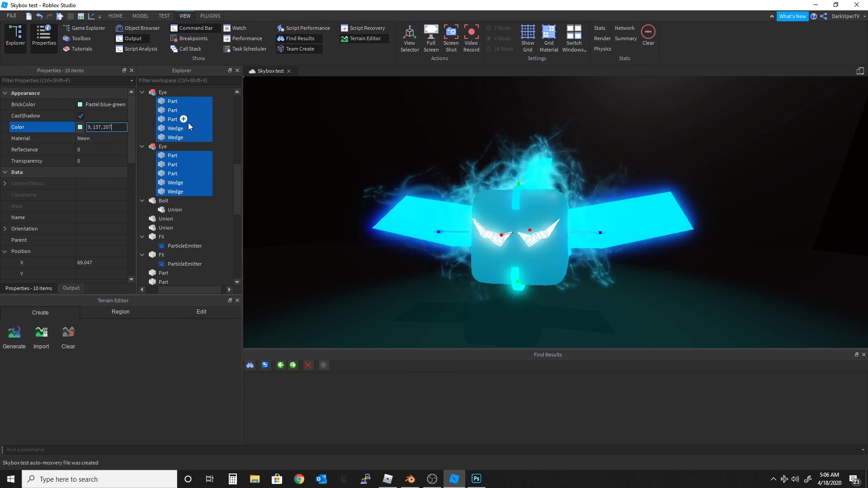
key("Return")
key("ctrl+z")
Clear the selection and examine the green, blue and orange pets side by side.
scroll(652, 223, "down", 5)
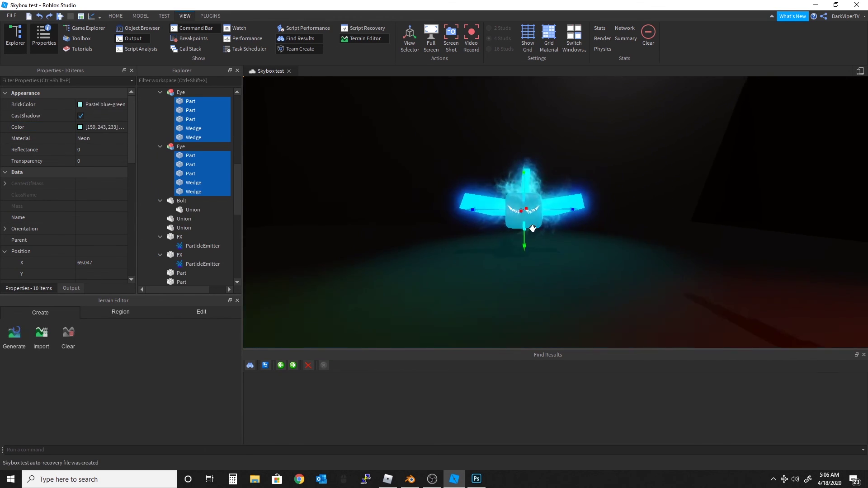
left_click(652, 219)
scroll(652, 220, "down", 8)
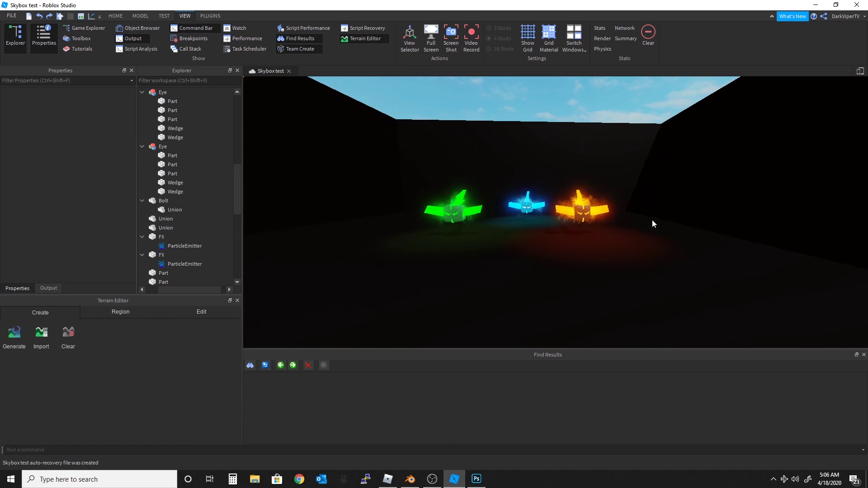
scroll(652, 220, "up", 2)
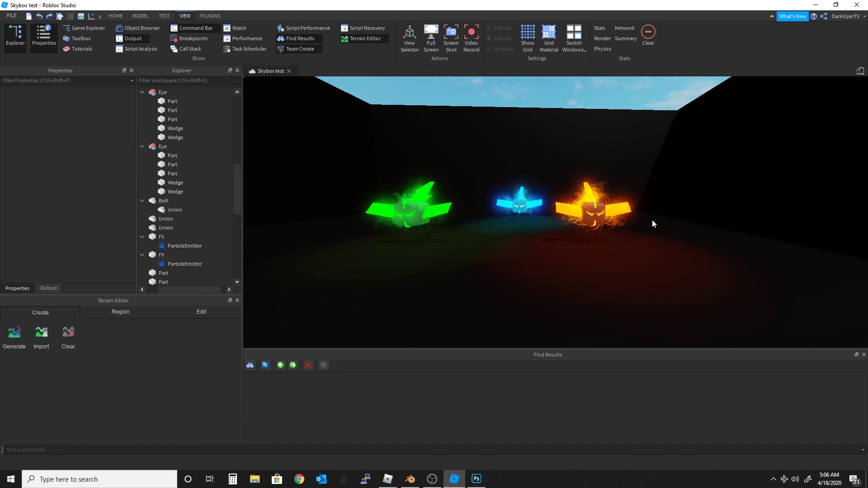